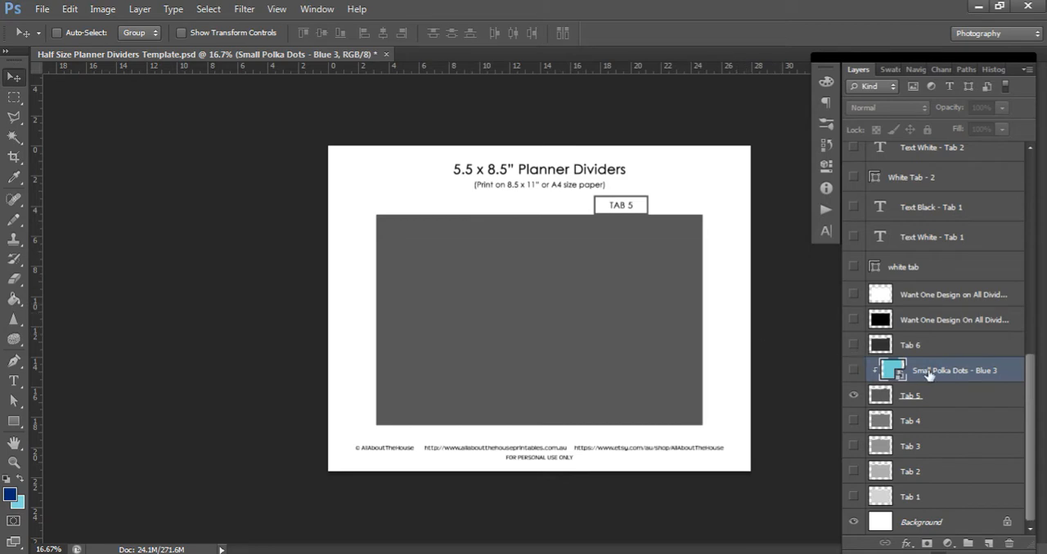
Show the Small Polka Dots - Blue 3 layer and apply it as a clipping mask to the Tab 5 layer
{"action": "left_click", "coordinate": [854, 372]}
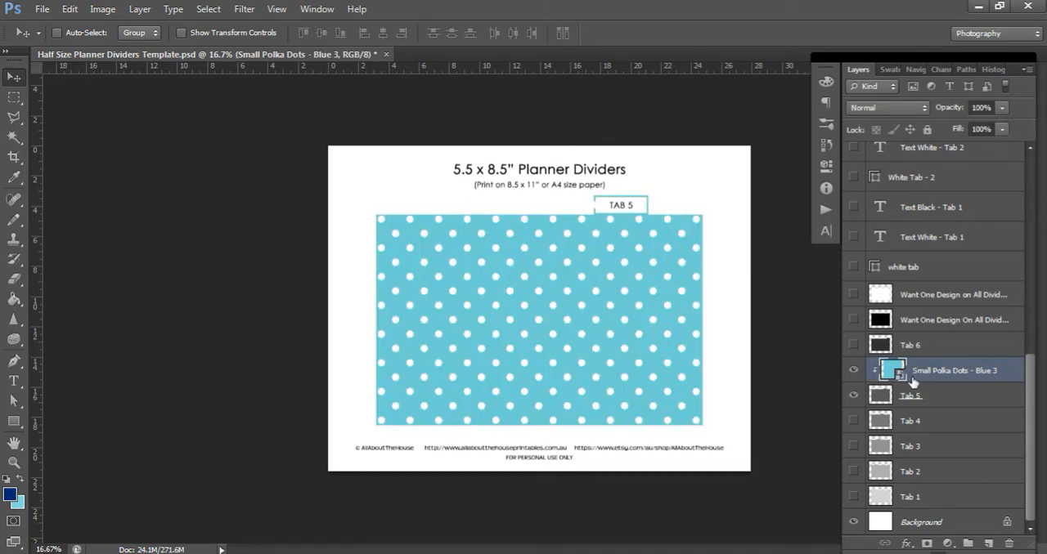
{"action": "left_click_drag", "start_coordinate": [938, 380], "coordinate": [915, 374]}
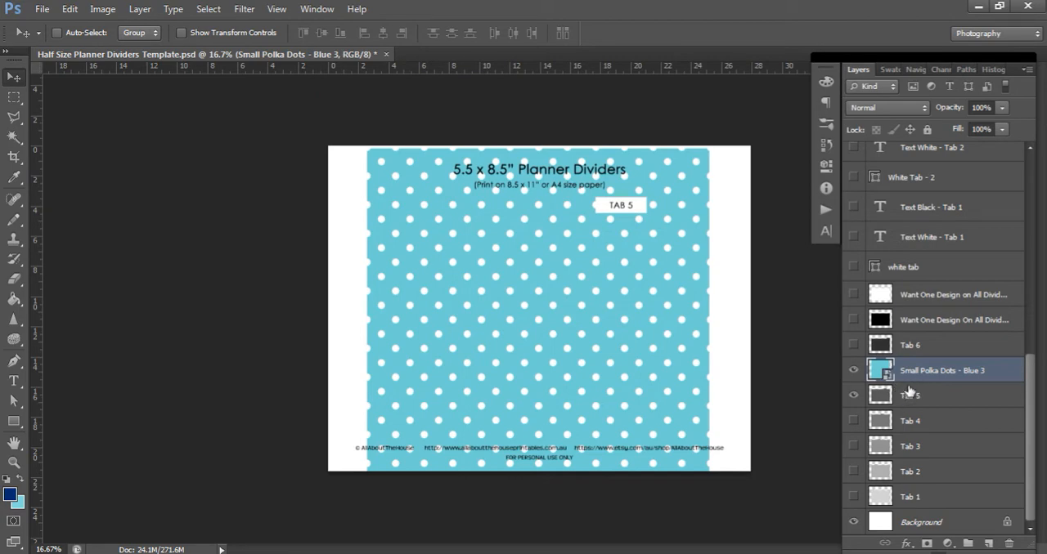
{"action": "right_click", "coordinate": [920, 373]}
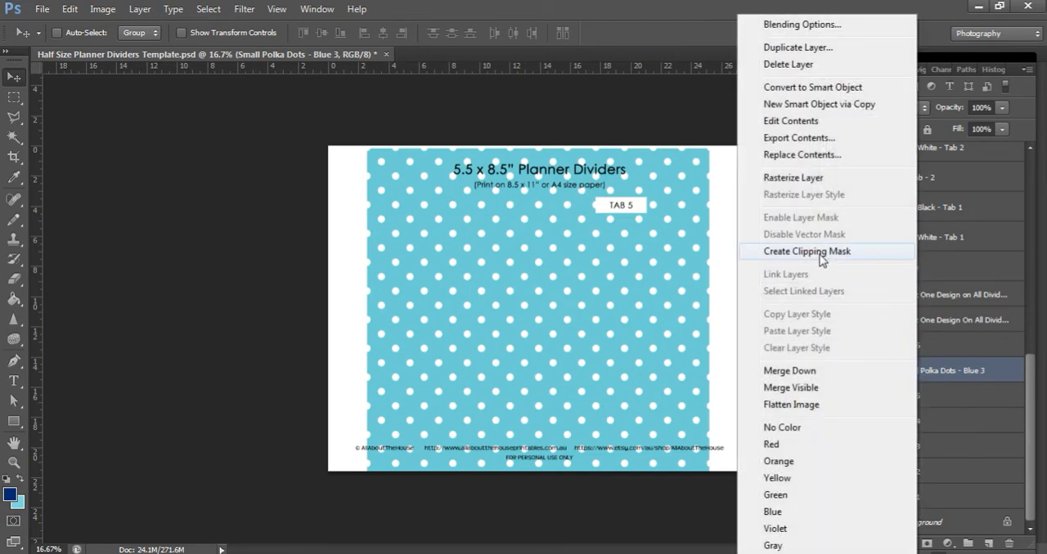
{"action": "left_click", "coordinate": [755, 258]}
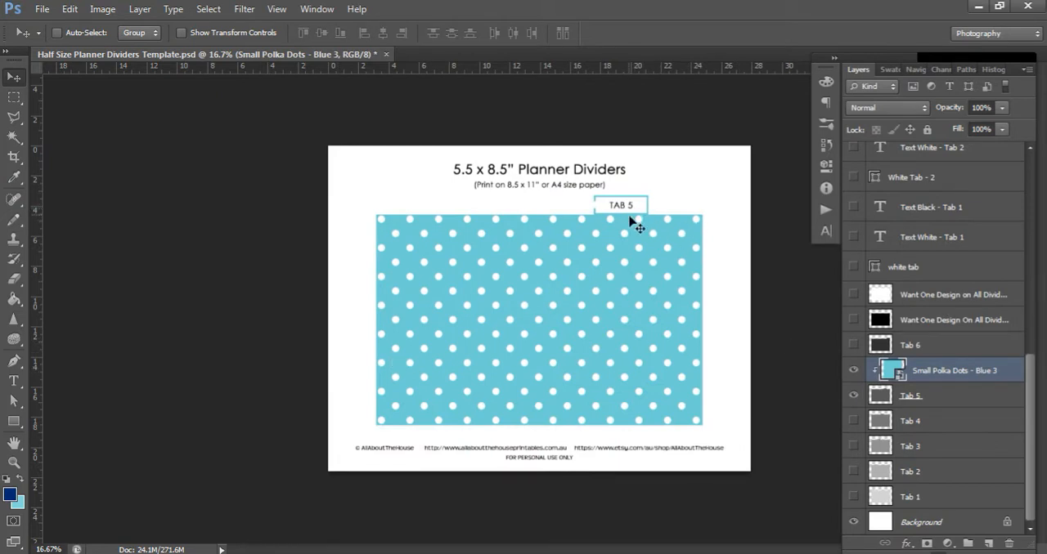
Replace the TAB 5 label text on the divider tab with LISTS
{"action": "left_click", "coordinate": [15, 381]}
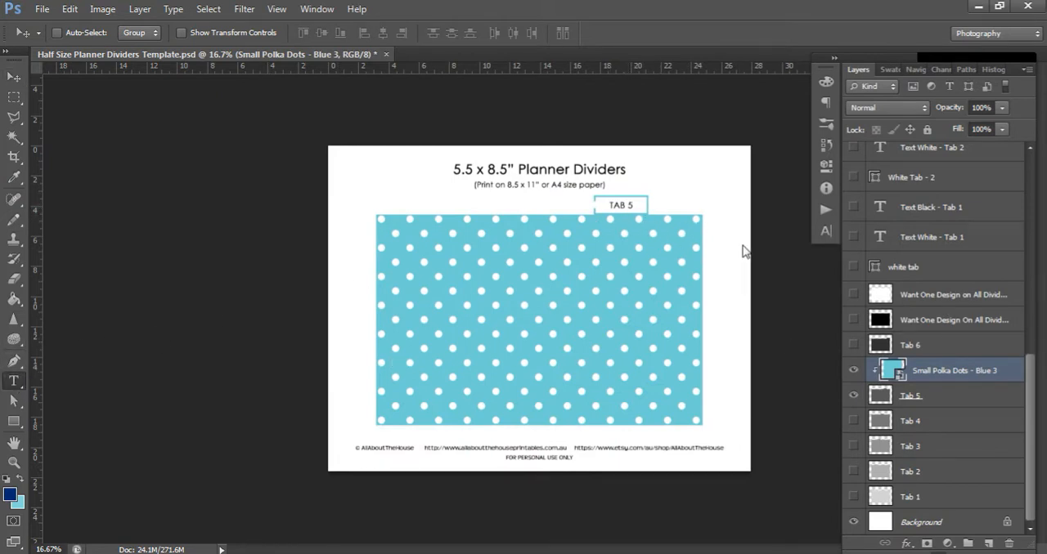
{"action": "left_click", "coordinate": [622, 205]}
{"action": "left_click", "coordinate": [622, 205]}
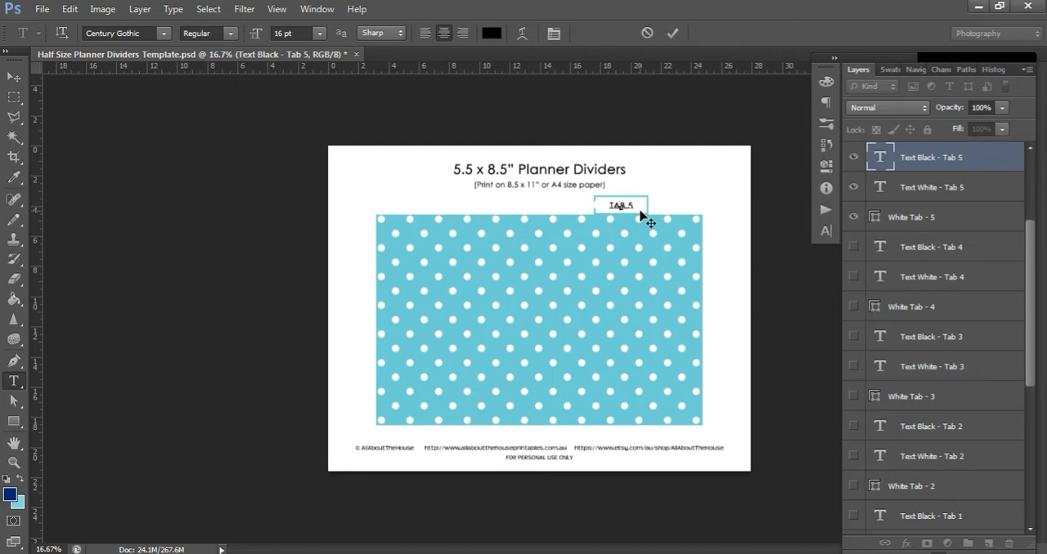
{"action": "key", "text": "ctrl+a"}
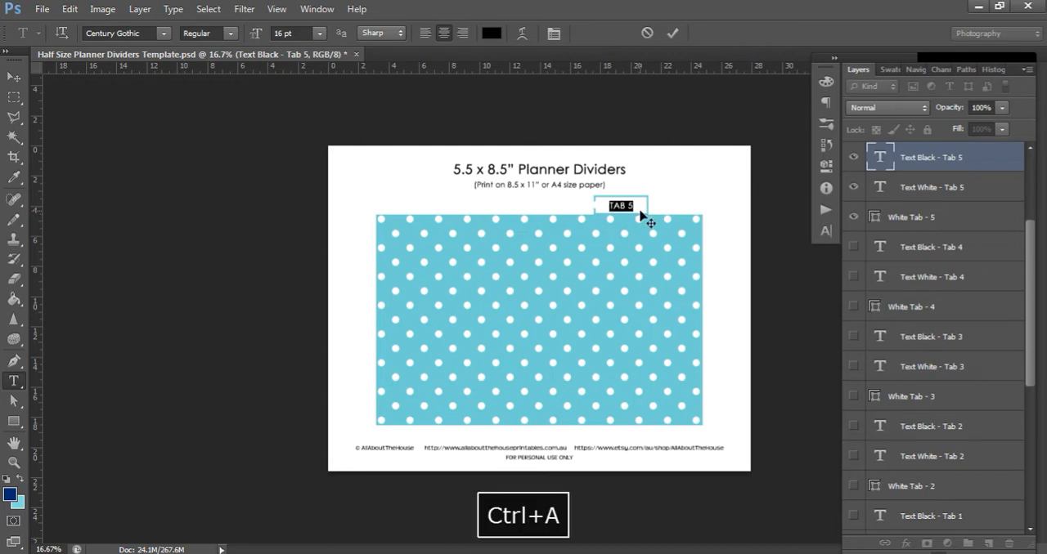
{"action": "key", "text": "Caps_Lock"}
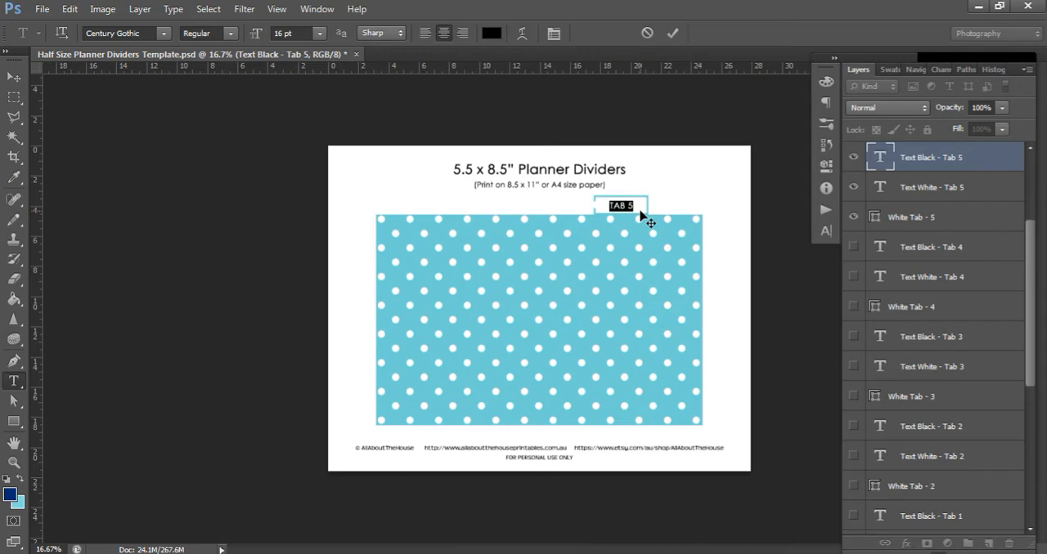
{"action": "type", "text": "liS"}
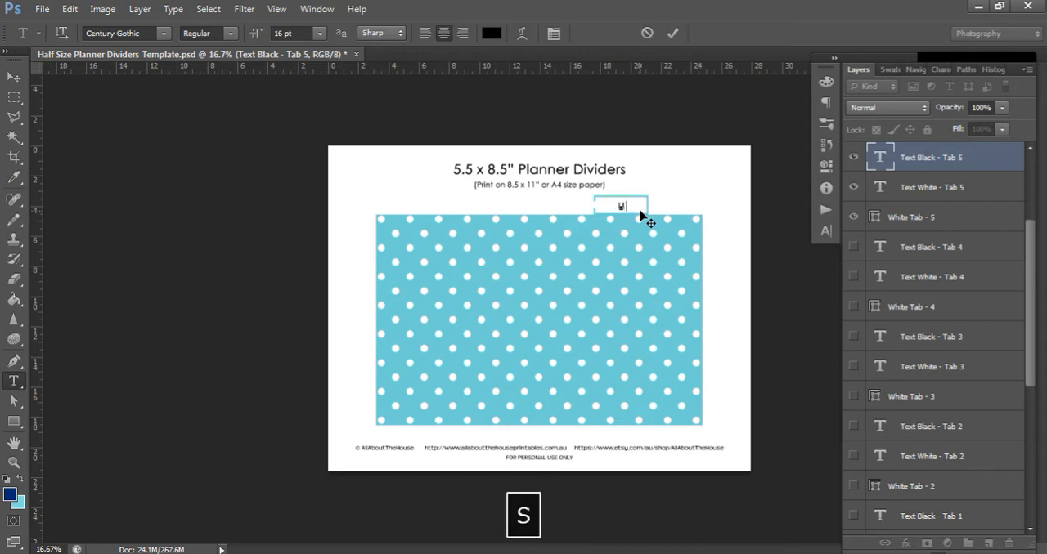
{"action": "type", "text": "TS"}
{"action": "key", "text": "Caps_Lock"}
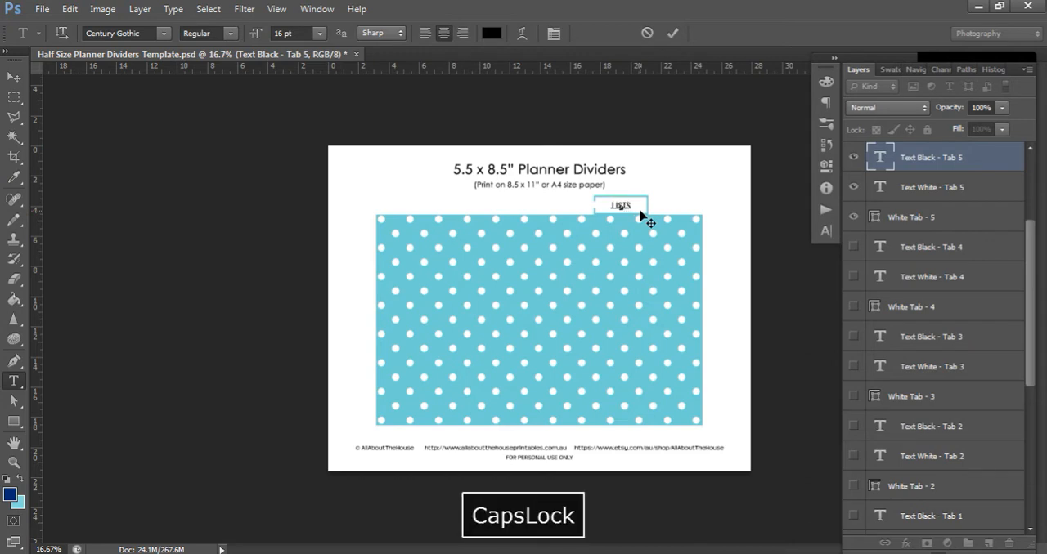
{"action": "left_click", "coordinate": [14, 80]}
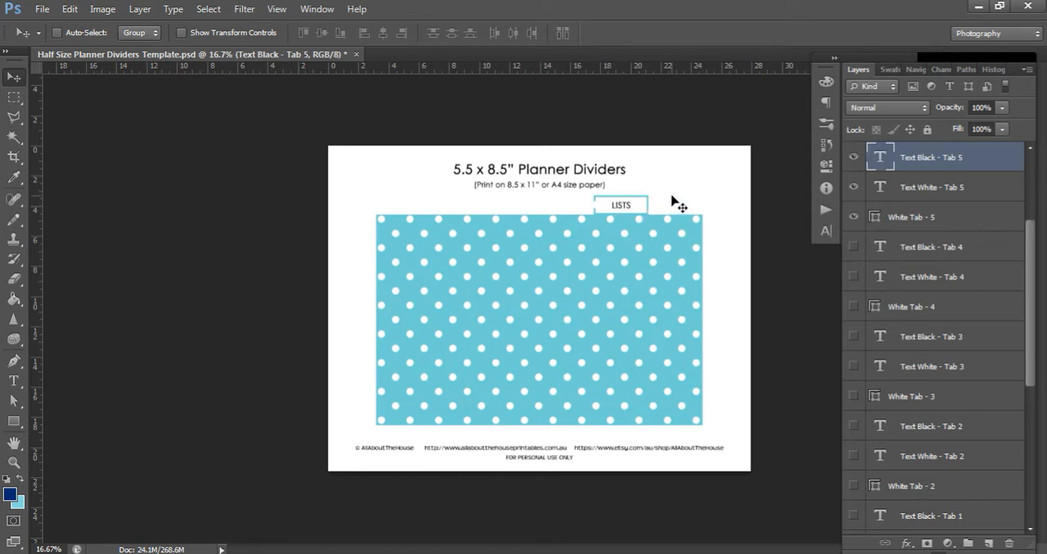
Try font sizes of 18 and 12 pt on the LISTS tab text
{"action": "key", "text": "ctrl+equal"}
{"action": "key", "text": "ctrl+equal"}
{"action": "scroll", "coordinate": [672, 201], "scroll_direction": "up", "scroll_amount": 2}
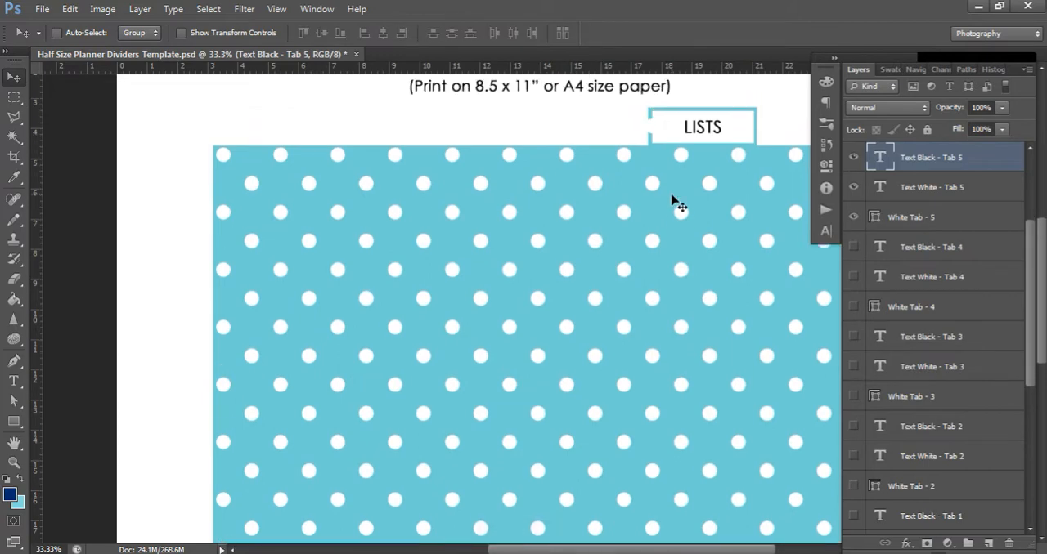
{"action": "scroll", "coordinate": [679, 212], "scroll_direction": "up", "scroll_amount": 3}
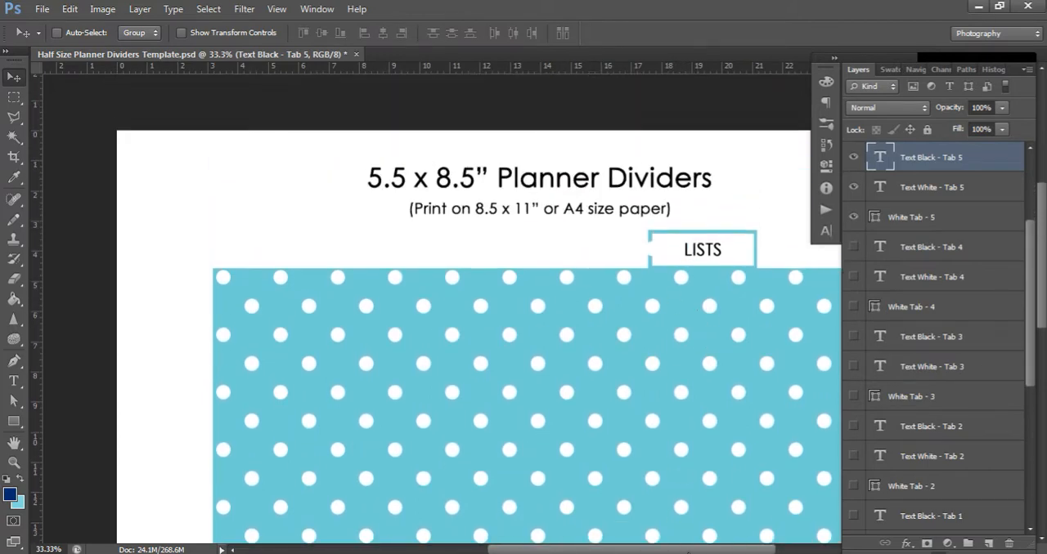
{"action": "scroll", "coordinate": [724, 538], "scroll_direction": "right", "scroll_amount": 5}
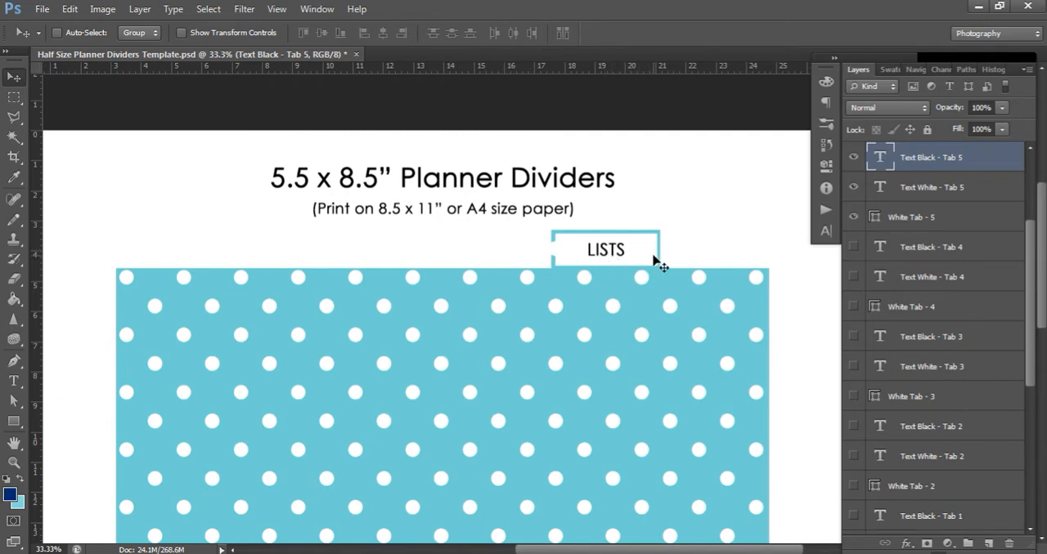
{"action": "left_click", "coordinate": [14, 381]}
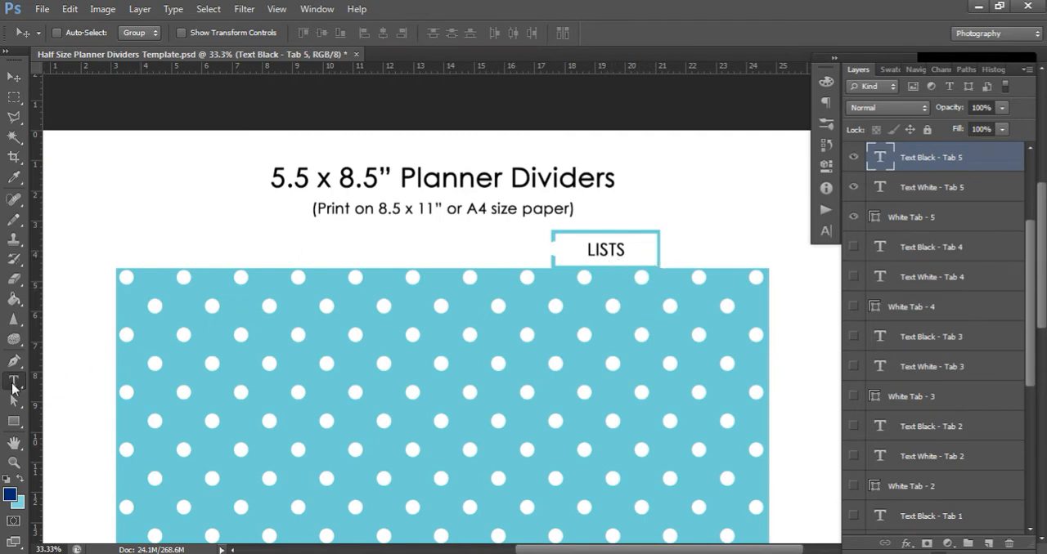
{"action": "left_click", "coordinate": [619, 250]}
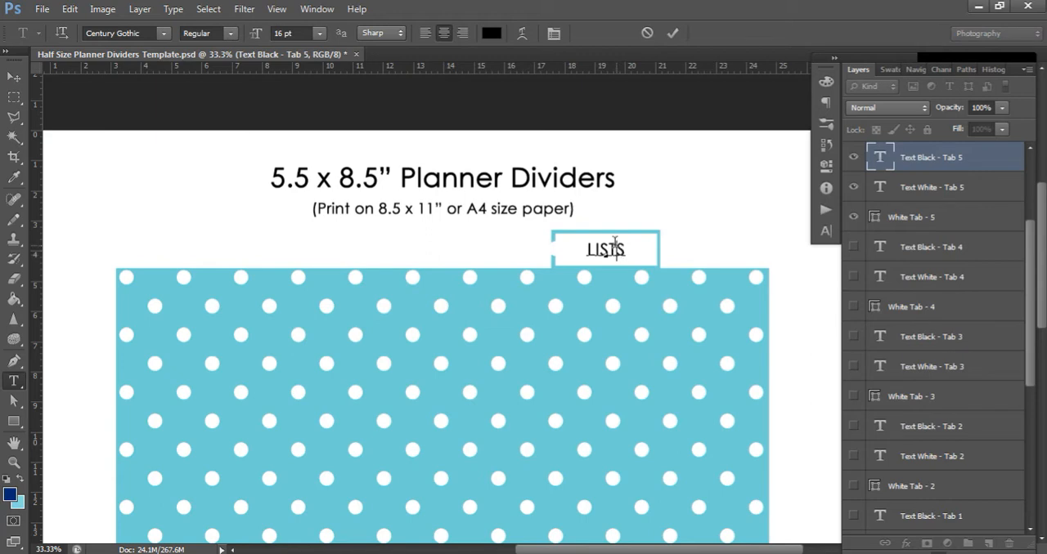
{"action": "key", "text": "ctrl+a"}
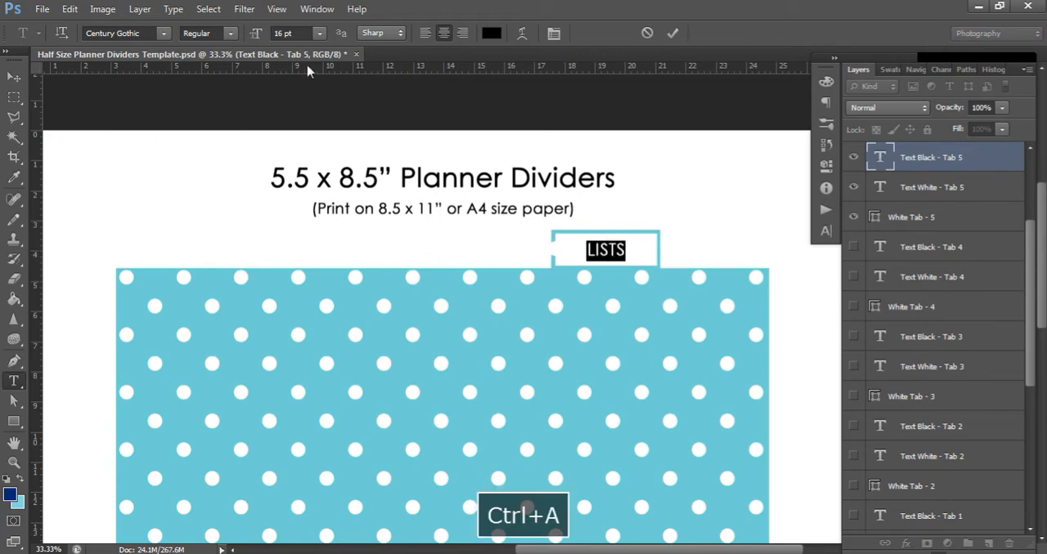
{"action": "left_click", "coordinate": [253, 34]}
{"action": "type", "text": "18"}
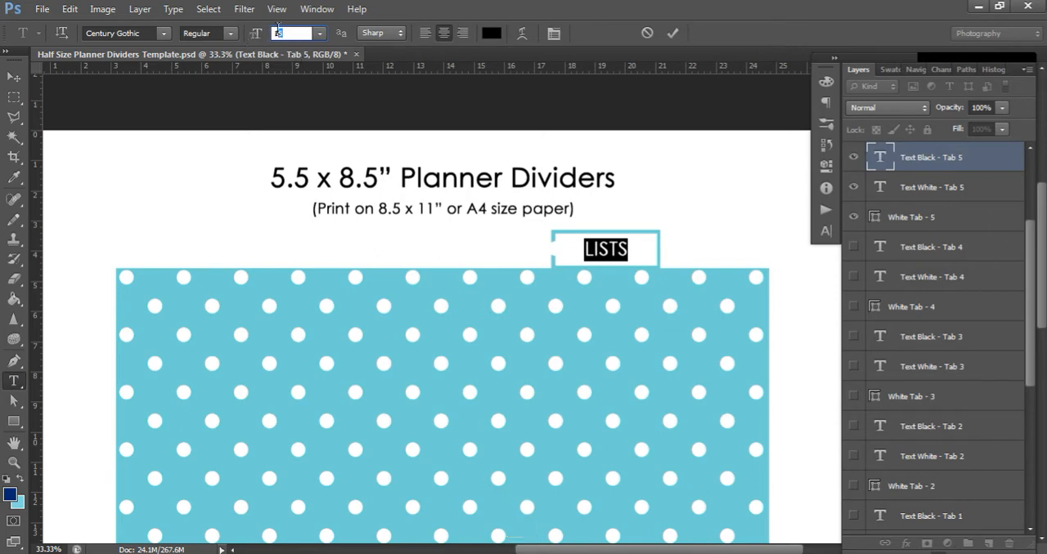
{"action": "type", "text": "12"}
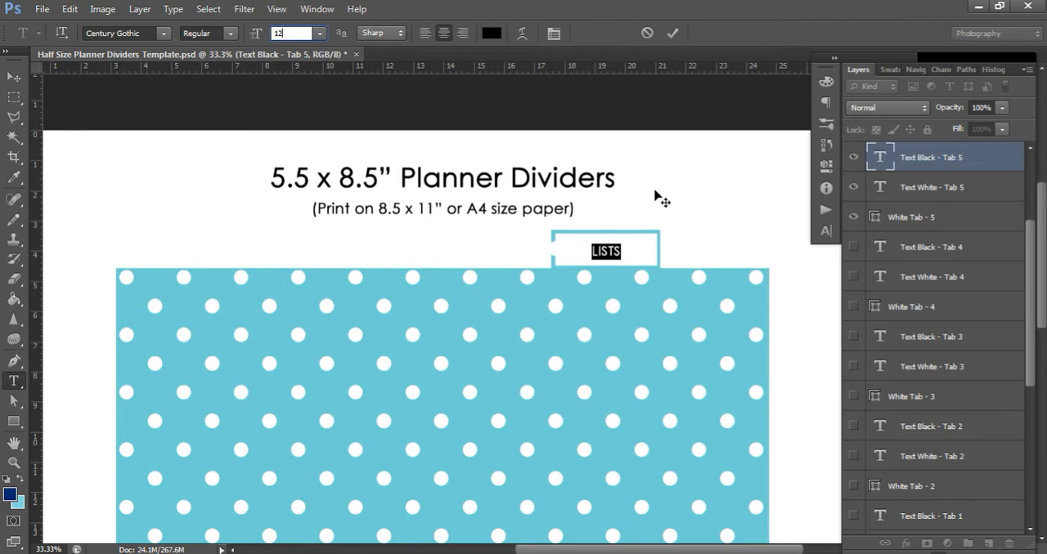
{"action": "left_click", "coordinate": [11, 82]}
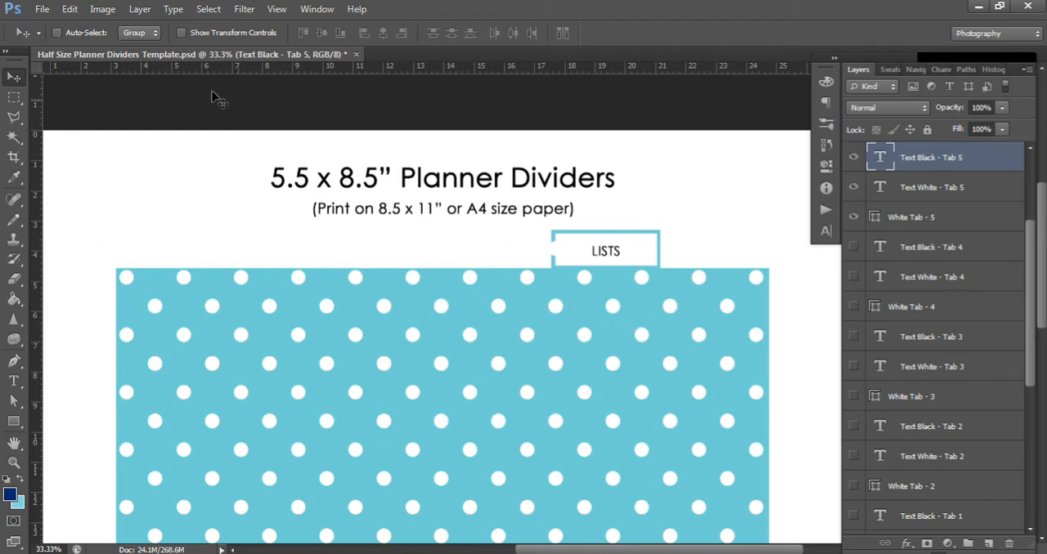
Undo the last font size change on the LISTS tab text
{"action": "left_click", "coordinate": [69, 8]}
{"action": "left_click", "coordinate": [114, 42]}
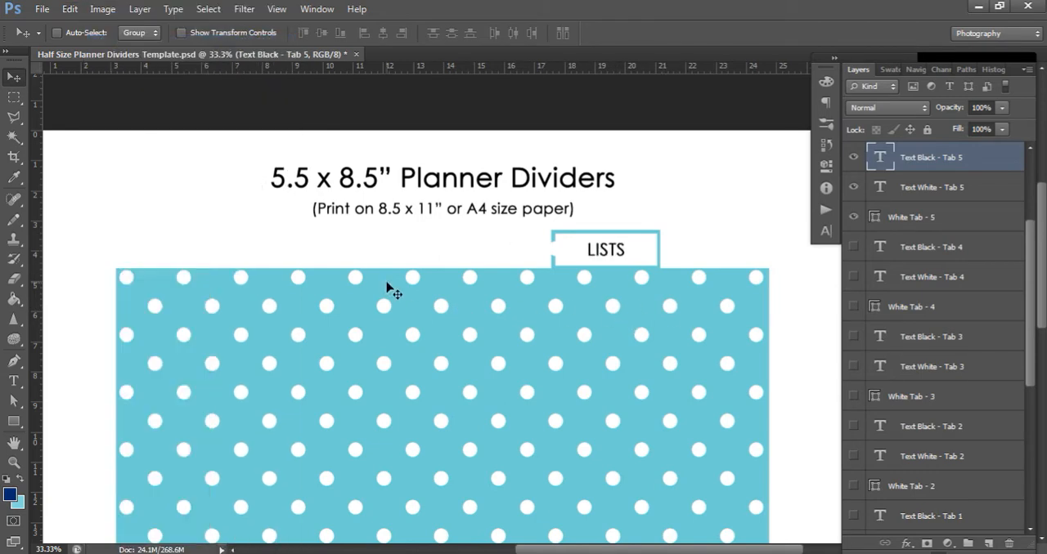
{"action": "key", "text": "ctrl+minus"}
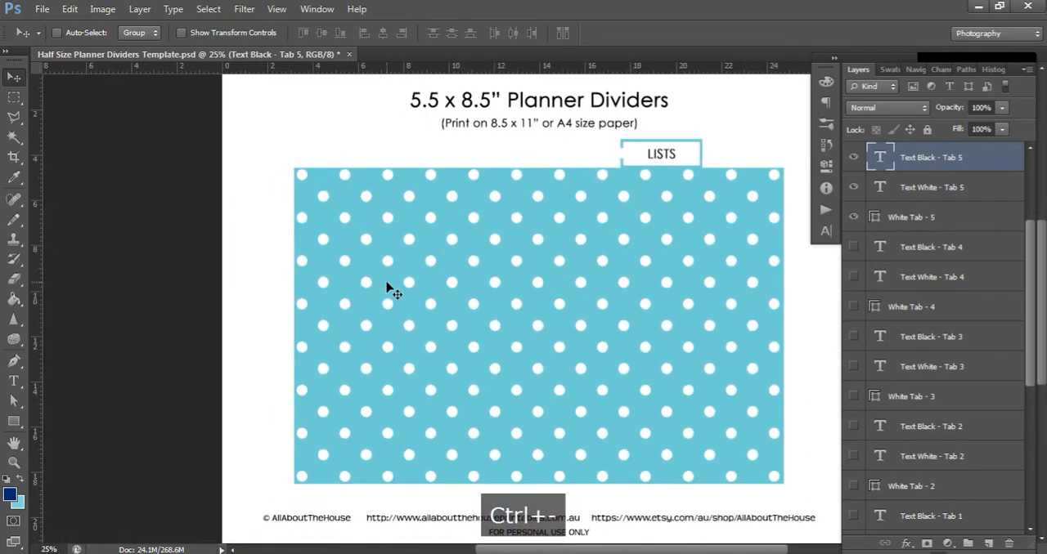
{"action": "left_click_drag", "start_coordinate": [661, 550], "coordinate": [680, 550]}
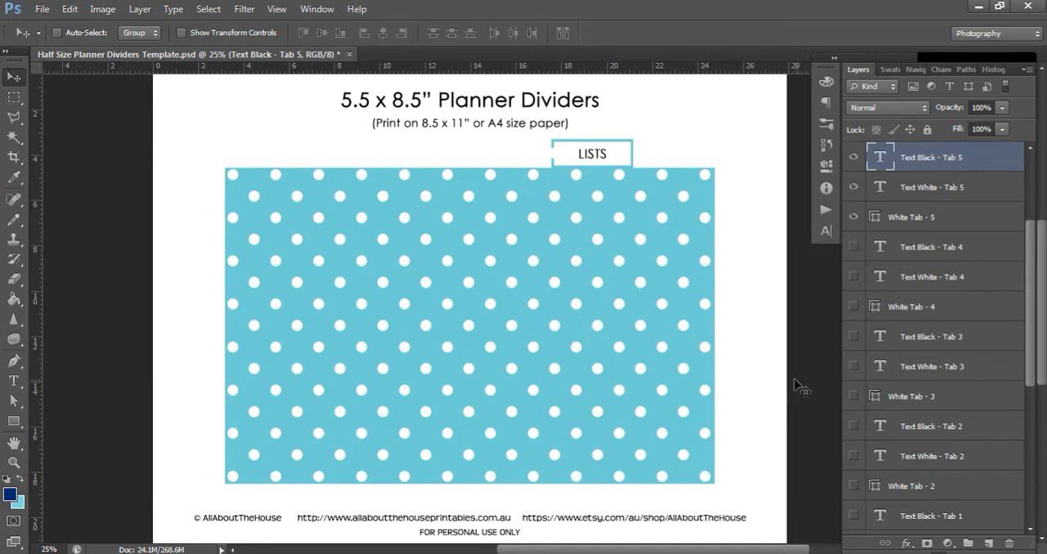
Preview the divider without the White Tab - 5 box, restore the box, and hide the Text White - Tab 5 layer
{"action": "scroll", "coordinate": [936, 343], "scroll_direction": "down", "scroll_amount": 5}
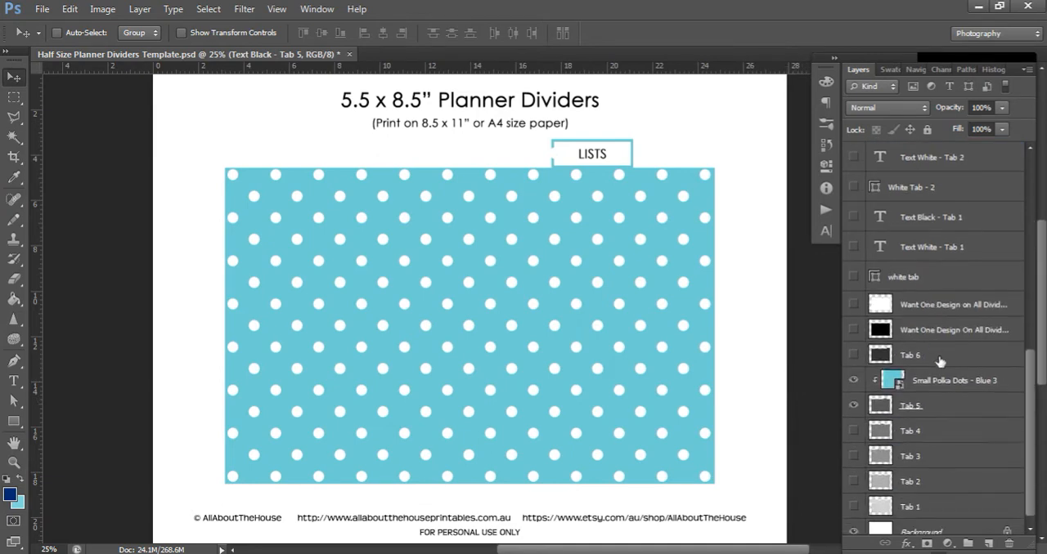
{"action": "left_click", "coordinate": [911, 408]}
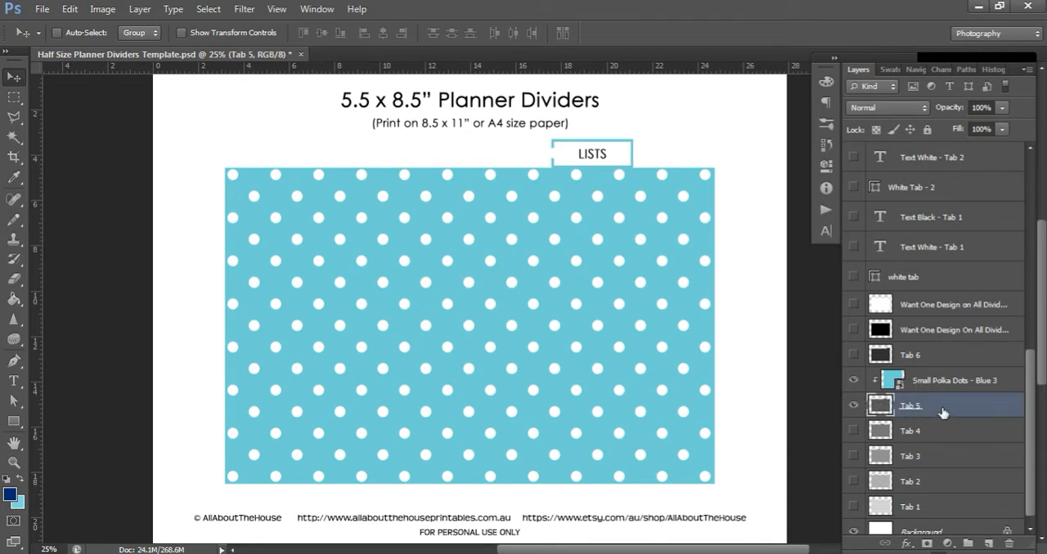
{"action": "scroll", "coordinate": [943, 413], "scroll_direction": "up", "scroll_amount": 10}
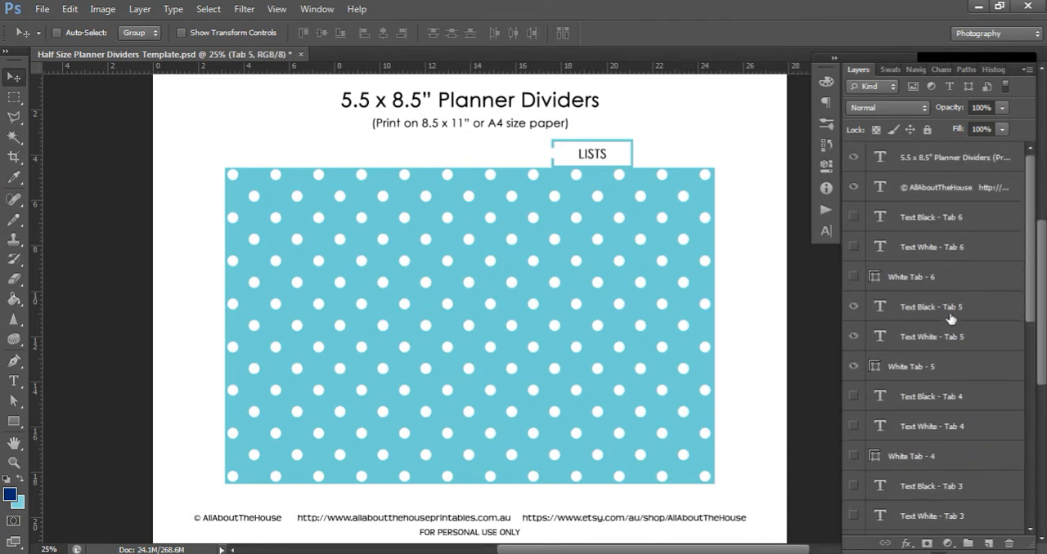
{"action": "left_click", "coordinate": [854, 367]}
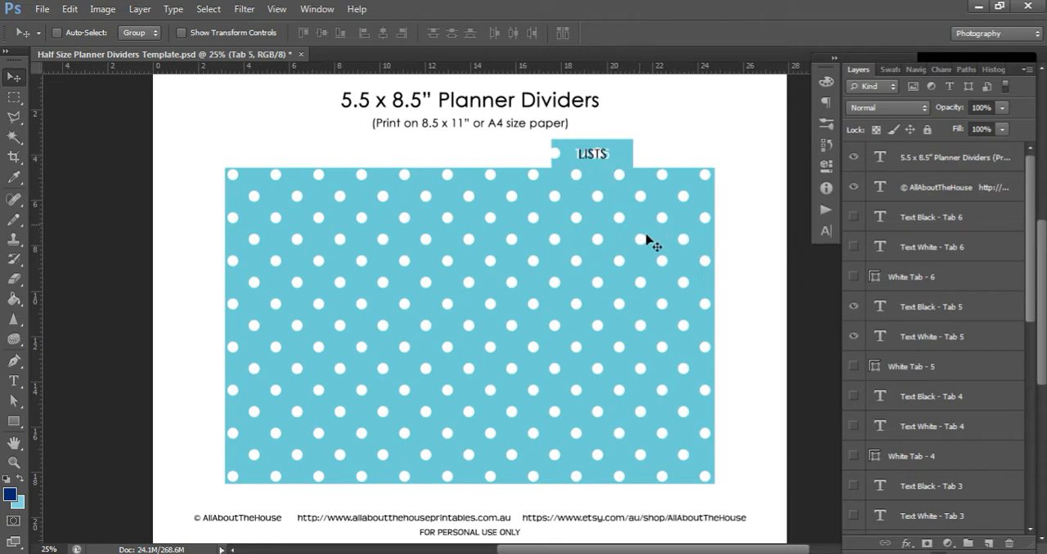
{"action": "left_click", "coordinate": [854, 308]}
{"action": "left_click", "coordinate": [853, 307]}
{"action": "left_click", "coordinate": [853, 337]}
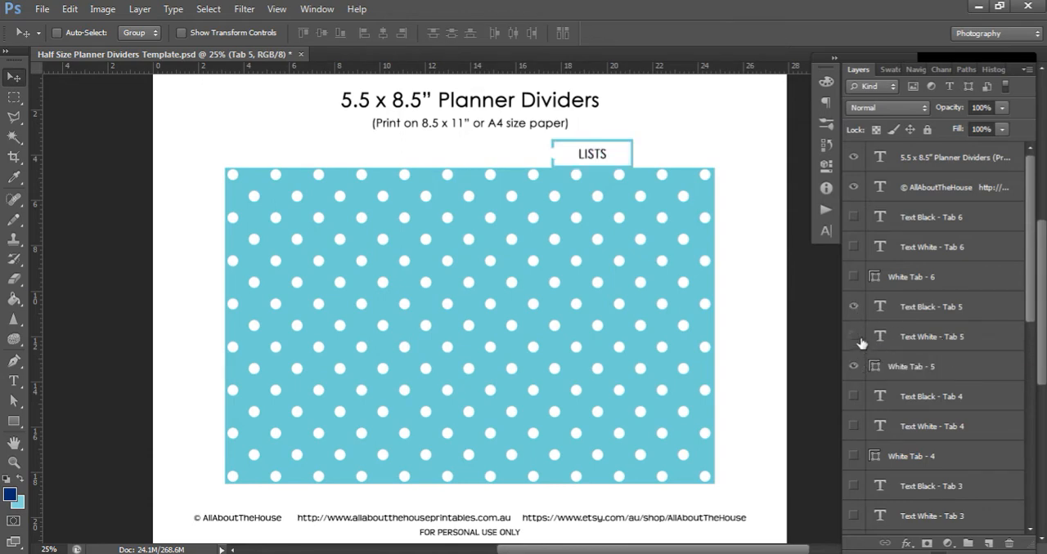
Sample the blue of the polka dot pattern as the foreground color for the Text Black - Tab 5 layer
{"action": "left_click", "coordinate": [907, 313]}
{"action": "left_click", "coordinate": [14, 382]}
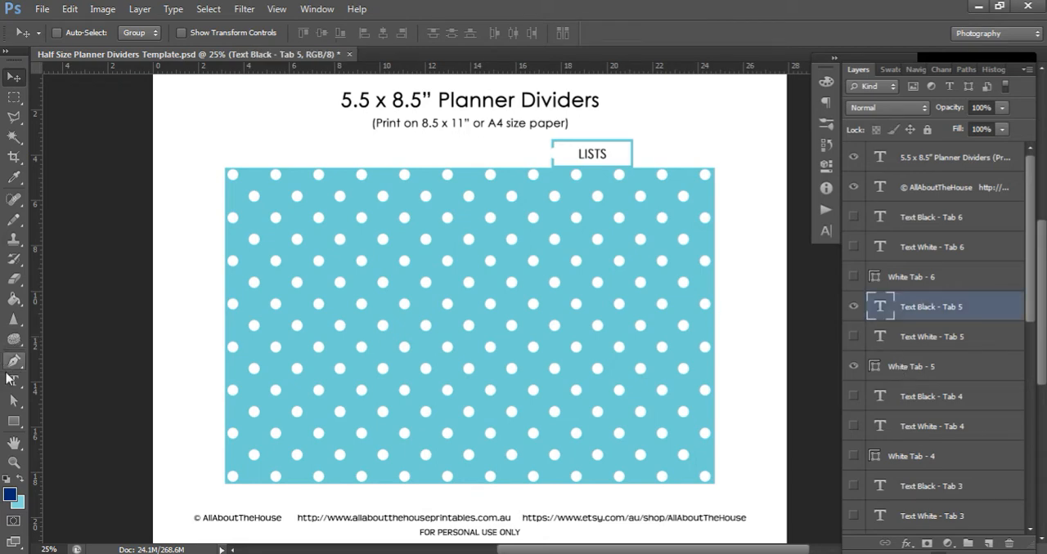
{"action": "left_click", "coordinate": [594, 155]}
{"action": "key", "text": "ctrl+a"}
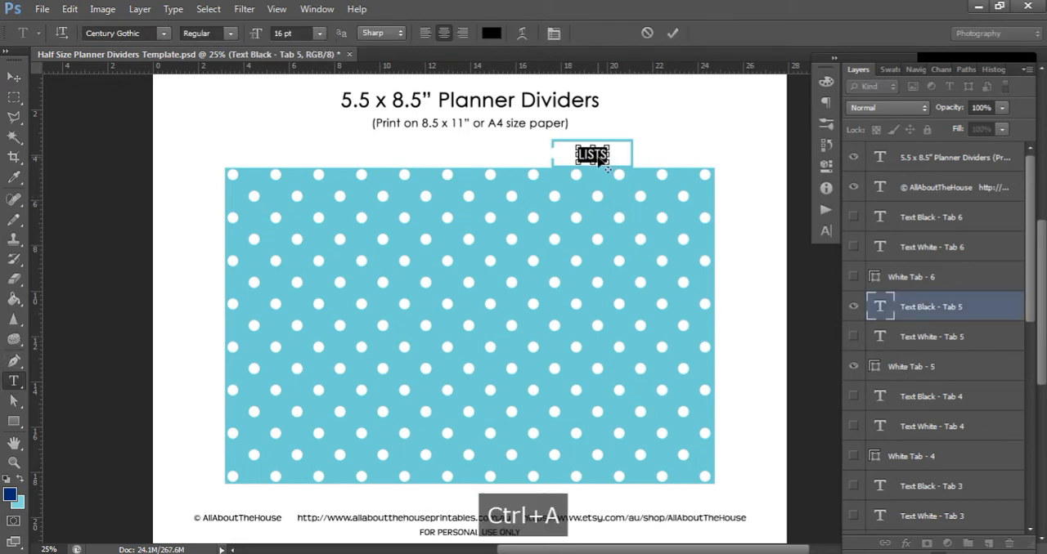
{"action": "left_click", "coordinate": [14, 175]}
{"action": "left_click", "coordinate": [557, 215]}
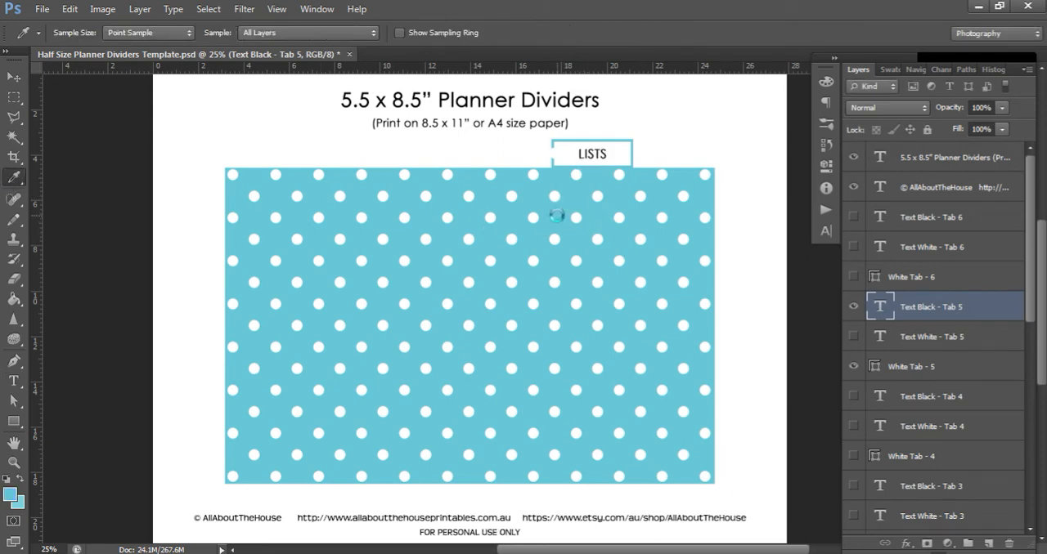
Recolor the whole LISTS tab text with the sampled blue, #70d1d7
{"action": "left_click", "coordinate": [13, 381]}
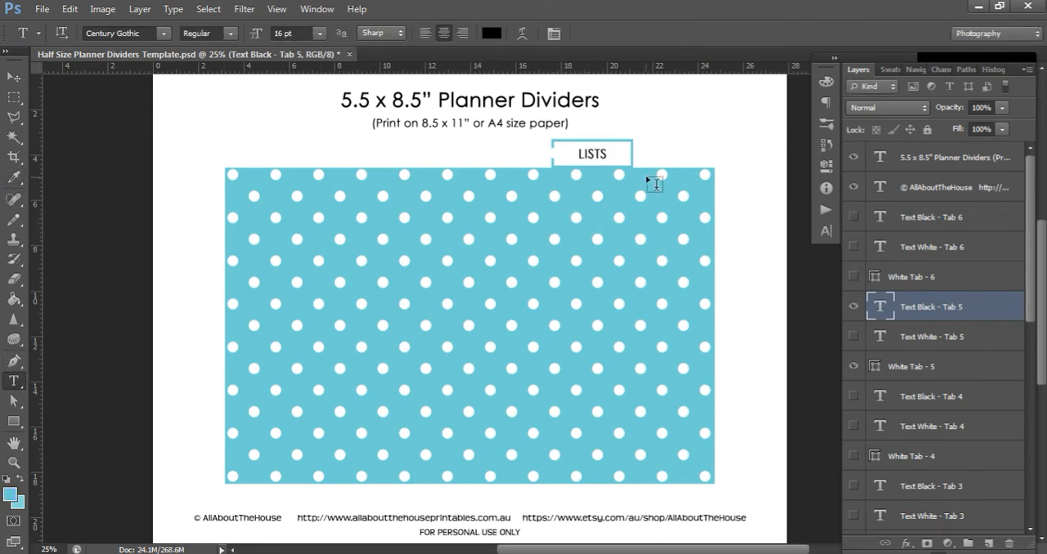
{"action": "left_click", "coordinate": [595, 150]}
{"action": "key", "text": "ctrl+a"}
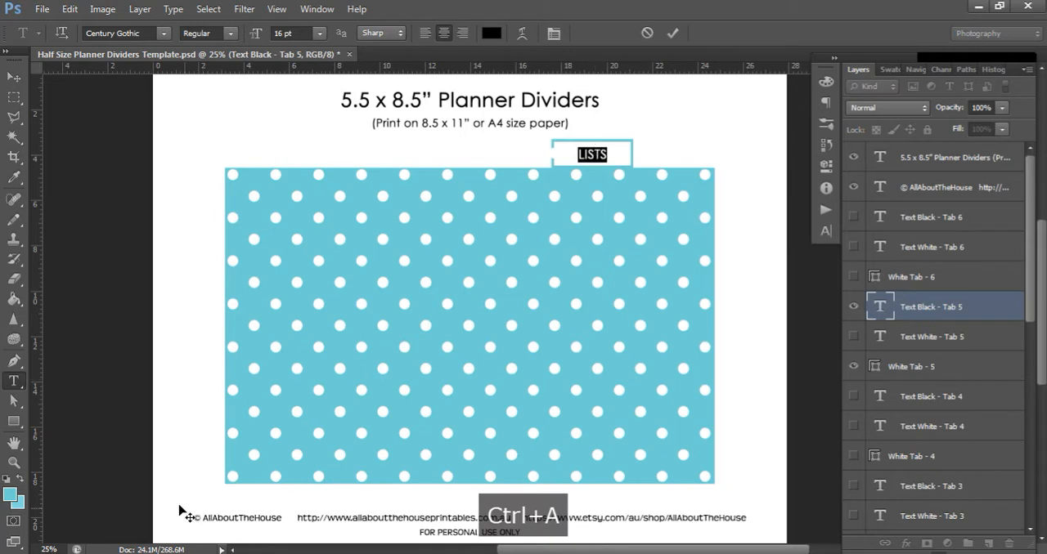
{"action": "left_click", "coordinate": [10, 495]}
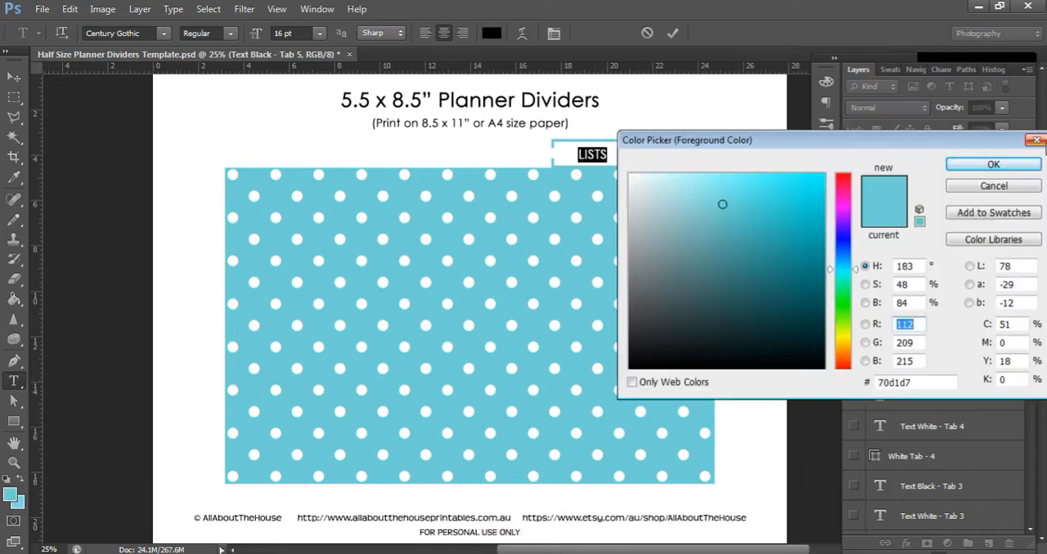
{"action": "left_click", "coordinate": [977, 169]}
{"action": "left_click", "coordinate": [14, 76]}
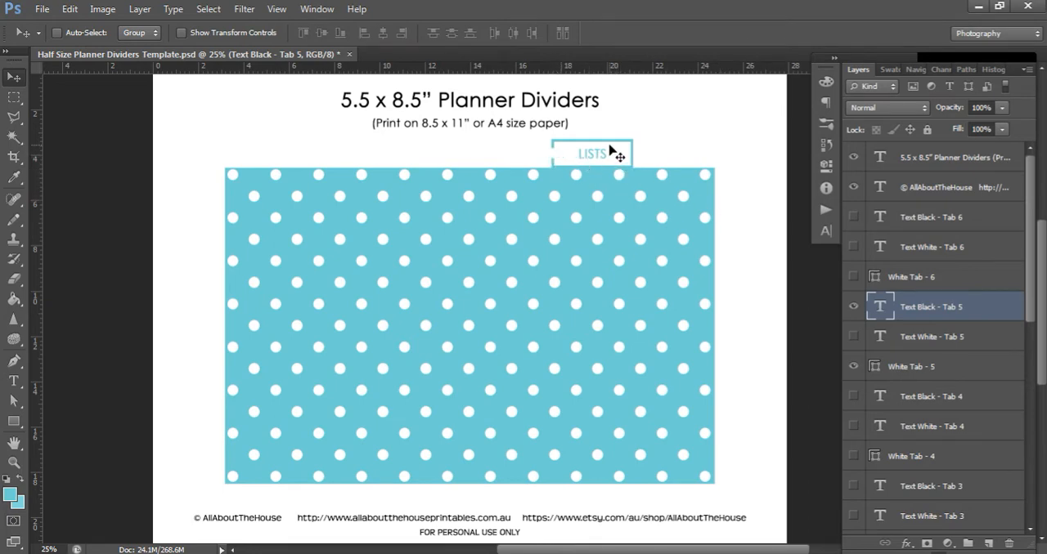
Hide the White Tab - 5 box and place a new empty layer directly above the Small Polka Dots - Blue 3 layer
{"action": "left_click", "coordinate": [908, 367]}
{"action": "left_click", "coordinate": [990, 544]}
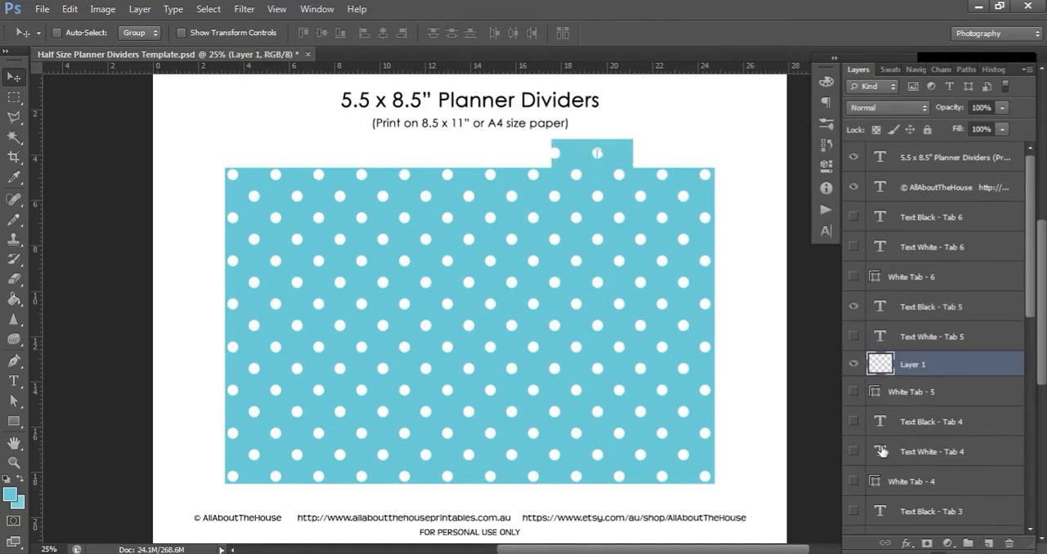
{"action": "left_click", "coordinate": [17, 422]}
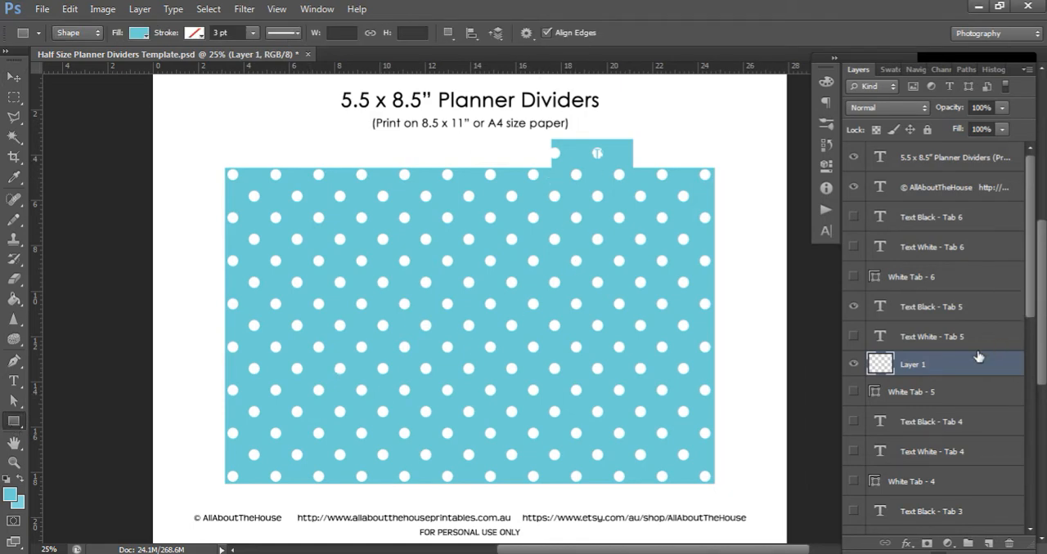
{"action": "scroll", "coordinate": [932, 458], "scroll_direction": "down", "scroll_amount": 5}
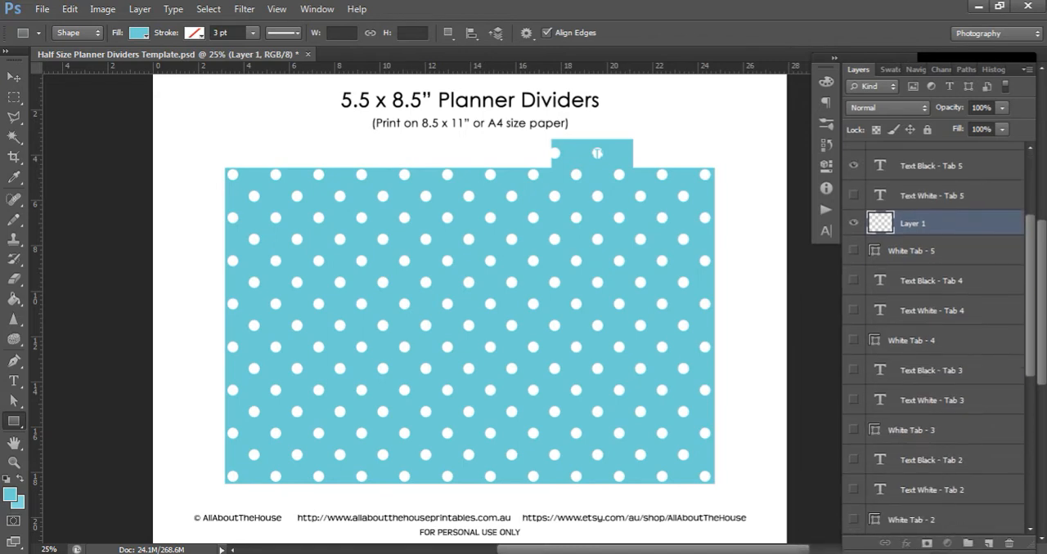
{"action": "left_click_drag", "start_coordinate": [925, 536], "coordinate": [896, 359]}
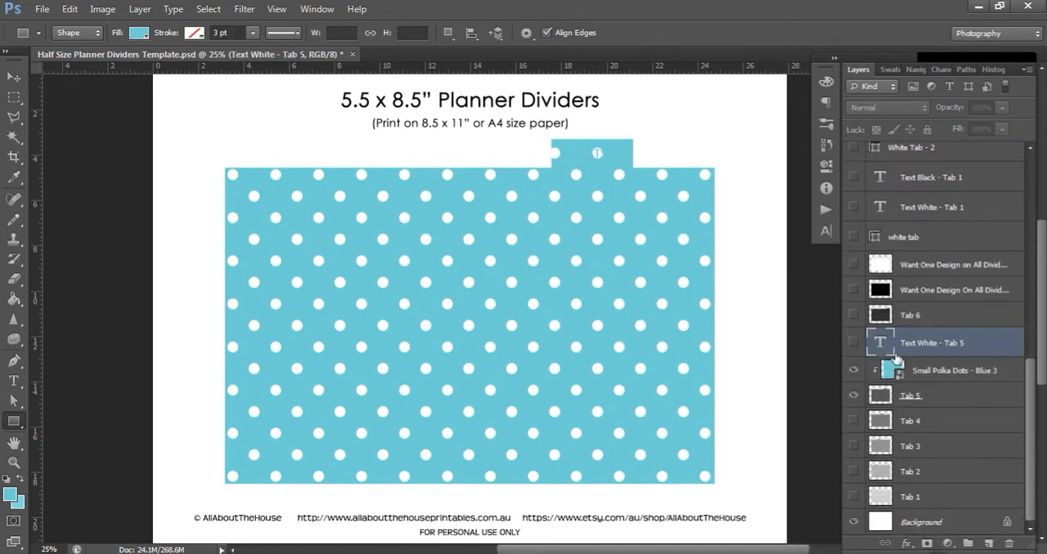
{"action": "key", "text": "ctrl+z"}
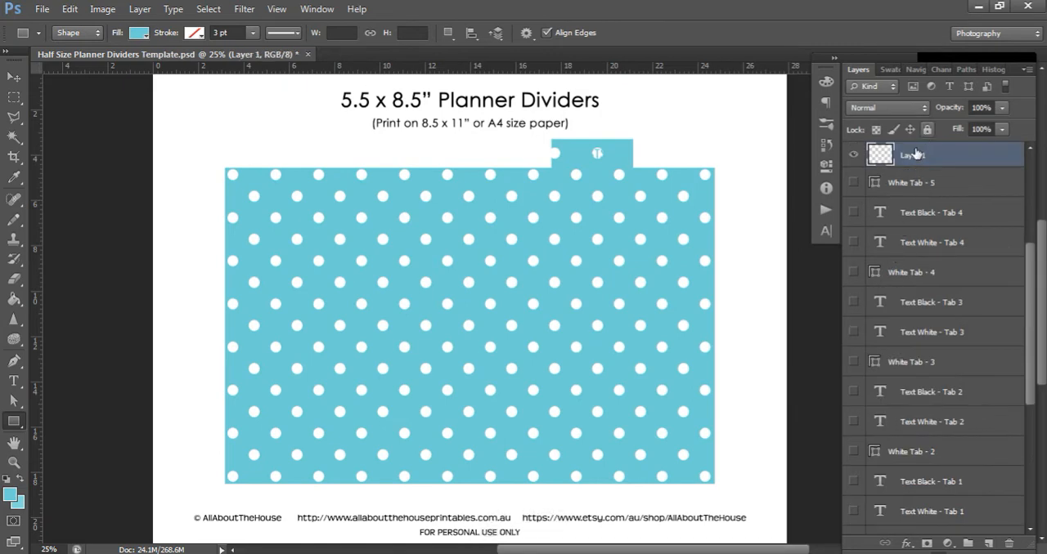
{"action": "left_click_drag", "start_coordinate": [916, 159], "coordinate": [944, 406]}
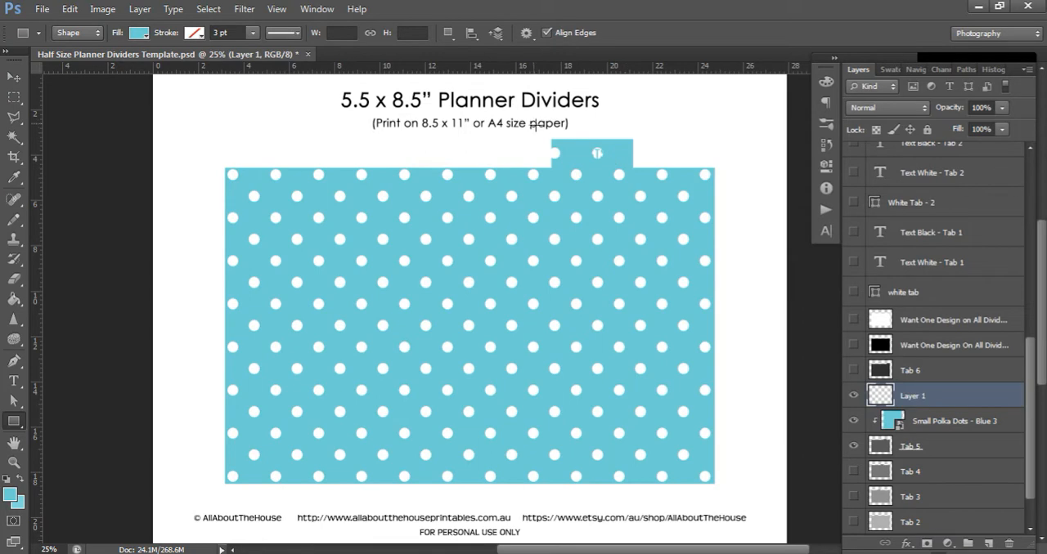
Draw a solid blue rectangle of about 788 by 337 px over the fifth tab and clip it to the Tab 5 shape
{"action": "left_click_drag", "start_coordinate": [523, 111], "coordinate": [674, 176]}
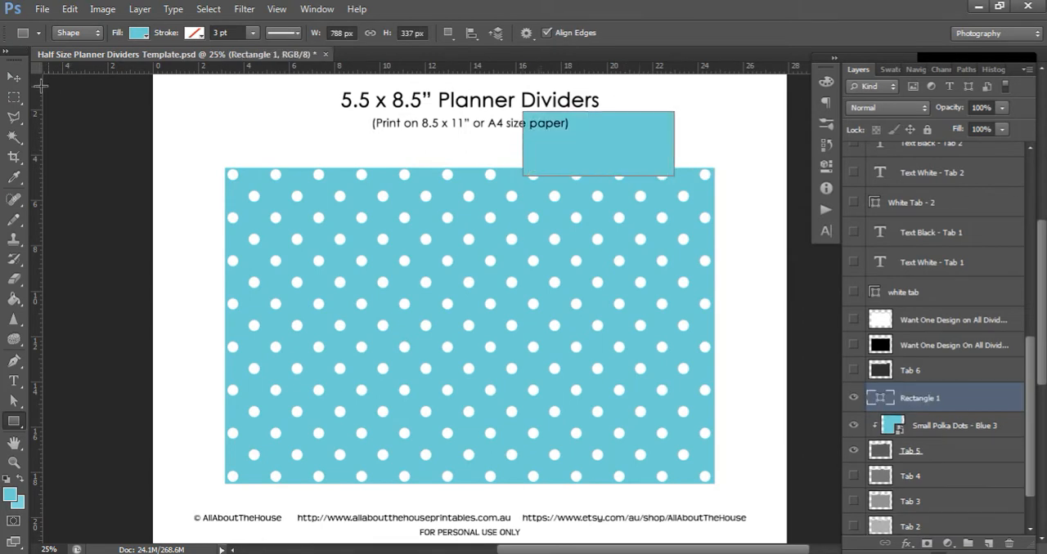
{"action": "left_click", "coordinate": [14, 76]}
{"action": "right_click", "coordinate": [916, 400]}
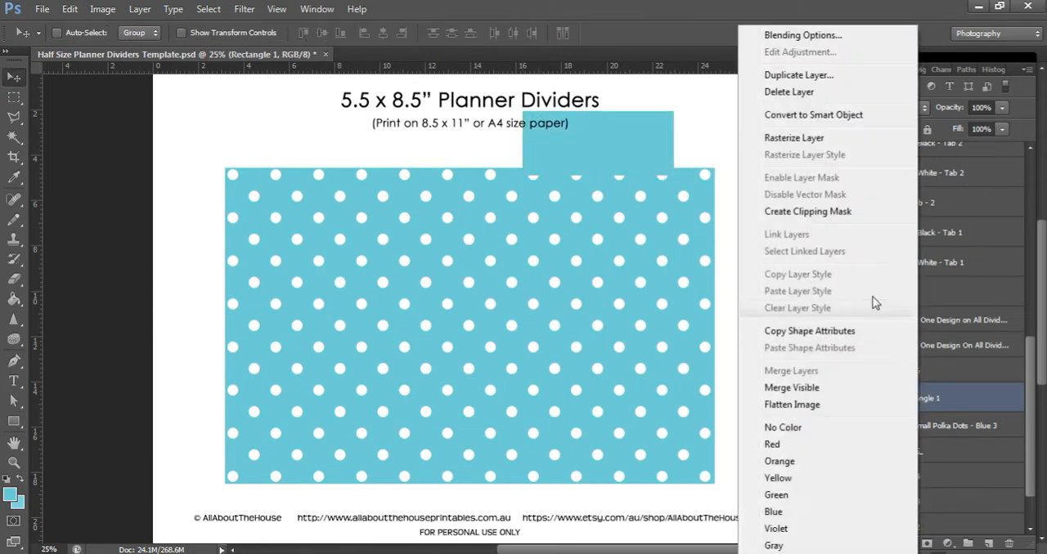
{"action": "left_click", "coordinate": [806, 211]}
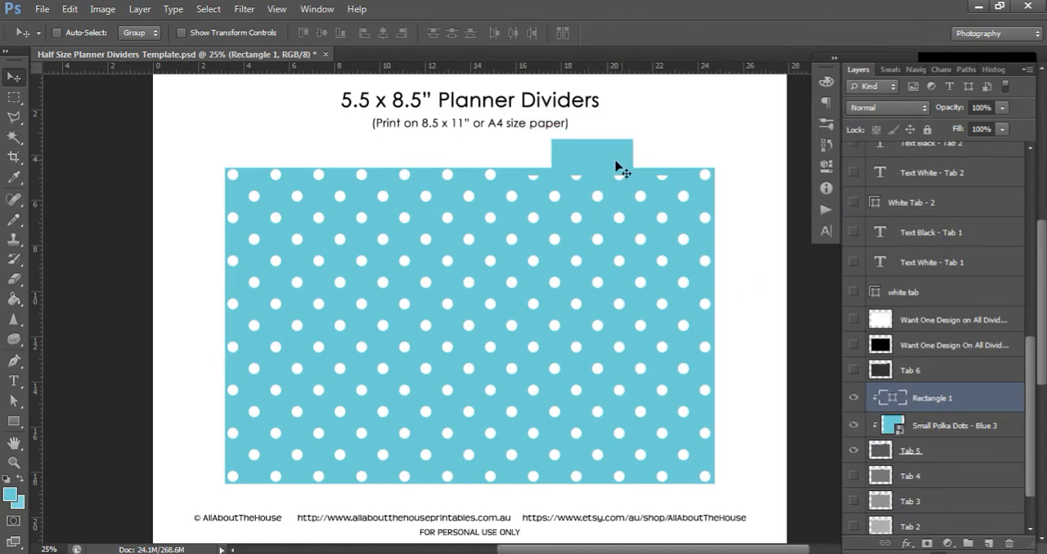
Reposition the clipped rectangle to about X 2307 px, Y 374.5 px so its lower edge meets the base of the tab
{"action": "key", "text": "Up"}
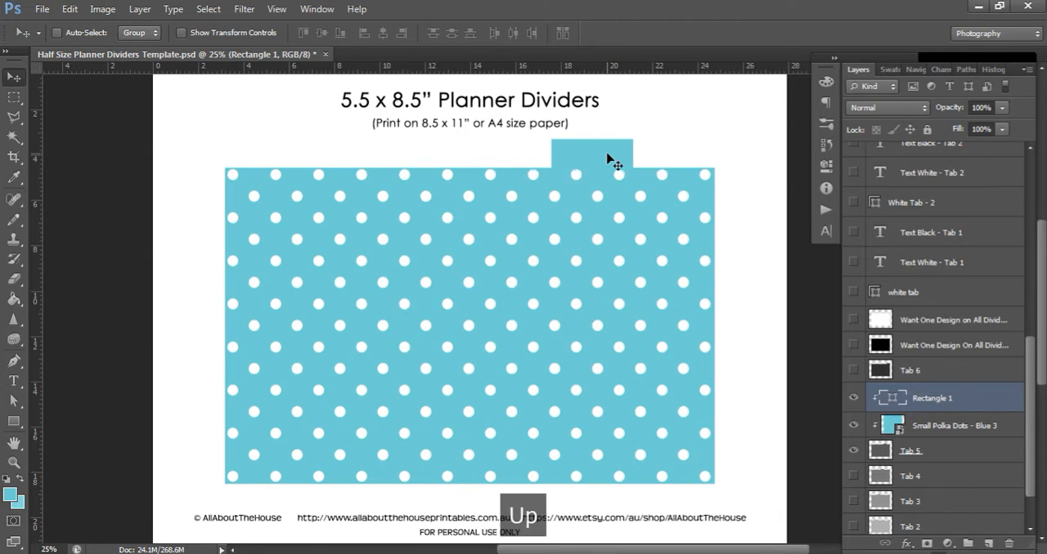
{"action": "key", "text": "ctrl+t"}
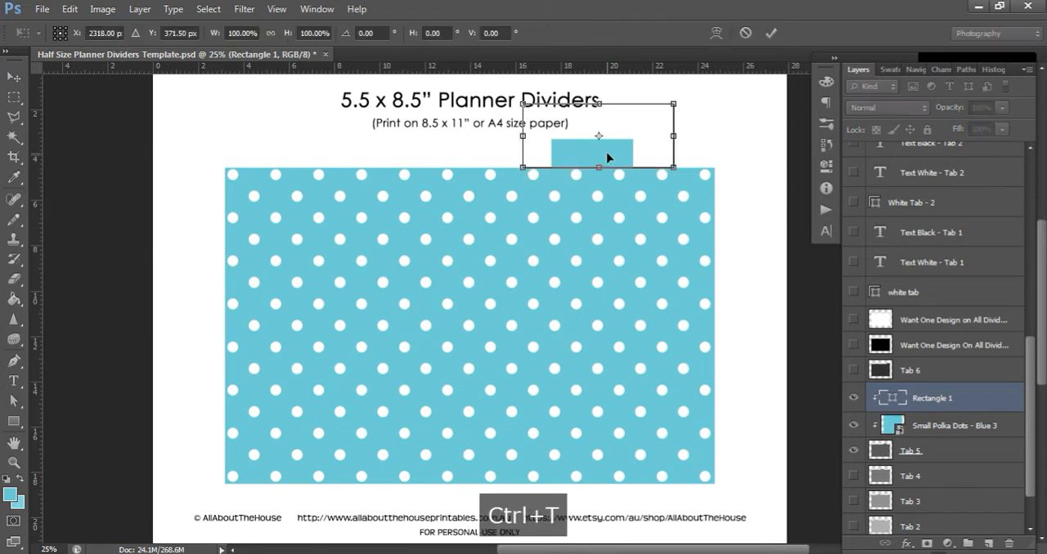
{"action": "mouse_move", "coordinate": [617, 159]}
{"action": "left_mouse_down"}
{"action": "mouse_move", "coordinate": [616, 145]}
{"action": "mouse_move", "coordinate": [615, 157]}
{"action": "left_mouse_up"}
{"action": "key", "text": "ctrl+t"}
{"action": "key", "text": "Up"}
{"action": "key", "text": "Up"}
{"action": "key", "text": "Up"}
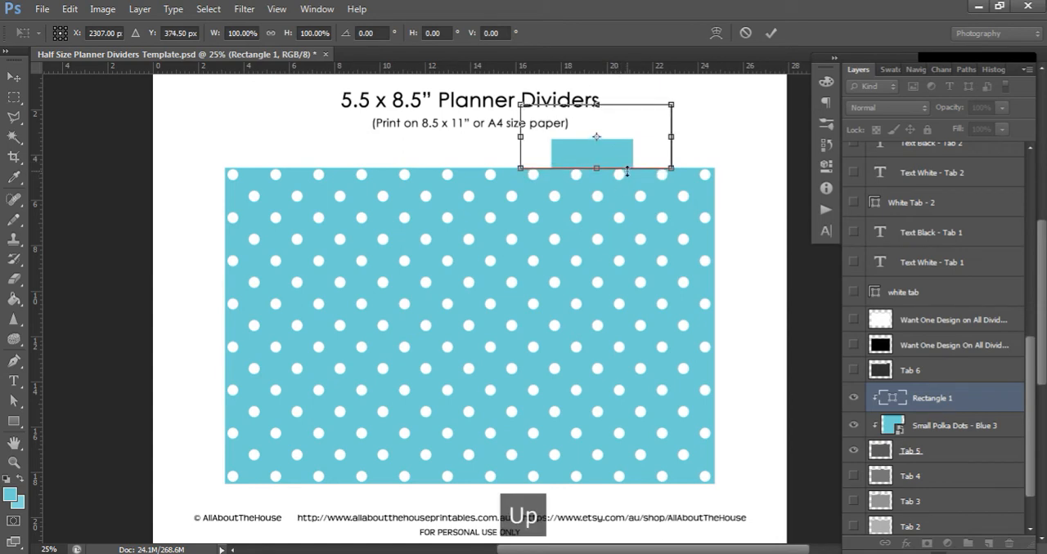
{"action": "key", "text": "Return"}
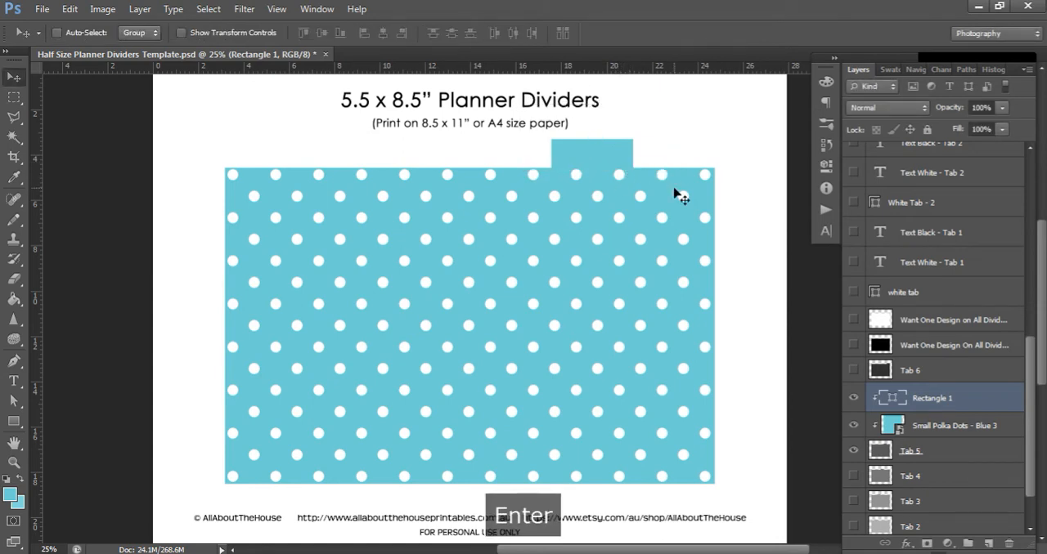
Show the Text White - Tab 5 layer and hide the Text Black - Tab 5 layer
{"action": "scroll", "coordinate": [941, 247], "scroll_direction": "up", "scroll_amount": 5}
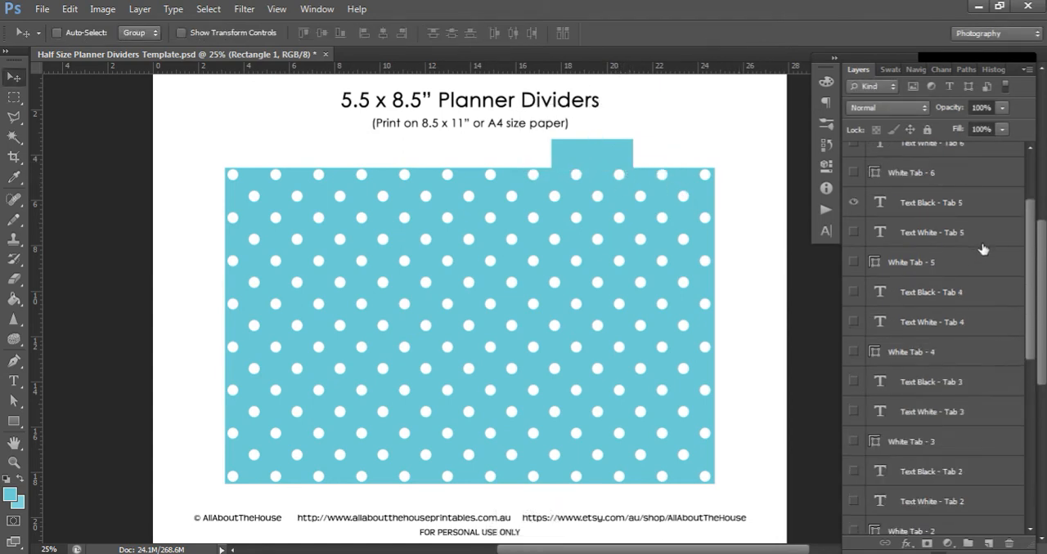
{"action": "left_click", "coordinate": [853, 233]}
{"action": "left_click", "coordinate": [853, 203]}
Try purple #c770d7 as the fill color of the Rectangle 1 shape and discard the change
{"action": "scroll", "coordinate": [977, 383], "scroll_direction": "down", "scroll_amount": 5}
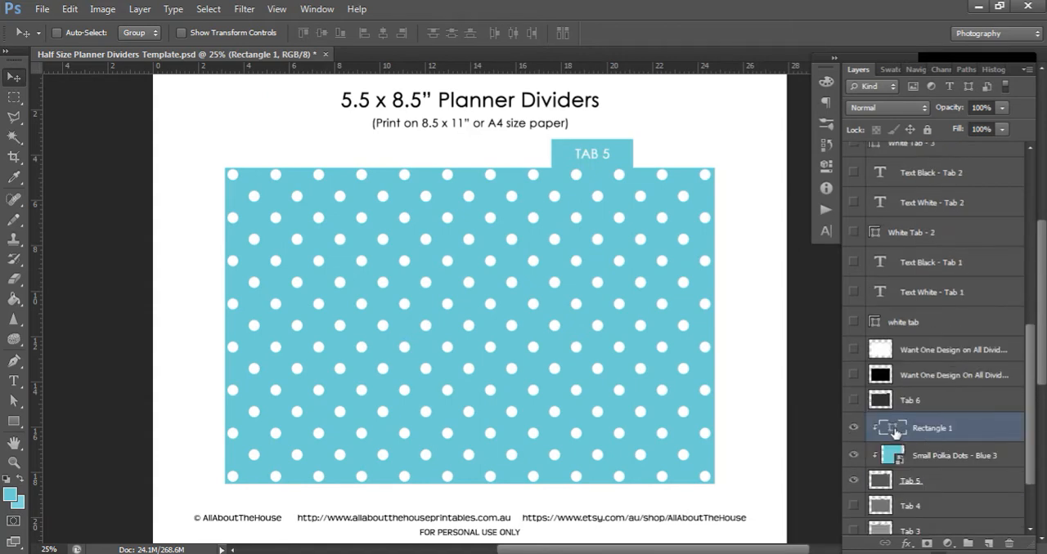
{"action": "double_click", "coordinate": [893, 431]}
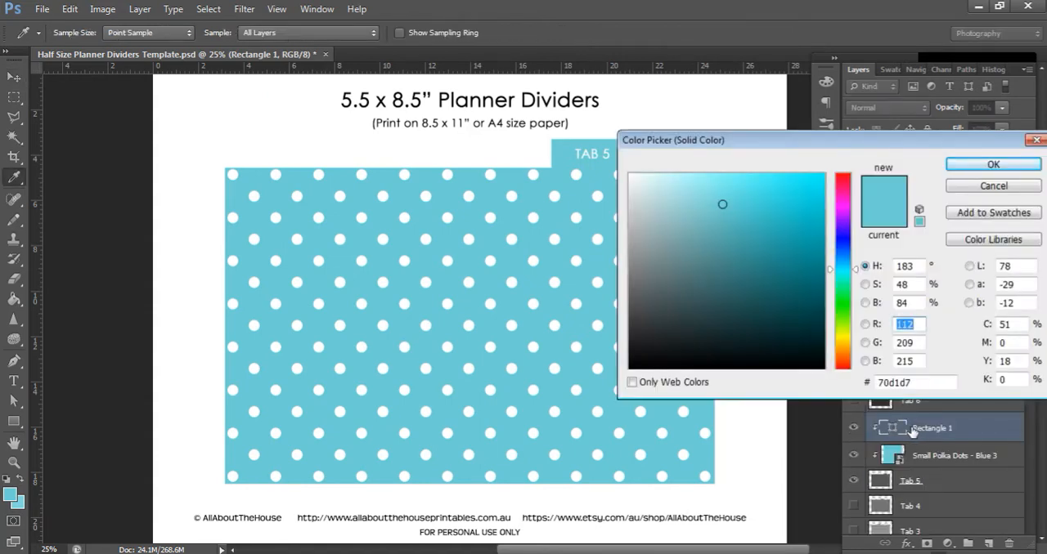
{"action": "left_click", "coordinate": [842, 217]}
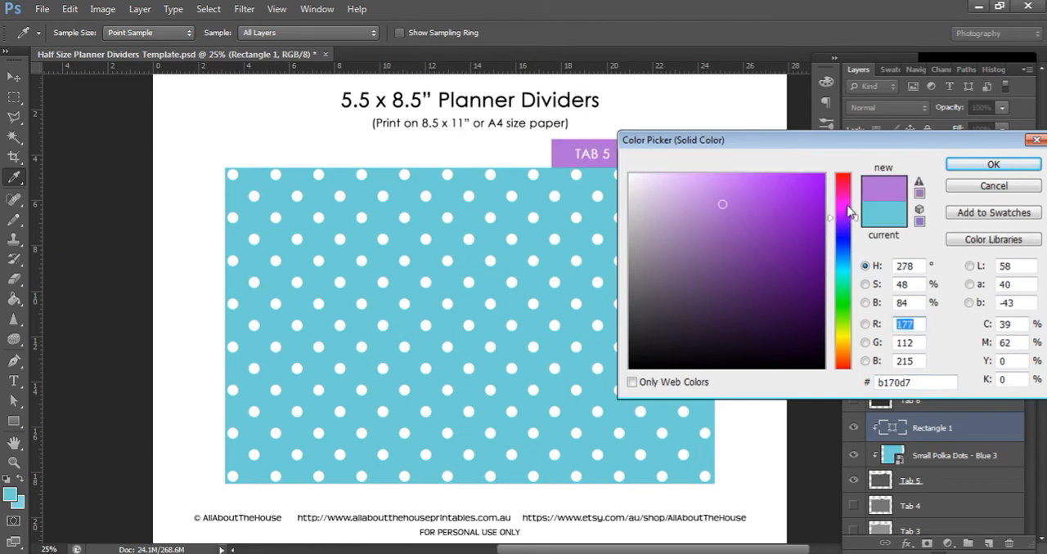
{"action": "left_click", "coordinate": [844, 205]}
{"action": "left_click_drag", "start_coordinate": [804, 141], "coordinate": [897, 110]}
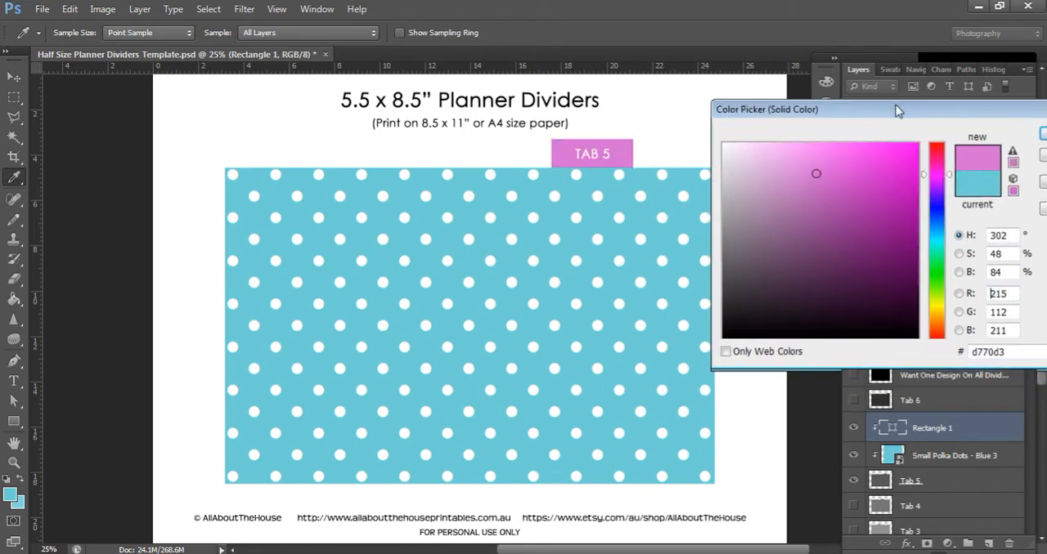
{"action": "left_click", "coordinate": [936, 181]}
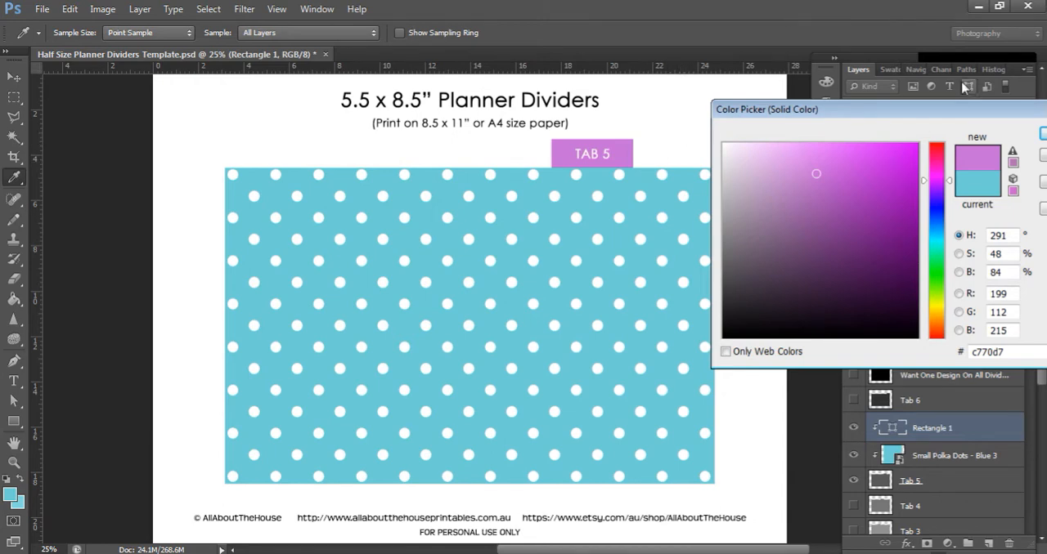
{"action": "left_click_drag", "start_coordinate": [961, 121], "coordinate": [571, 256]}
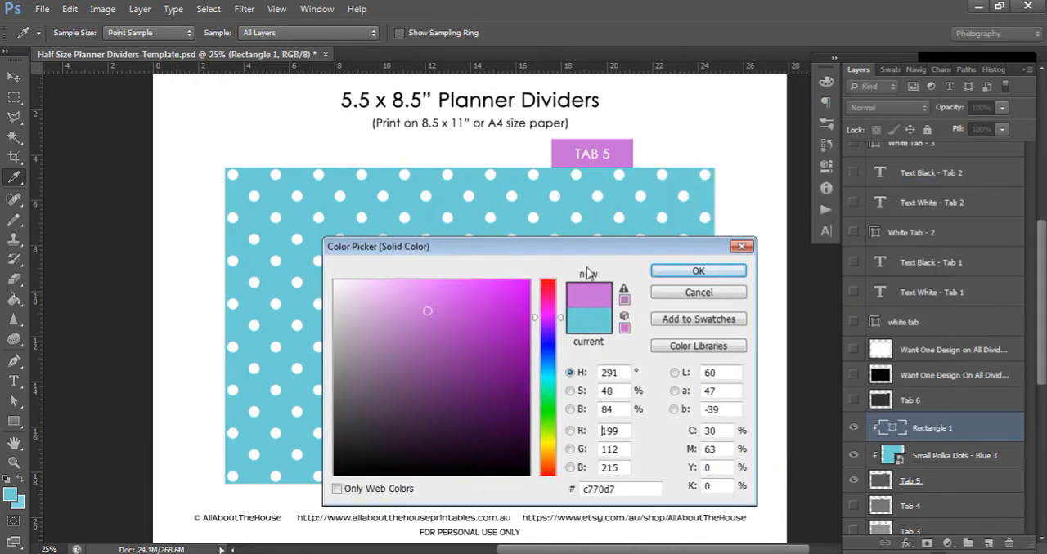
{"action": "left_click", "coordinate": [741, 246]}
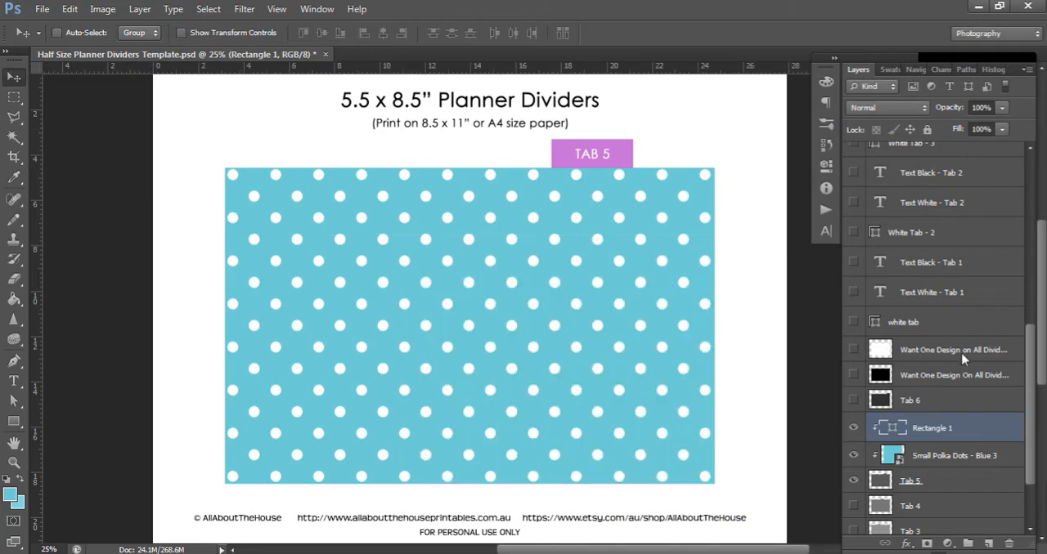
Show the black Want One Design On All Dividers layer and the white tab box, with Small Polka Dots - Blue 3 and Tab 5 hidden
{"action": "left_click", "coordinate": [853, 376]}
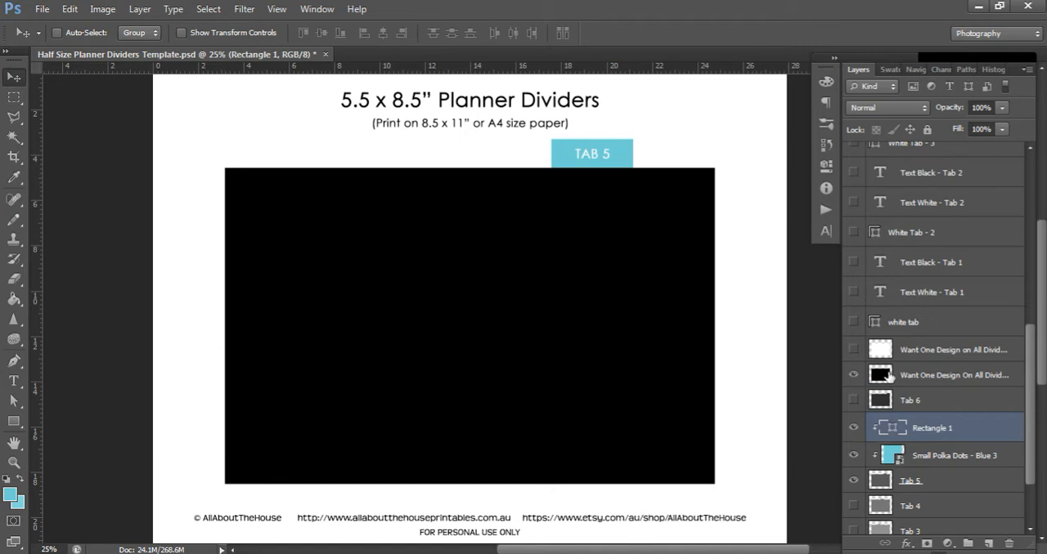
{"action": "left_click", "coordinate": [854, 456]}
{"action": "left_click", "coordinate": [853, 481]}
{"action": "scroll", "coordinate": [953, 368], "scroll_direction": "up", "scroll_amount": 3}
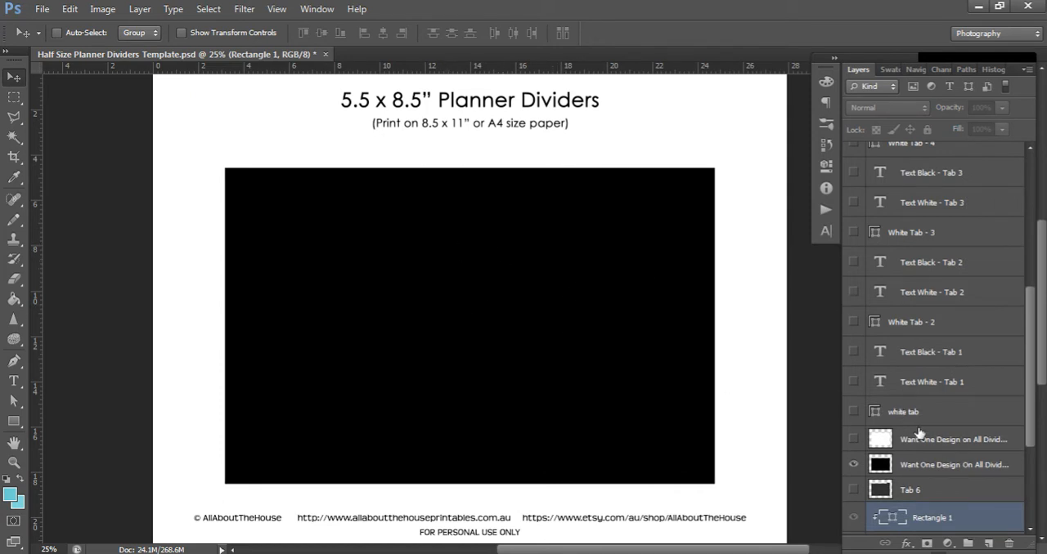
{"action": "left_click", "coordinate": [944, 473]}
{"action": "scroll", "coordinate": [903, 379], "scroll_direction": "up", "scroll_amount": 1}
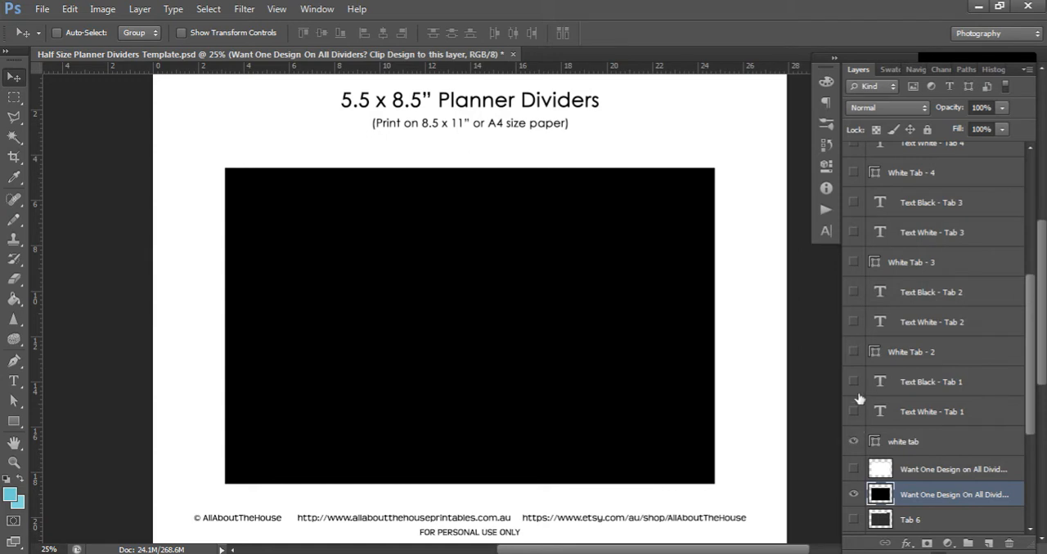
{"action": "scroll", "coordinate": [877, 445], "scroll_direction": "down", "scroll_amount": 5}
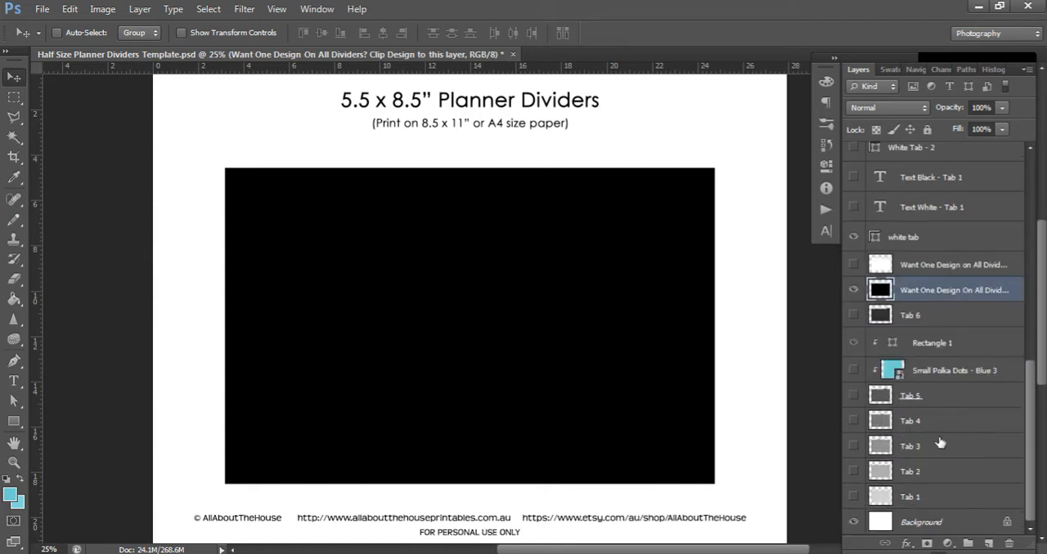
Try red #c65656 as the fill of the White Tab - 2 box, discard the color, and hide the box again
{"action": "scroll", "coordinate": [942, 443], "scroll_direction": "up", "scroll_amount": 2}
{"action": "scroll", "coordinate": [942, 444], "scroll_direction": "up", "scroll_amount": 2}
{"action": "left_click", "coordinate": [853, 328]}
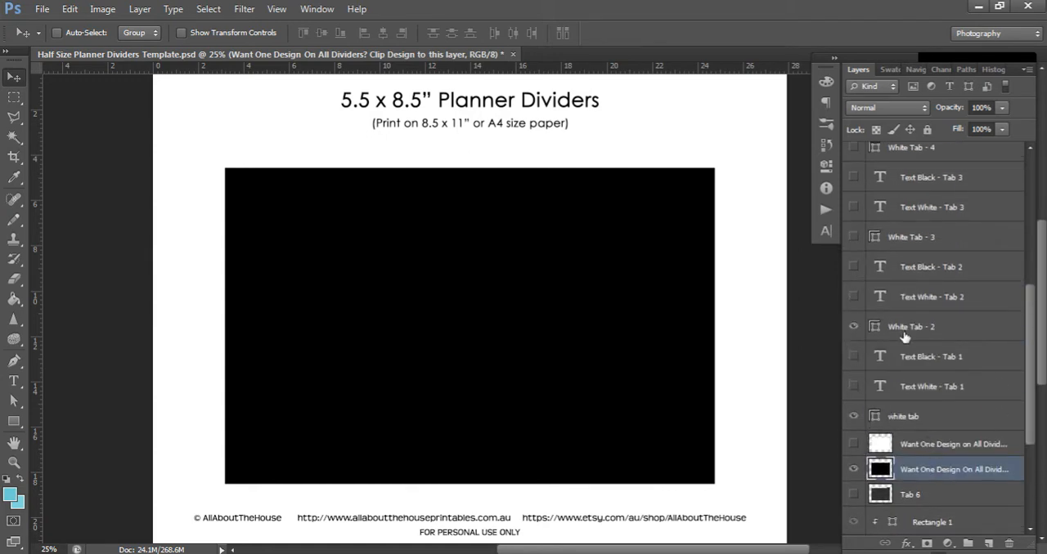
{"action": "scroll", "coordinate": [842, 335], "scroll_direction": "up", "scroll_amount": 2}
{"action": "left_click", "coordinate": [877, 387]}
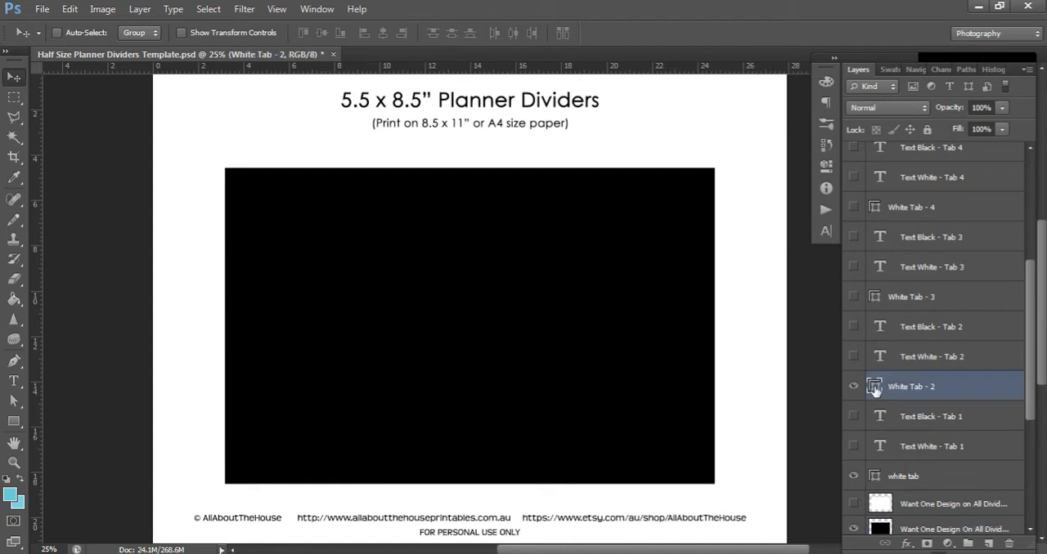
{"action": "double_click", "coordinate": [875, 390]}
{"action": "left_click", "coordinate": [456, 330]}
{"action": "left_click", "coordinate": [444, 324]}
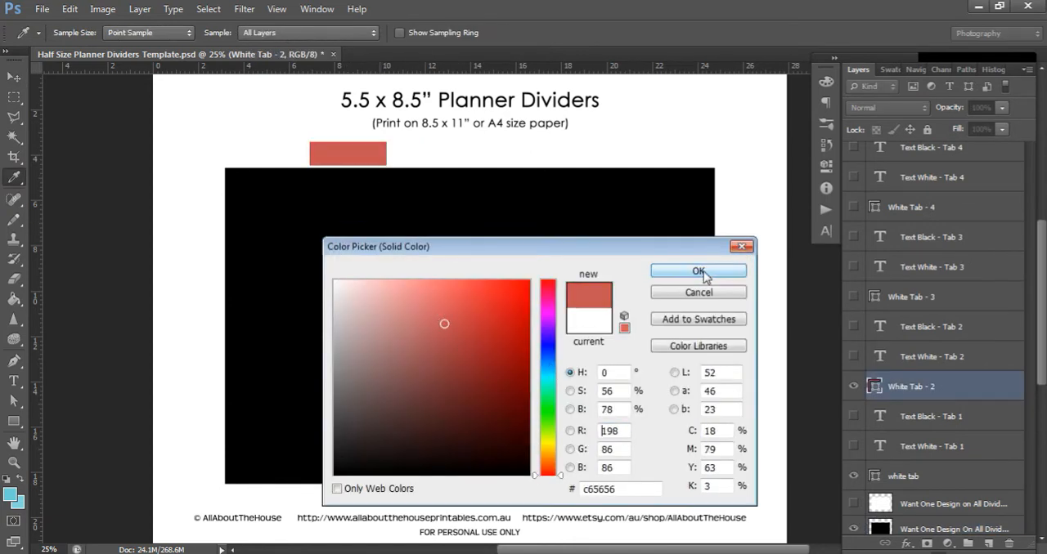
{"action": "left_click", "coordinate": [741, 246]}
{"action": "left_click", "coordinate": [853, 386]}
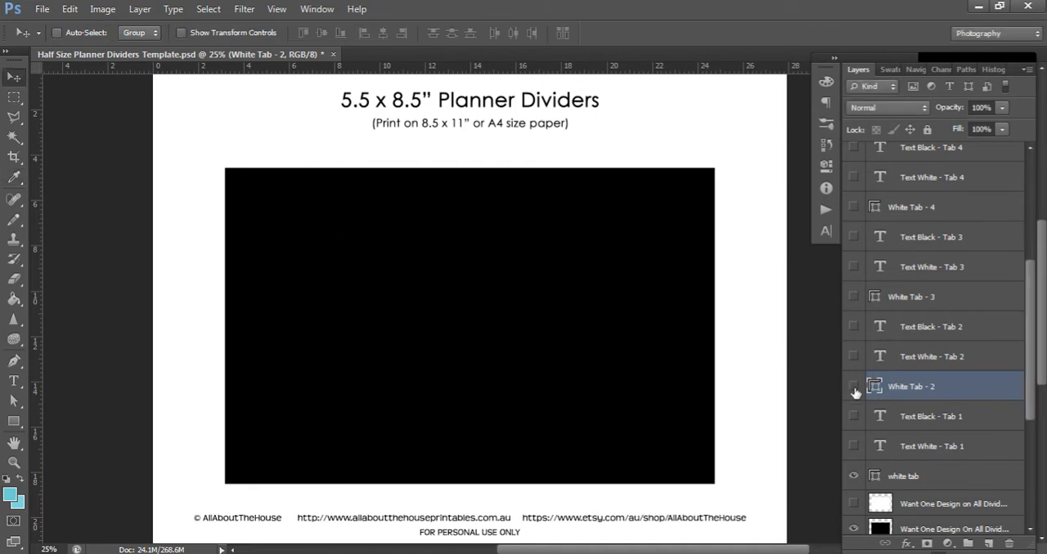
Show the Tab 1 to Tab 6 shape layers above the black divider
{"action": "scroll", "coordinate": [854, 392], "scroll_direction": "down", "scroll_amount": 5}
{"action": "left_click_drag", "start_coordinate": [853, 395], "coordinate": [853, 500]}
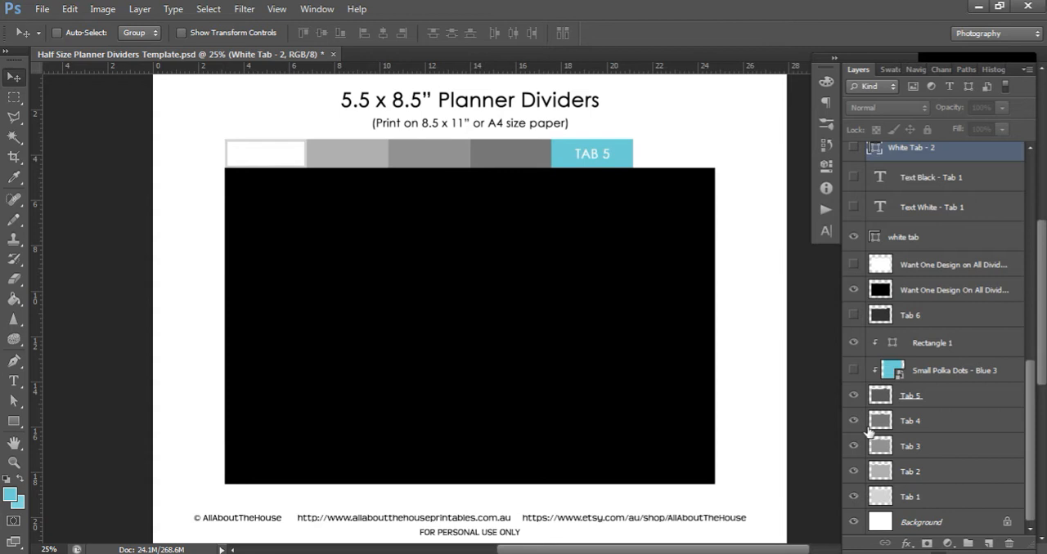
{"action": "scroll", "coordinate": [916, 360], "scroll_direction": "up", "scroll_amount": 2}
{"action": "left_click", "coordinate": [853, 376]}
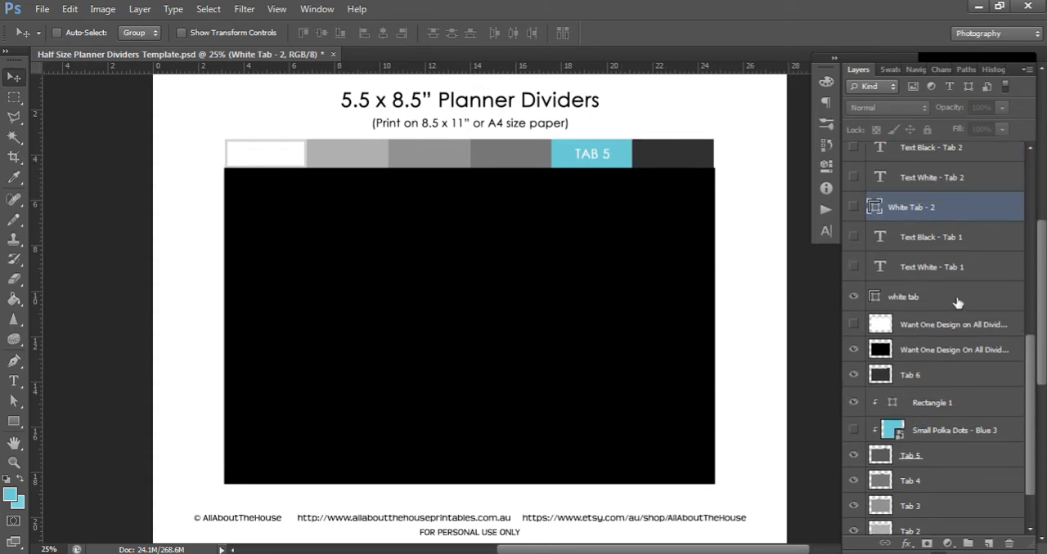
Show the White Tab - 2, 3, 4 and 5 boxes and preview the White Tab - 6 box
{"action": "scroll", "coordinate": [957, 302], "scroll_direction": "up", "scroll_amount": 2}
{"action": "left_click", "coordinate": [855, 297]}
{"action": "left_click", "coordinate": [853, 206]}
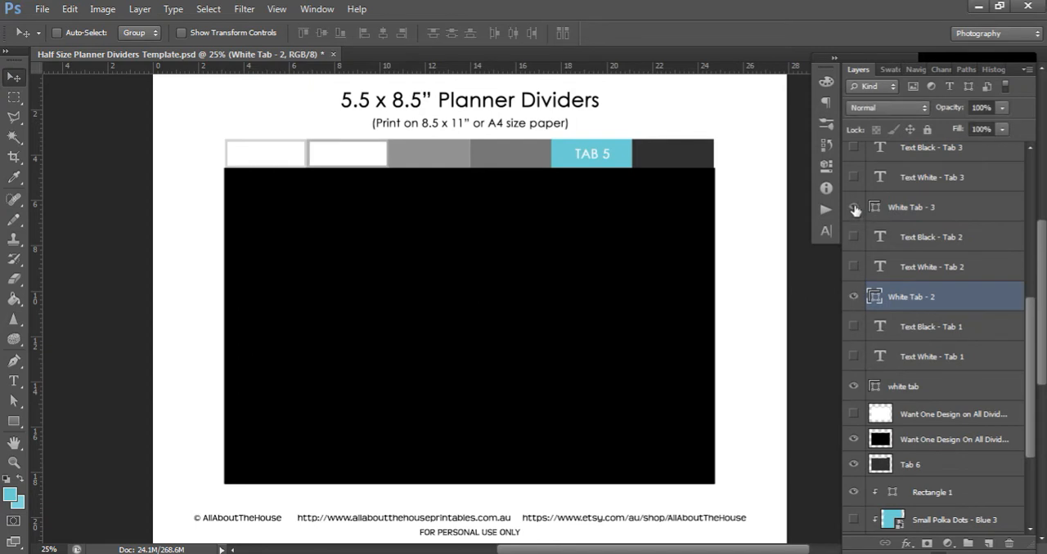
{"action": "scroll", "coordinate": [883, 219], "scroll_direction": "up", "scroll_amount": 2}
{"action": "left_click", "coordinate": [851, 188]}
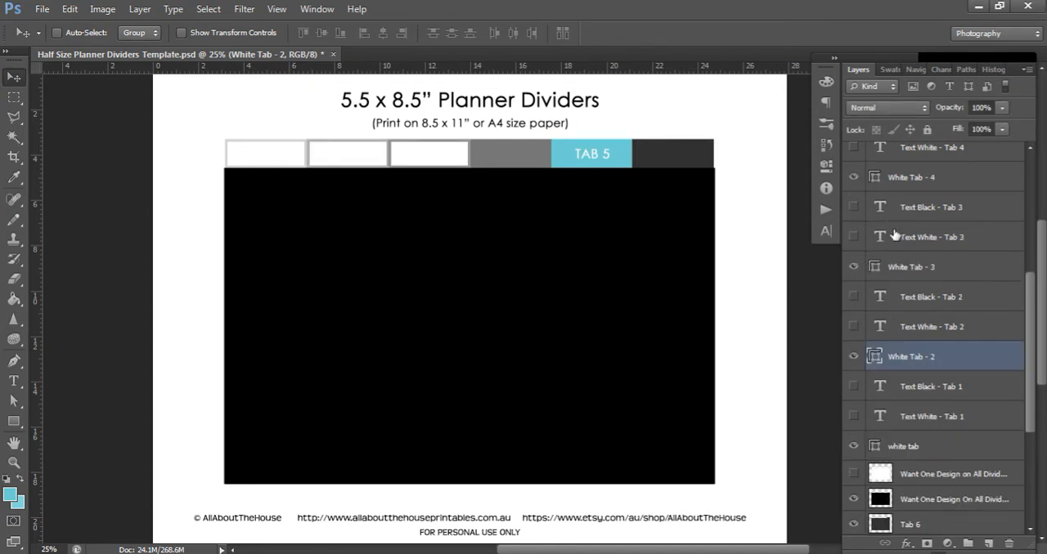
{"action": "scroll", "coordinate": [896, 236], "scroll_direction": "up", "scroll_amount": 3}
{"action": "left_click", "coordinate": [852, 211]}
{"action": "scroll", "coordinate": [898, 235], "scroll_direction": "up", "scroll_amount": 2}
{"action": "scroll", "coordinate": [863, 282], "scroll_direction": "up", "scroll_amount": 3}
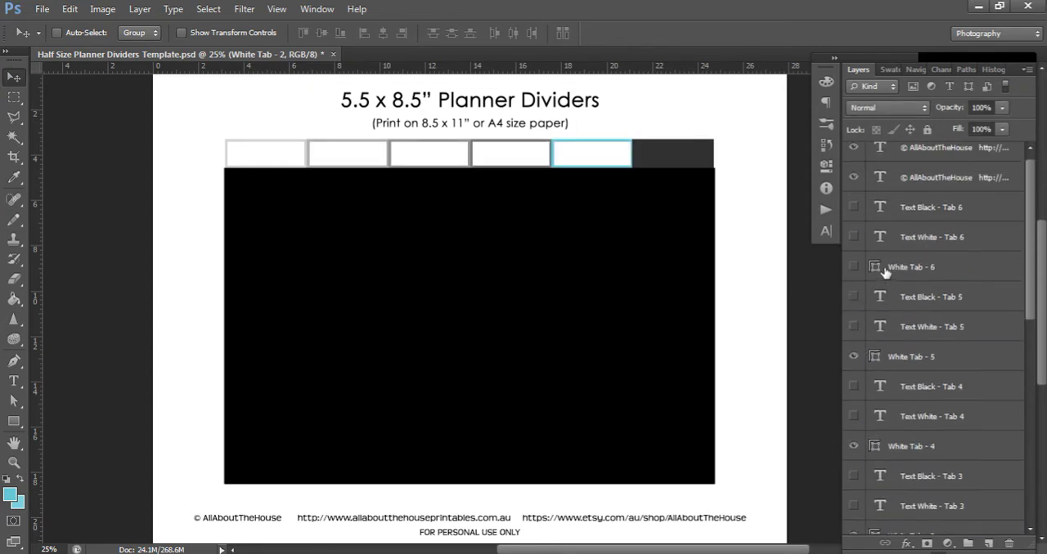
{"action": "left_click", "coordinate": [854, 277]}
{"action": "left_click", "coordinate": [853, 277]}
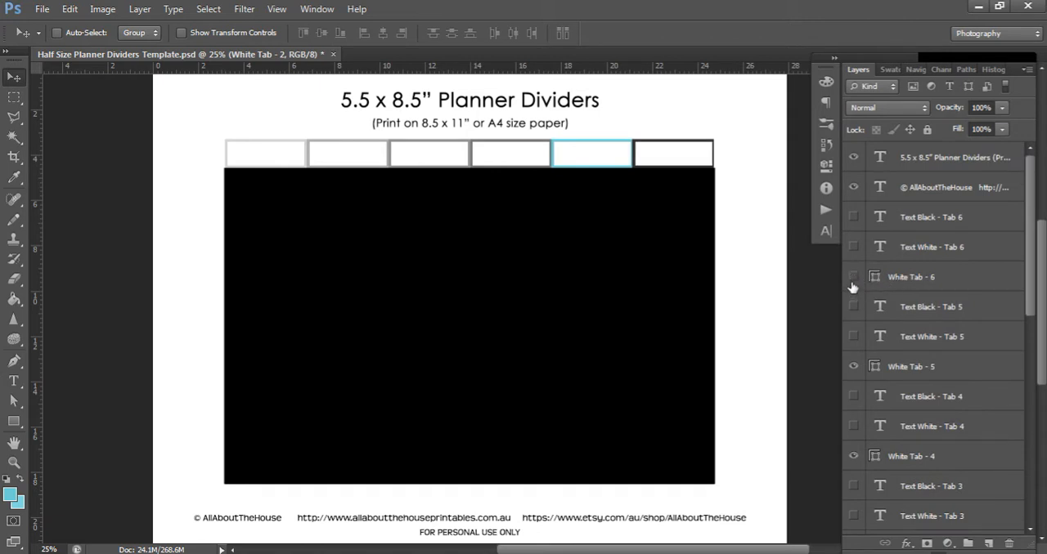
Hide the White Tab - 5, 4, 3 and 2 boxes and the white tab box
{"action": "left_click", "coordinate": [853, 367]}
{"action": "left_click", "coordinate": [854, 456]}
{"action": "scroll", "coordinate": [880, 428], "scroll_direction": "down", "scroll_amount": 5}
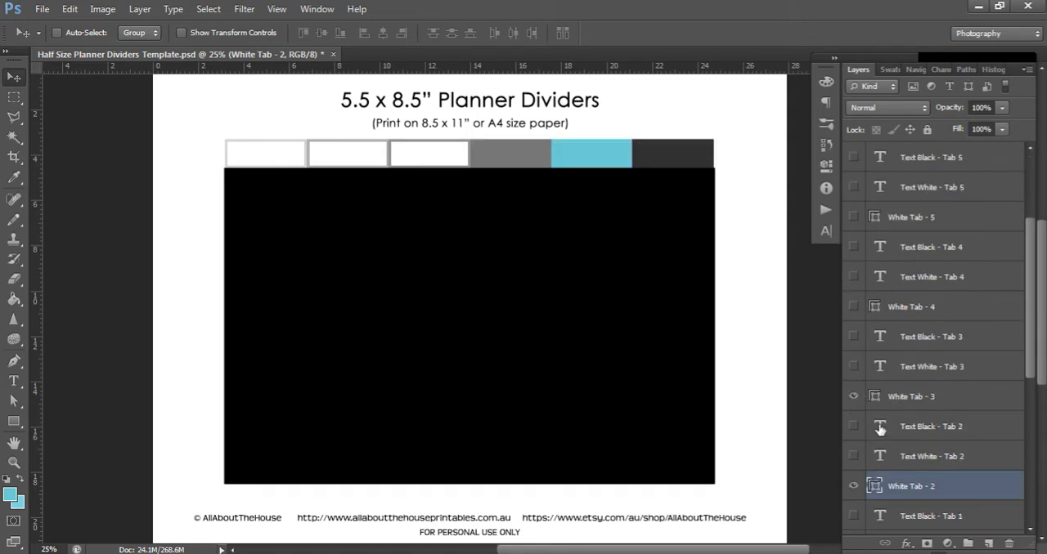
{"action": "left_click", "coordinate": [854, 397]}
{"action": "left_click", "coordinate": [854, 486]}
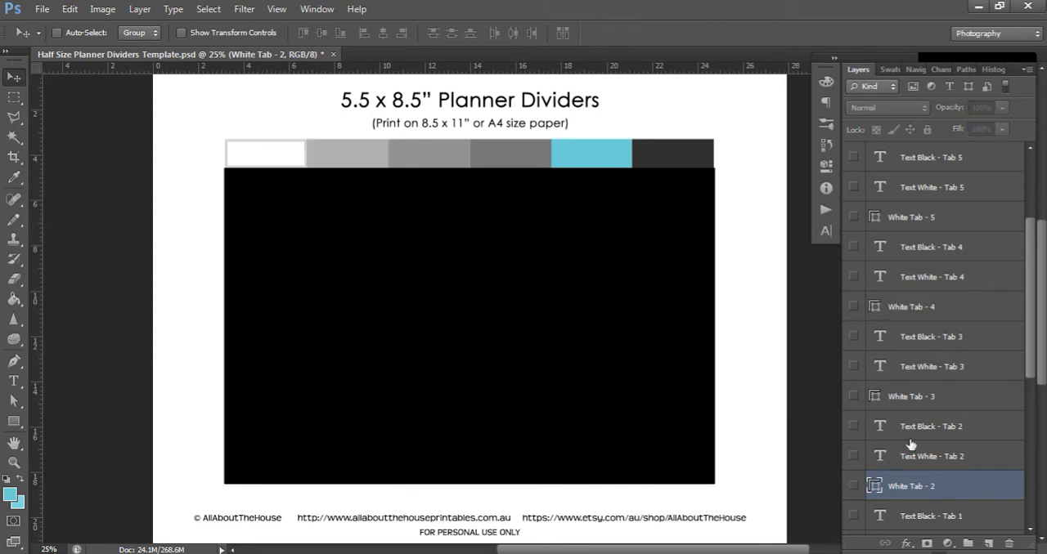
{"action": "scroll", "coordinate": [907, 442], "scroll_direction": "down", "scroll_amount": 3}
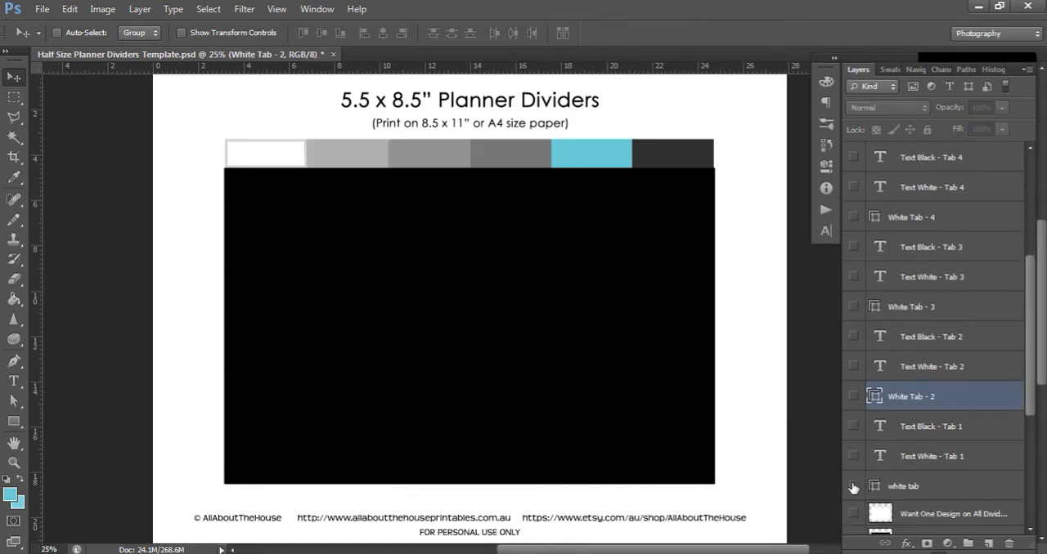
{"action": "left_click", "coordinate": [853, 486]}
Add a new layer above the black Want One Design On All Dividers layer and set the foreground color to #7077d7
{"action": "scroll", "coordinate": [945, 445], "scroll_direction": "down", "scroll_amount": 4}
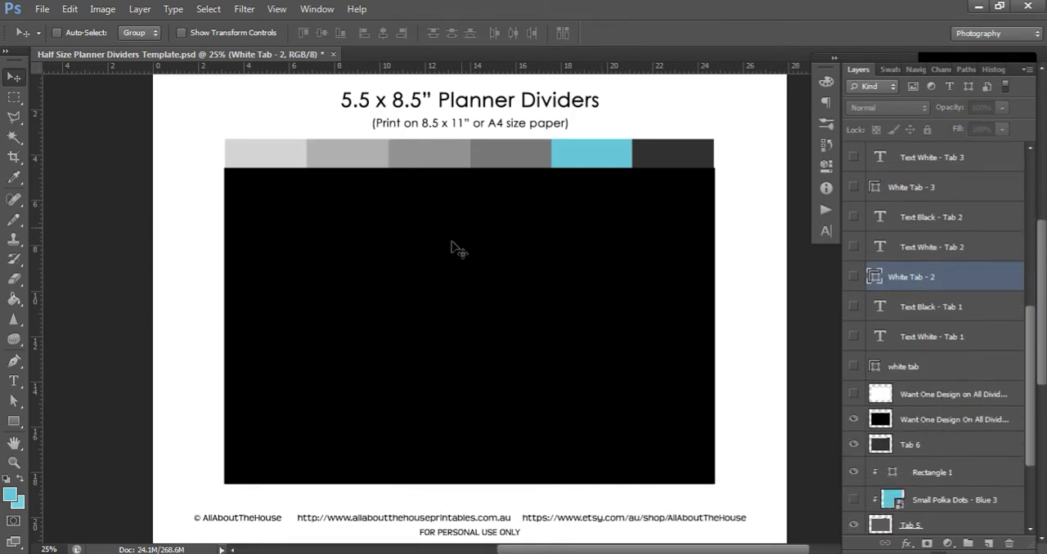
{"action": "left_click", "coordinate": [957, 420]}
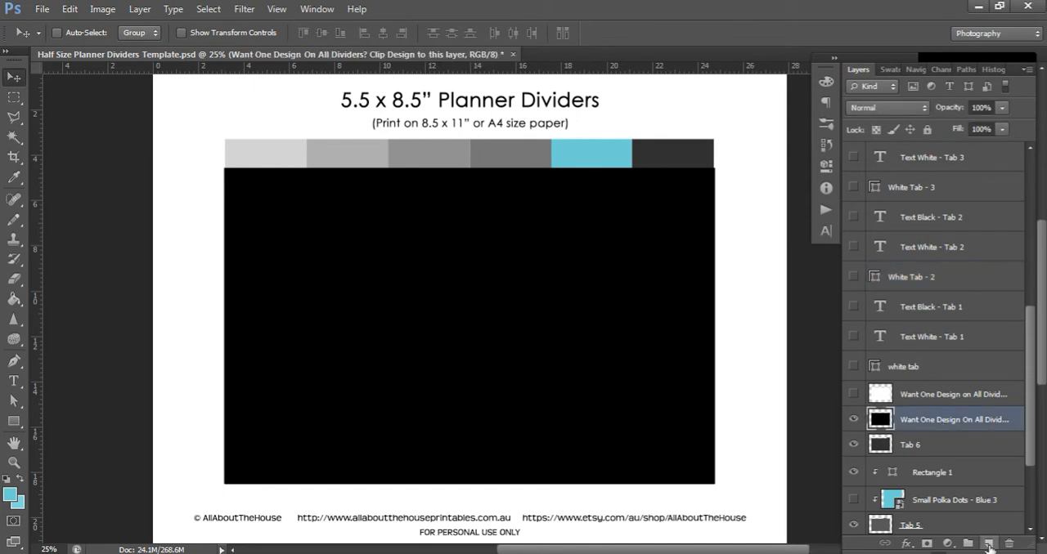
{"action": "left_click", "coordinate": [988, 543]}
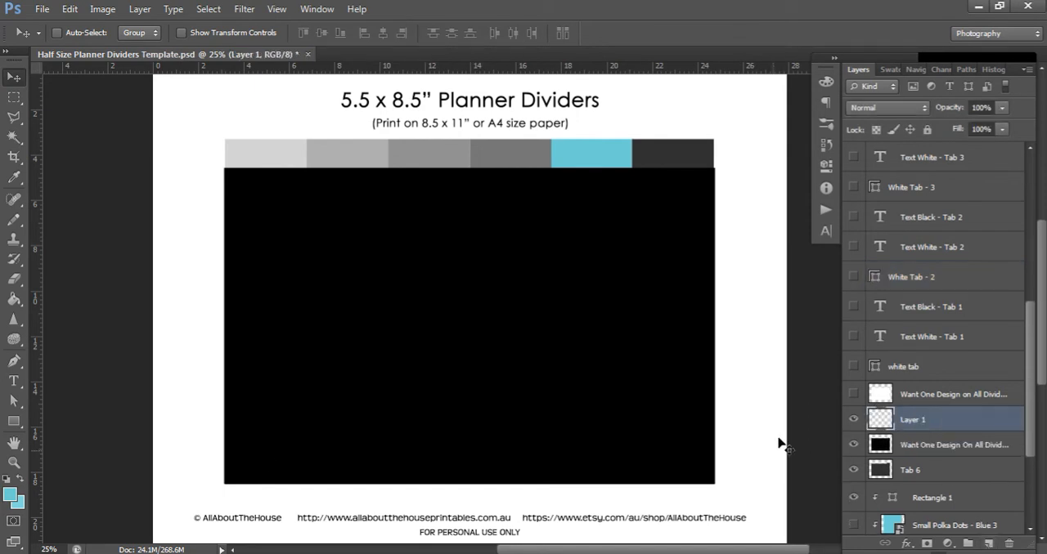
{"action": "left_click", "coordinate": [11, 492]}
{"action": "left_click", "coordinate": [548, 348]}
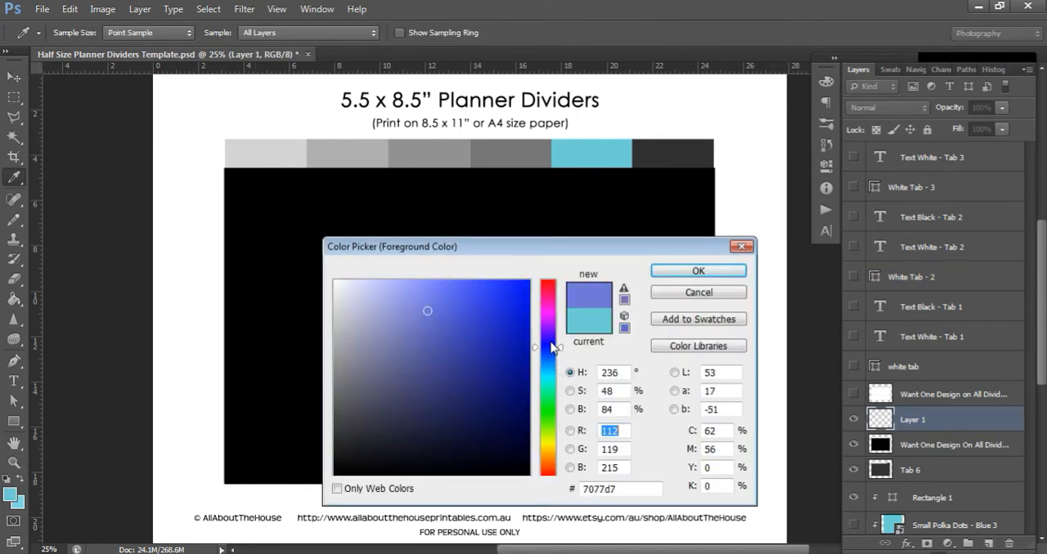
{"action": "left_click", "coordinate": [691, 271]}
{"action": "key", "text": "v"}
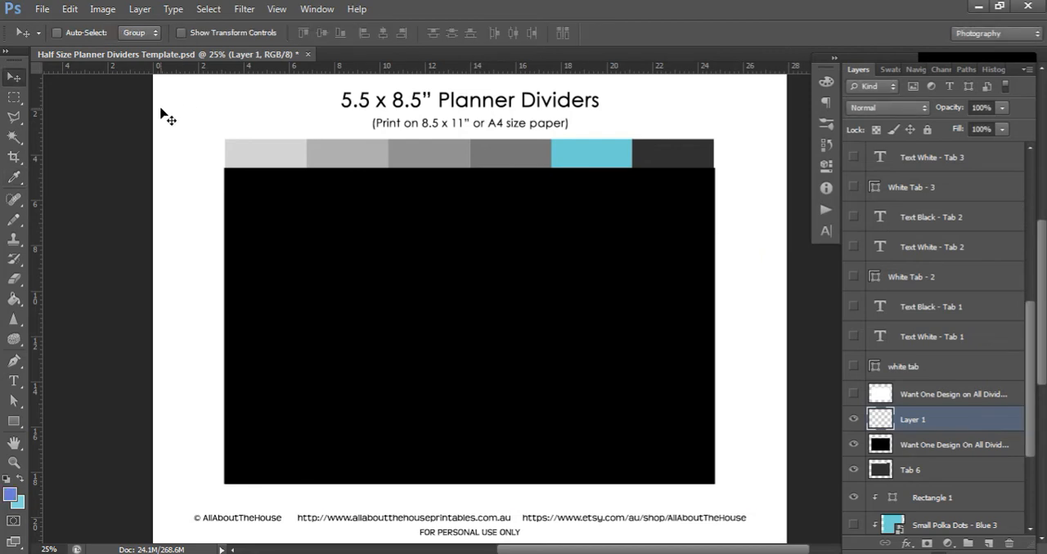
Draw a rectangle about 4170 by 2982 px covering the whole page and clip it to the black Want One Design On All Dividers layer
{"action": "key", "text": "ctrl+minus"}
{"action": "key", "text": "ctrl+minus"}
{"action": "key", "text": "ctrl+minus"}
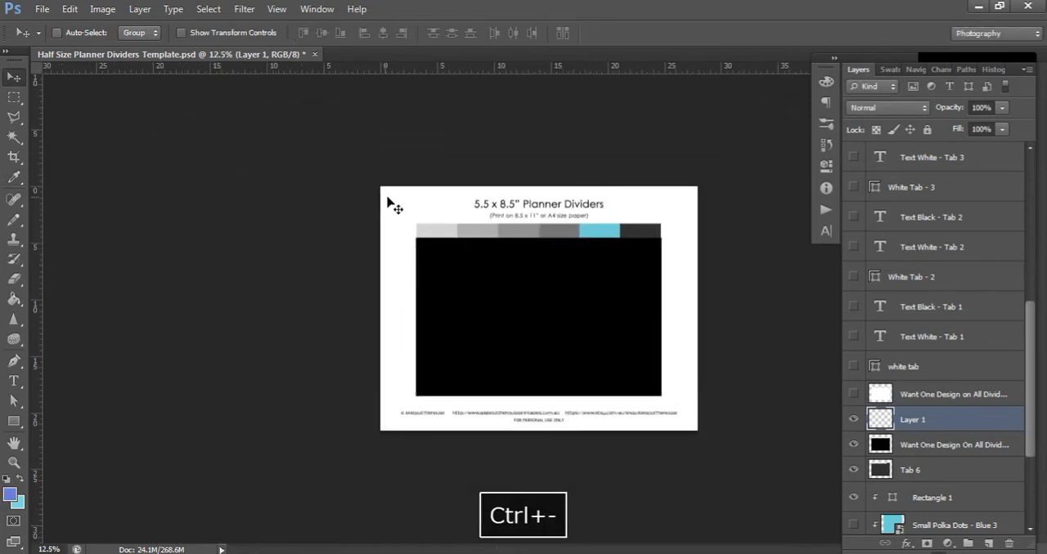
{"action": "key", "text": "ctrl+equal"}
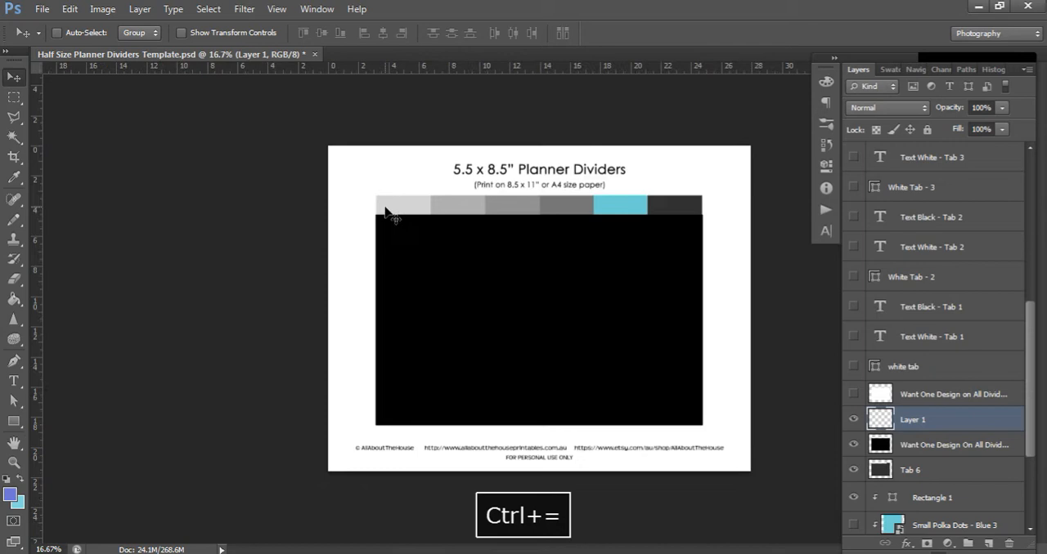
{"action": "left_click", "coordinate": [16, 423]}
{"action": "left_click_drag", "start_coordinate": [284, 113], "coordinate": [821, 495]}
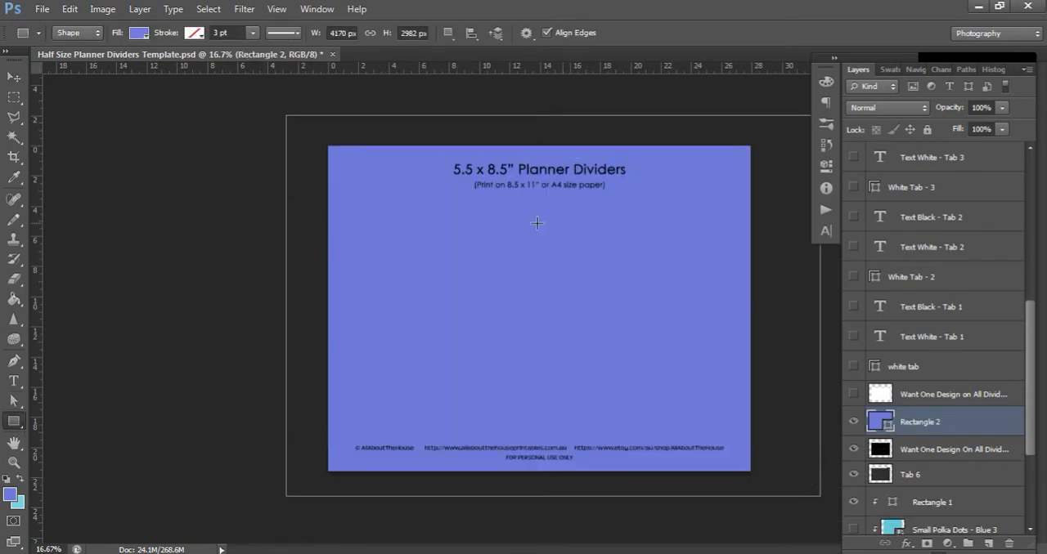
{"action": "left_click", "coordinate": [14, 76]}
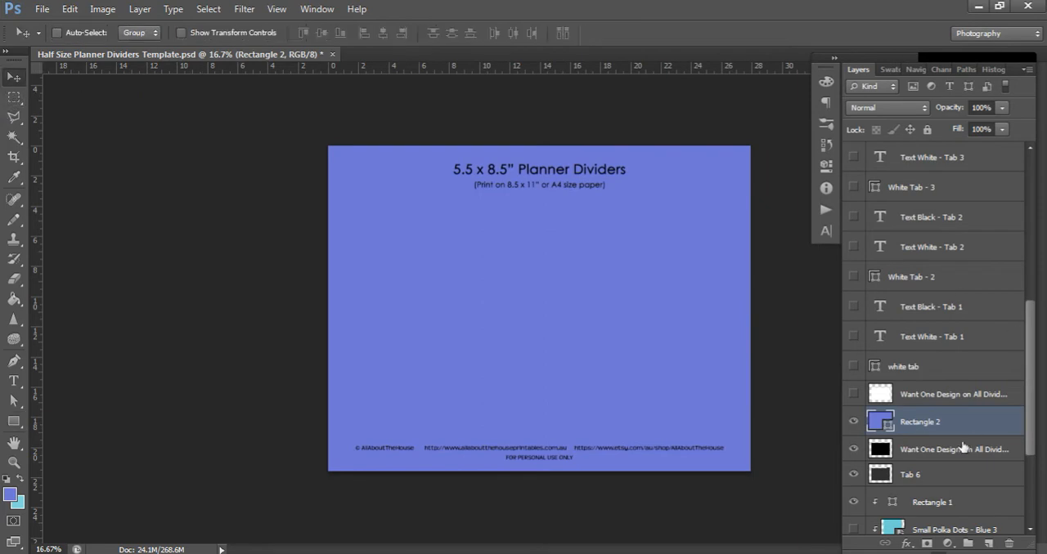
{"action": "right_click", "coordinate": [934, 418]}
{"action": "left_click", "coordinate": [829, 215]}
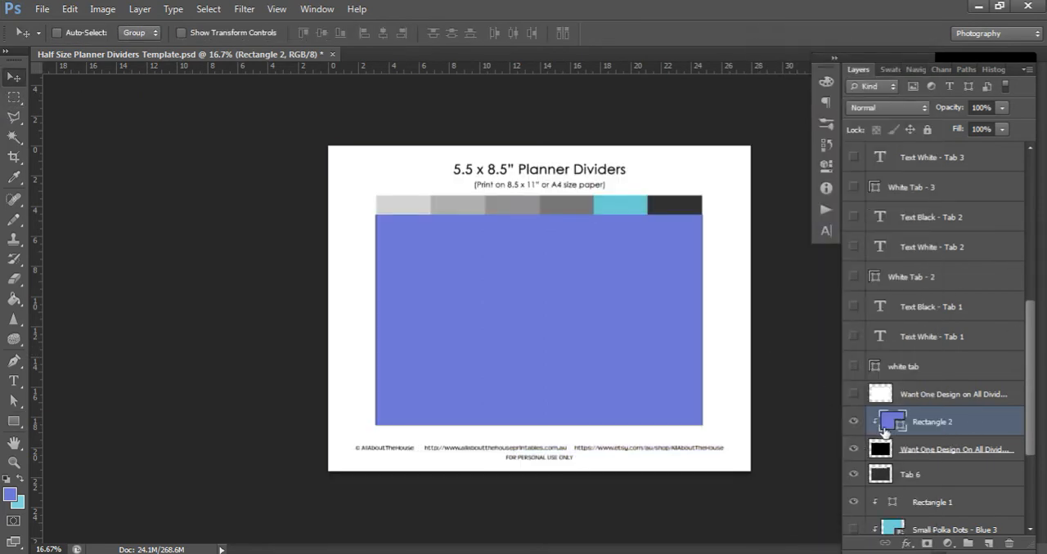
Check the fill color of Rectangle 1 without changing it, and hide the periwinkle Rectangle 2 layer
{"action": "double_click", "coordinate": [893, 506]}
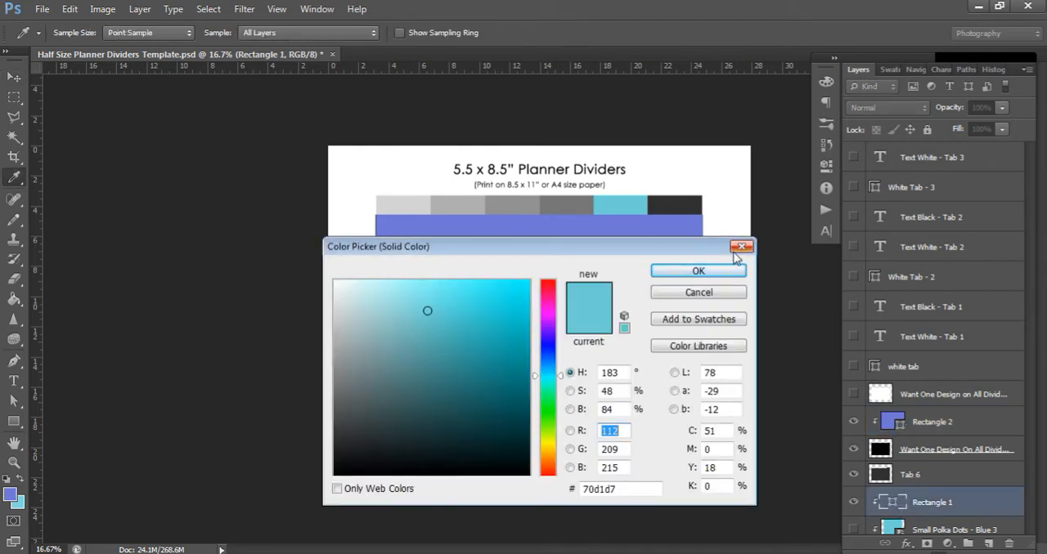
{"action": "left_click", "coordinate": [740, 246]}
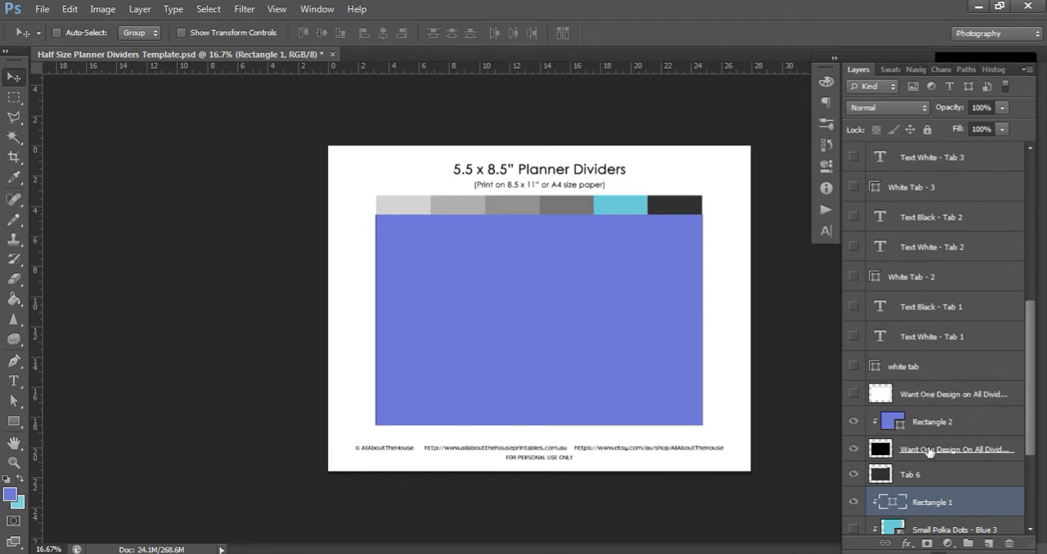
{"action": "scroll", "coordinate": [922, 417], "scroll_direction": "down", "scroll_amount": 1}
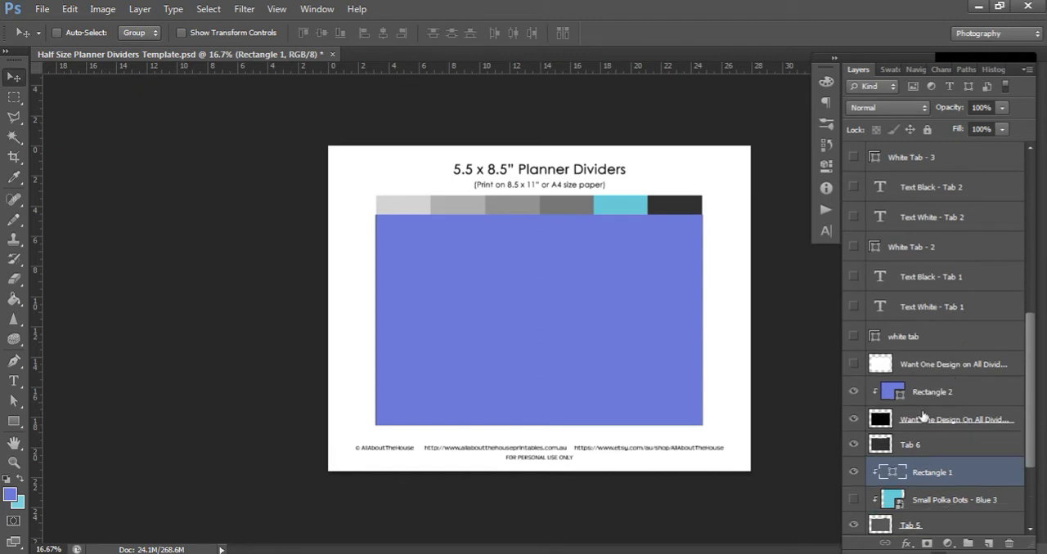
{"action": "left_click", "coordinate": [853, 394]}
{"action": "left_click", "coordinate": [853, 394]}
{"action": "left_click", "coordinate": [853, 395]}
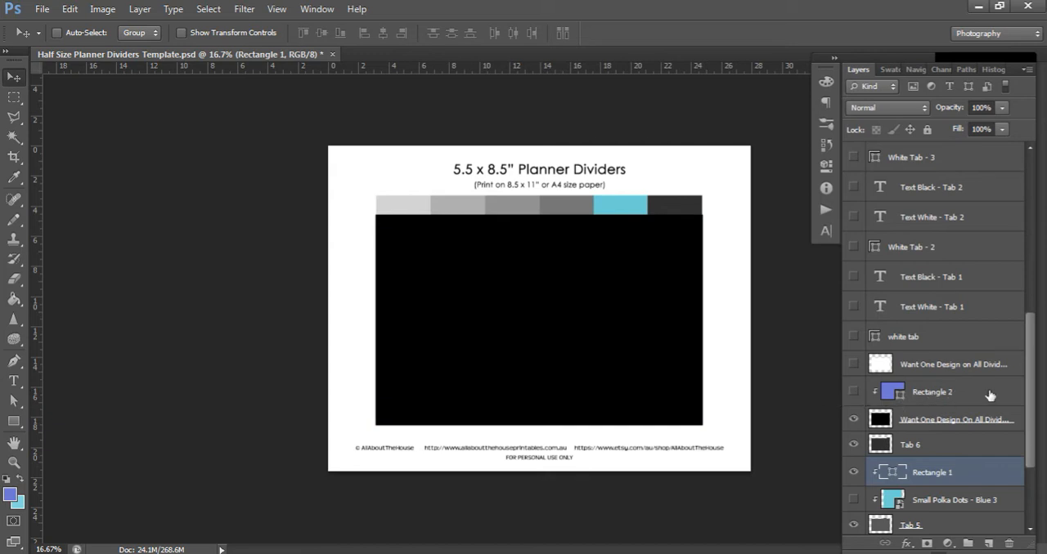
Add a new layer above Rectangle 2 and set the Rectangle tool's fill to a teal swatch
{"action": "key", "text": "ctrl+equal"}
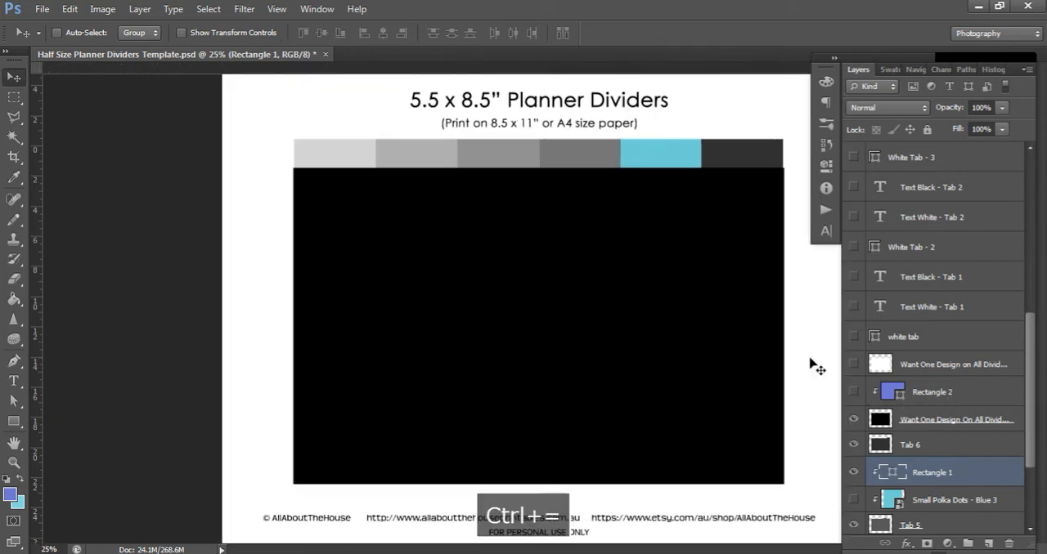
{"action": "left_click", "coordinate": [929, 392]}
{"action": "left_click", "coordinate": [990, 544]}
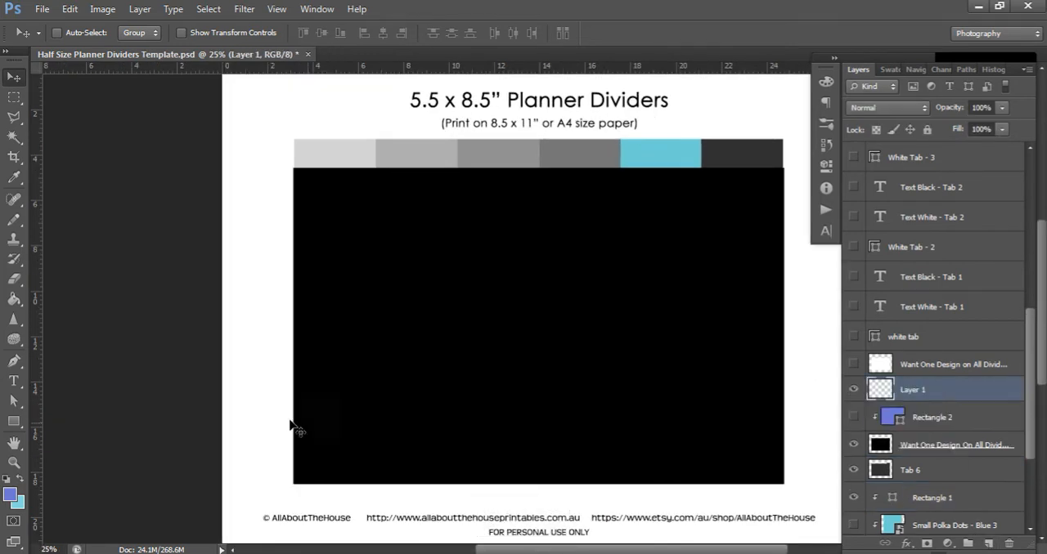
{"action": "left_click", "coordinate": [14, 421]}
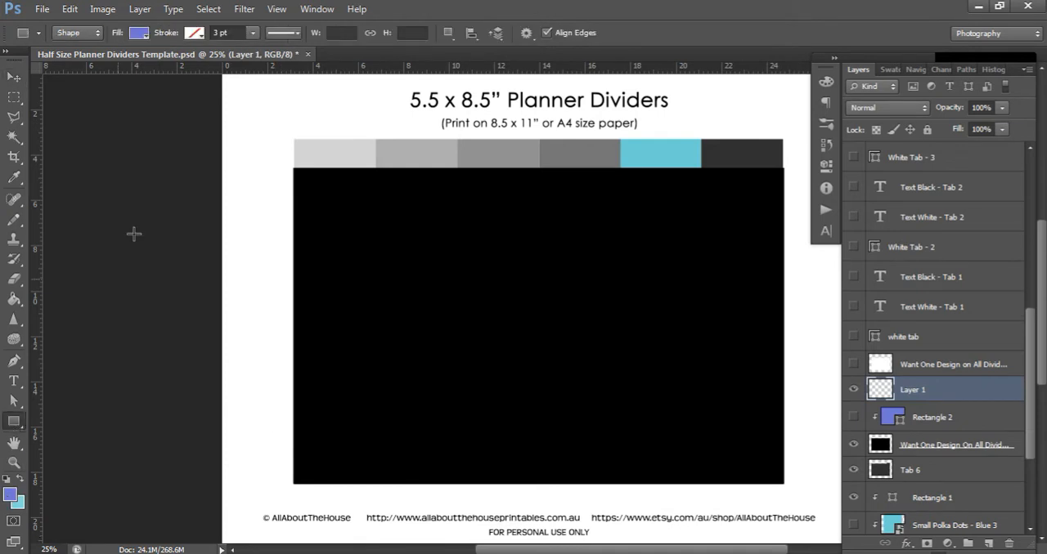
{"action": "left_click", "coordinate": [140, 32]}
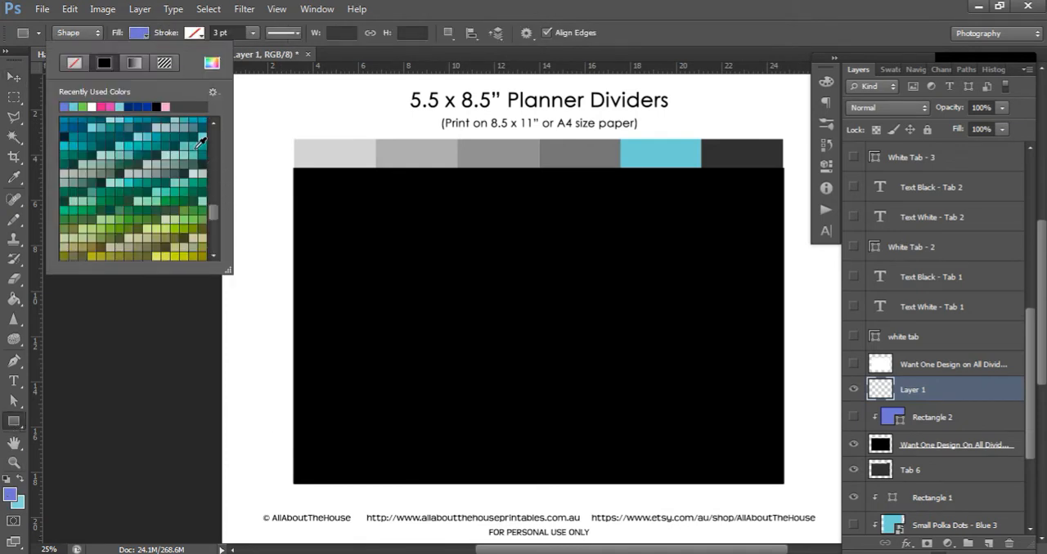
{"action": "left_click", "coordinate": [198, 145]}
{"action": "left_click", "coordinate": [144, 35]}
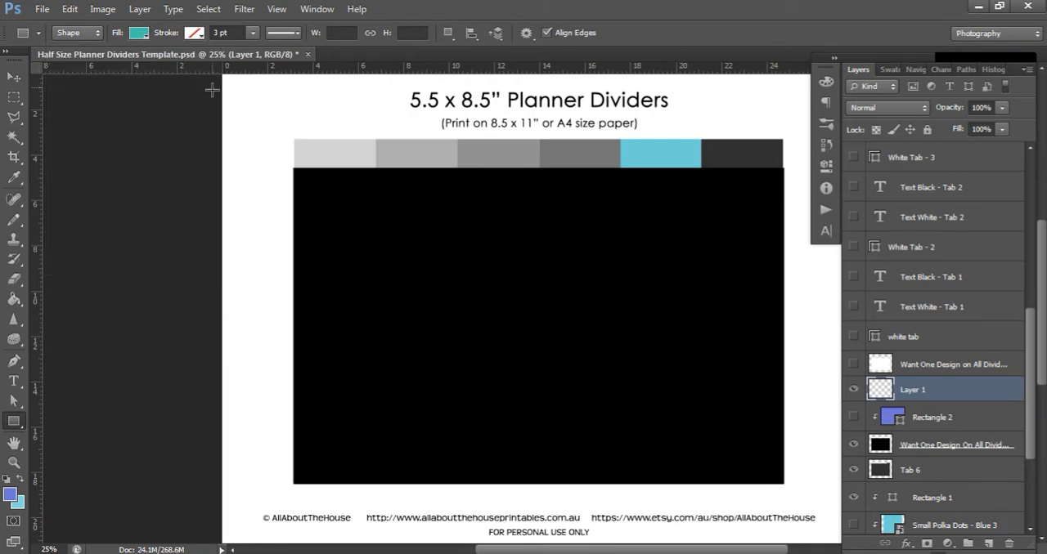
Draw a teal rectangle about 3516 by 2515 px over the page and clip it to the black divider layer
{"action": "left_click_drag", "start_coordinate": [207, 74], "coordinate": [882, 540]}
{"action": "left_click", "coordinate": [14, 76]}
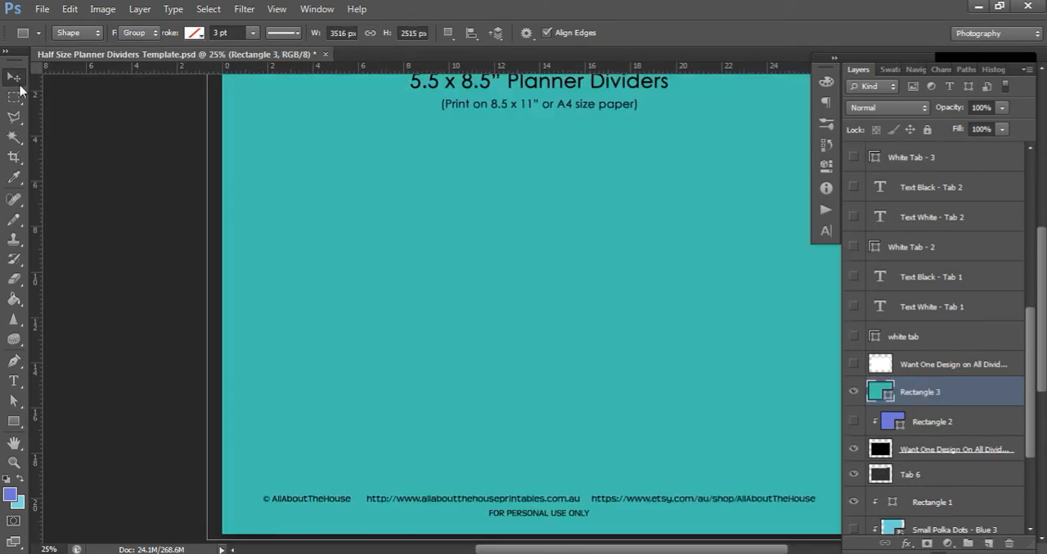
{"action": "right_click", "coordinate": [946, 387]}
{"action": "left_click", "coordinate": [840, 212]}
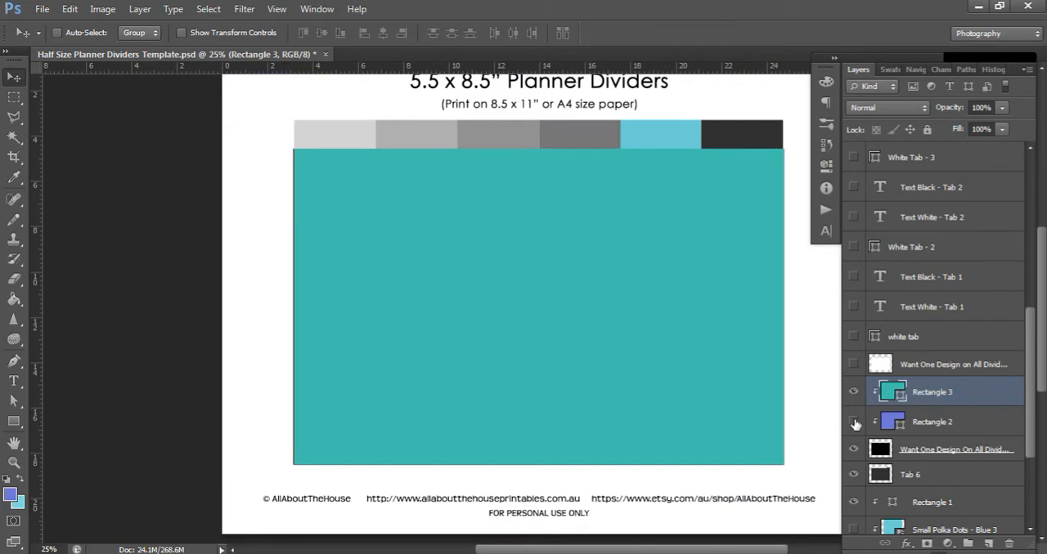
Hide Rectangle 3, Rectangle 2 and the black Want One Design On All Dividers layer, and show Small Polka Dots - Blue 3
{"action": "left_click", "coordinate": [854, 393]}
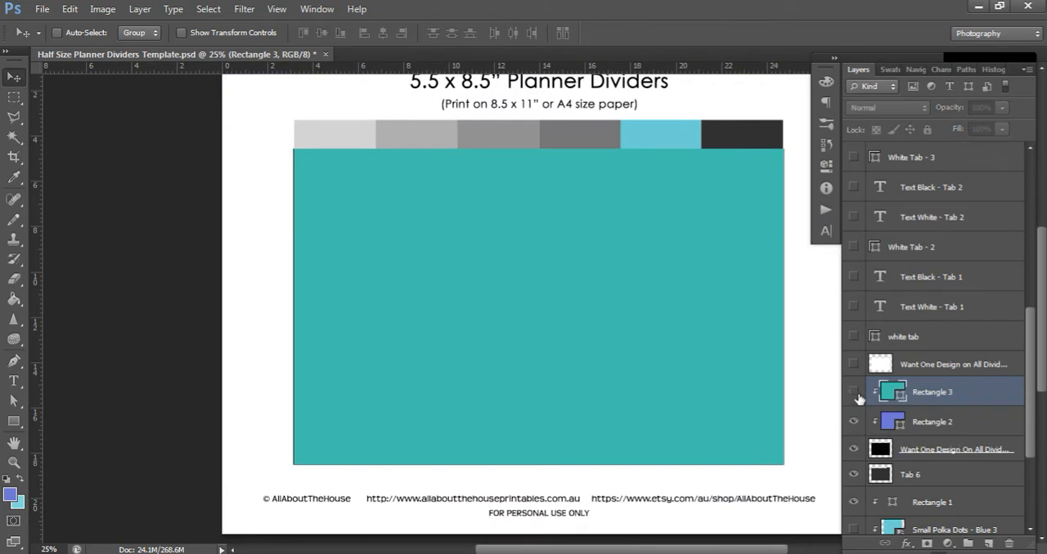
{"action": "left_click", "coordinate": [854, 421]}
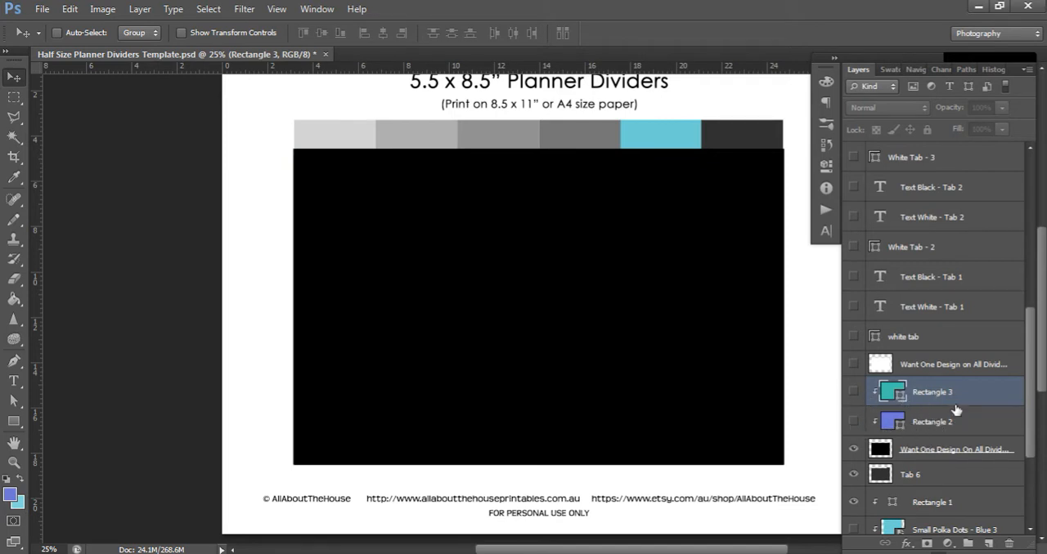
{"action": "scroll", "coordinate": [956, 409], "scroll_direction": "down", "scroll_amount": 2}
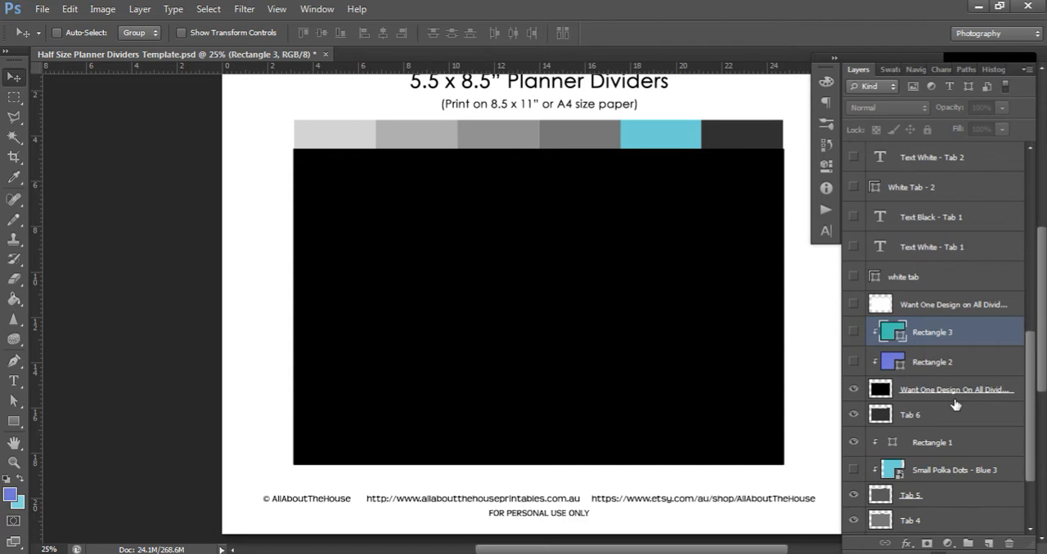
{"action": "scroll", "coordinate": [955, 405], "scroll_direction": "down", "scroll_amount": 1}
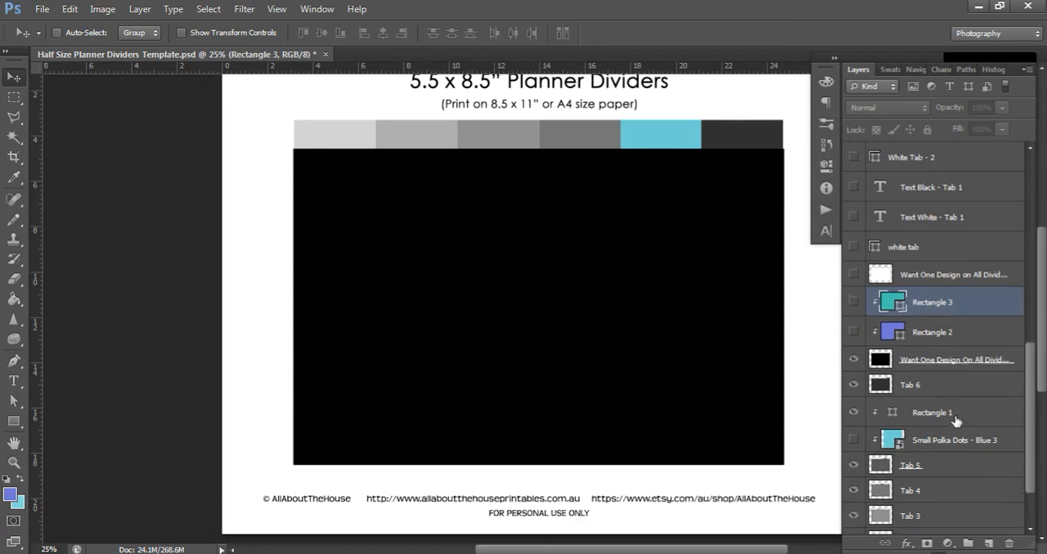
{"action": "left_click", "coordinate": [853, 440]}
{"action": "scroll", "coordinate": [916, 368], "scroll_direction": "up", "scroll_amount": 13}
{"action": "scroll", "coordinate": [915, 368], "scroll_direction": "up", "scroll_amount": 4}
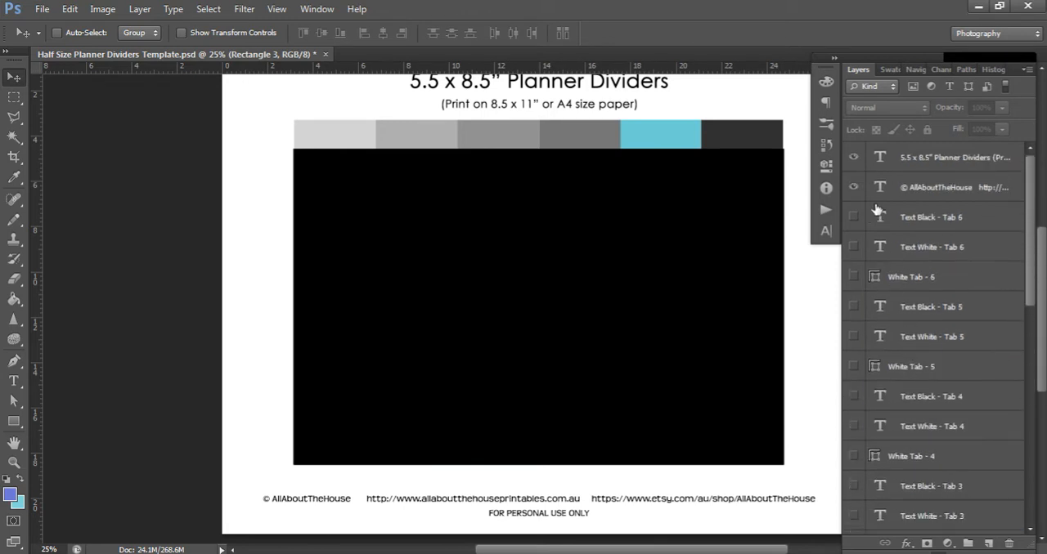
{"action": "scroll", "coordinate": [900, 311], "scroll_direction": "down", "scroll_amount": 16}
{"action": "left_click", "coordinate": [853, 359]}
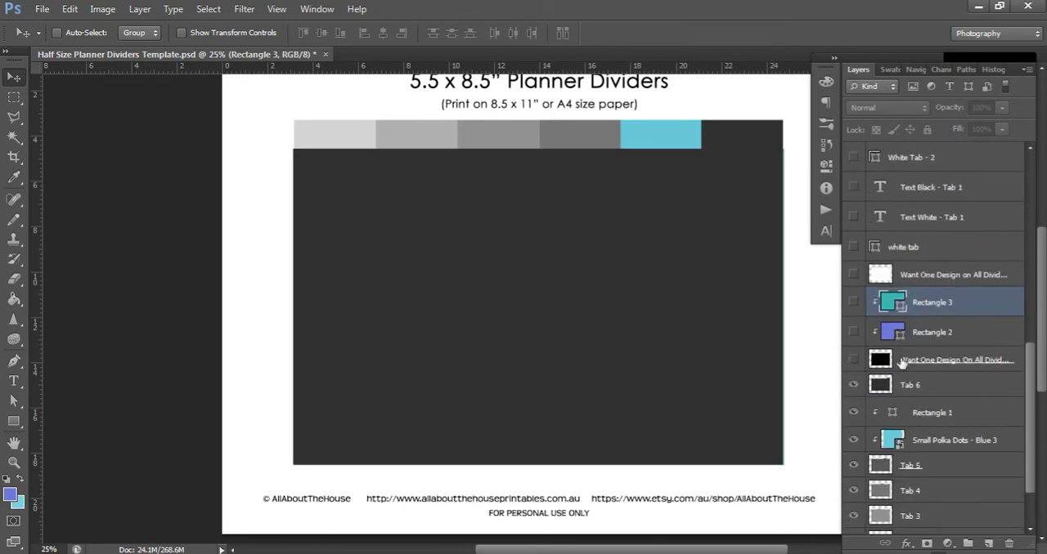
Hide the Tab 1, 2, 3, 5 and 6 layers, leaving only the Tab 4 divider shown
{"action": "scroll", "coordinate": [913, 469], "scroll_direction": "down", "scroll_amount": 2}
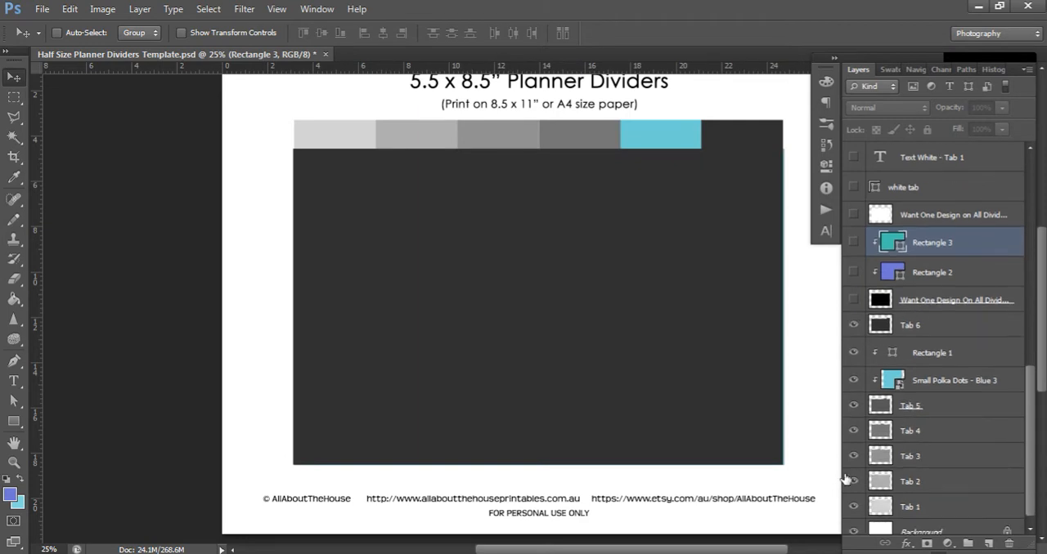
{"action": "left_click", "coordinate": [851, 483]}
{"action": "left_click", "coordinate": [853, 457]}
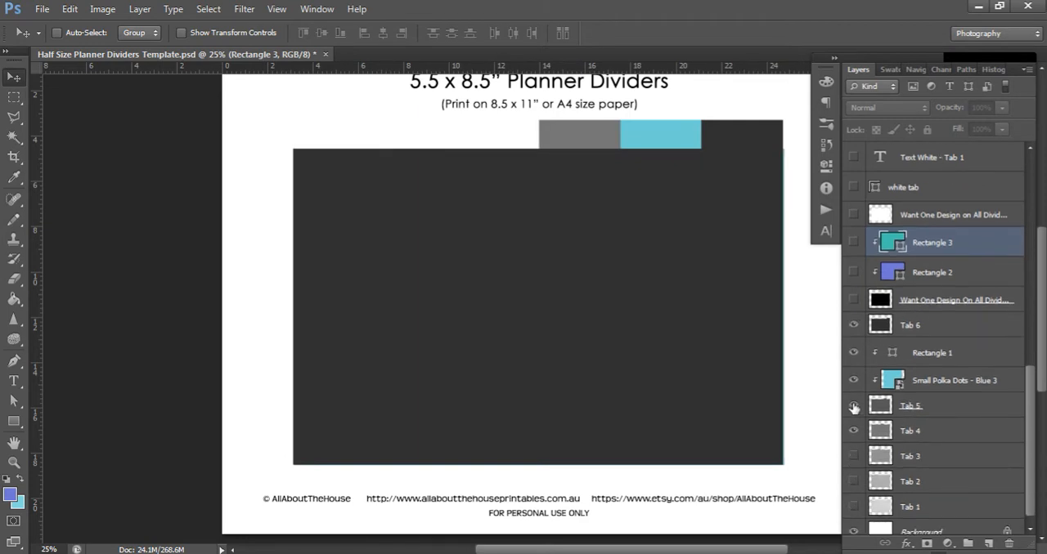
{"action": "left_click", "coordinate": [852, 406]}
{"action": "left_click", "coordinate": [853, 327]}
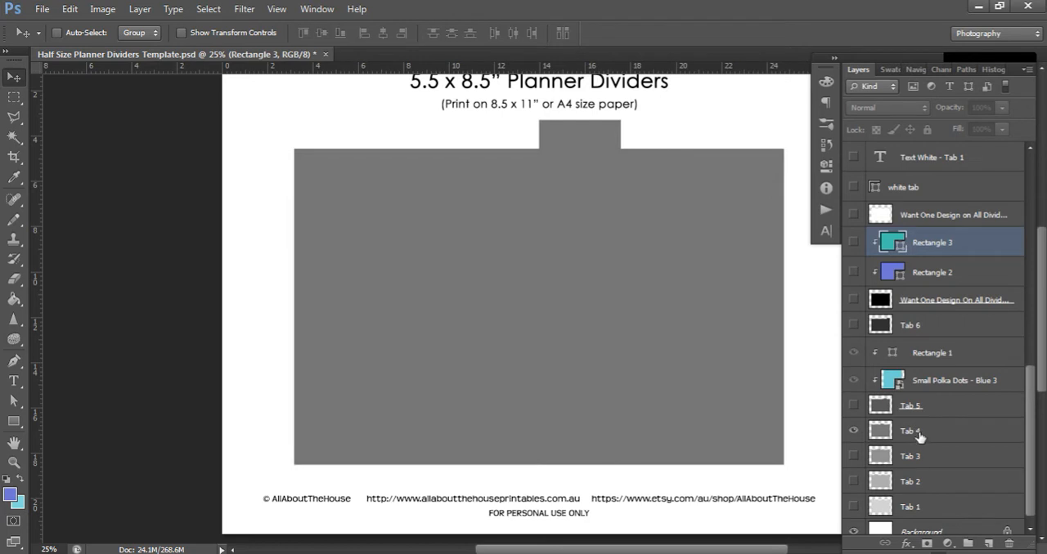
Select the Tab 4 layer, then inspect the Circles and Hearts Overlay 1 - Hearts - White image up close in Windows Photo Viewer
{"action": "left_click", "coordinate": [918, 432]}
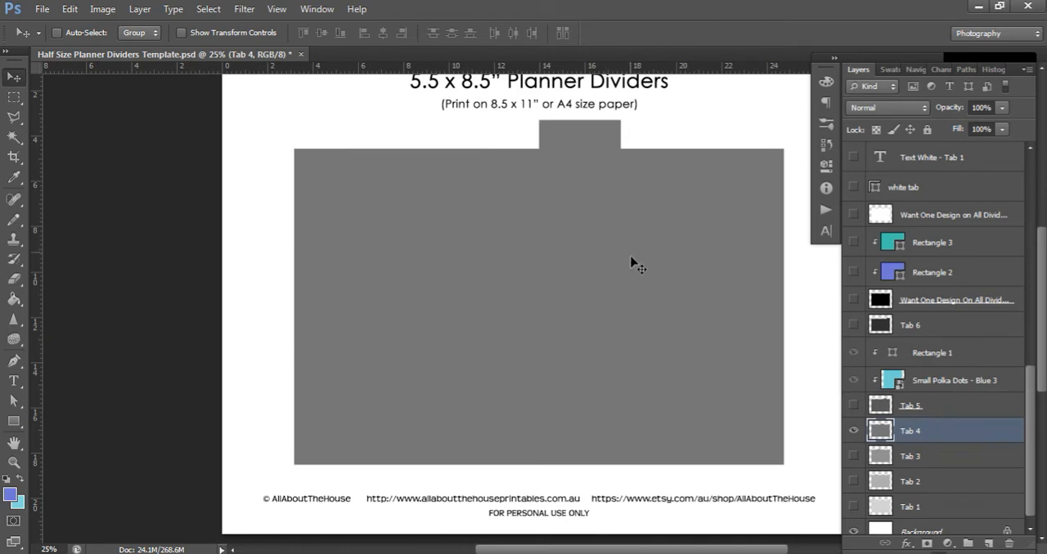
{"action": "key", "text": "alt+Tab"}
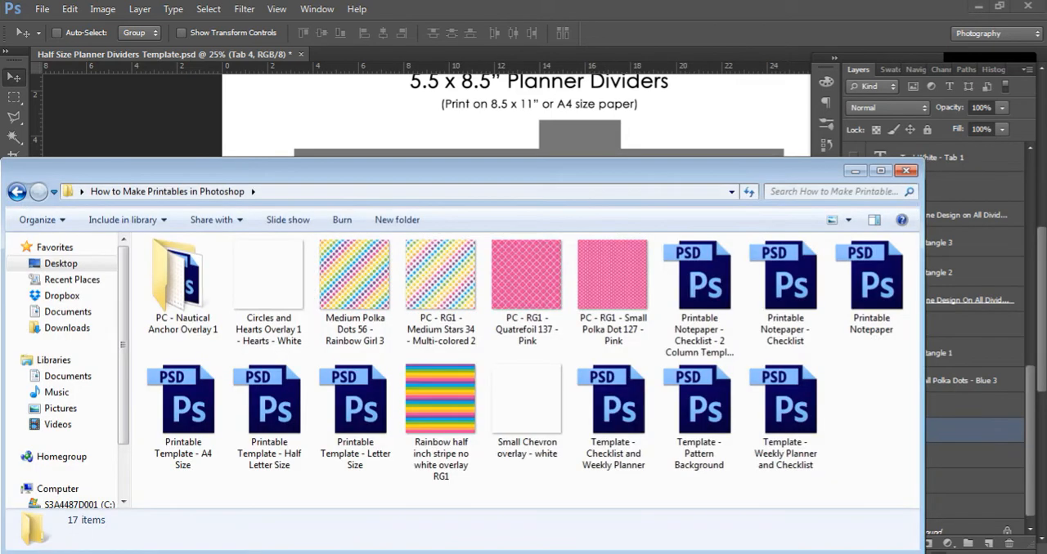
{"action": "left_click", "coordinate": [262, 299]}
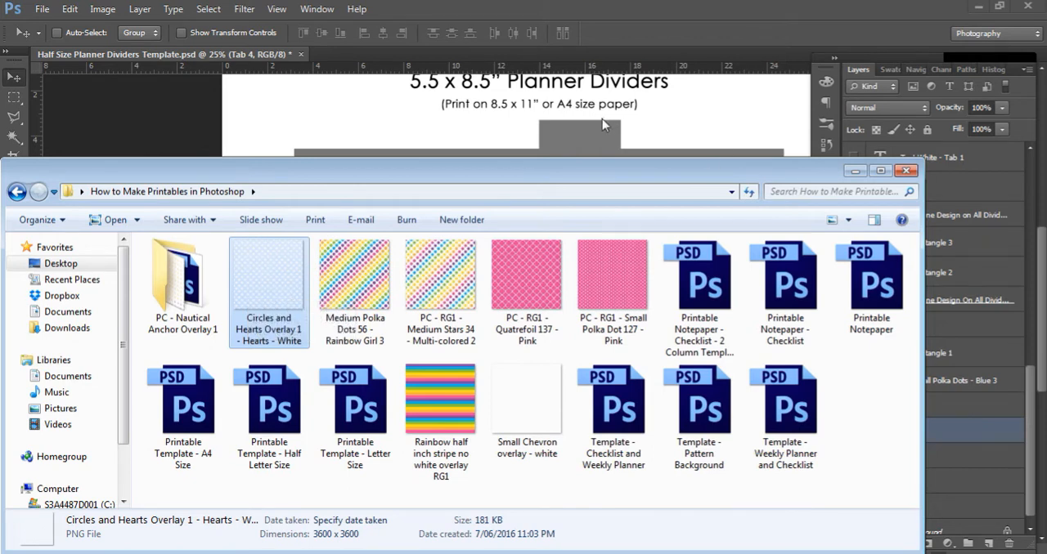
{"action": "double_click", "coordinate": [269, 290]}
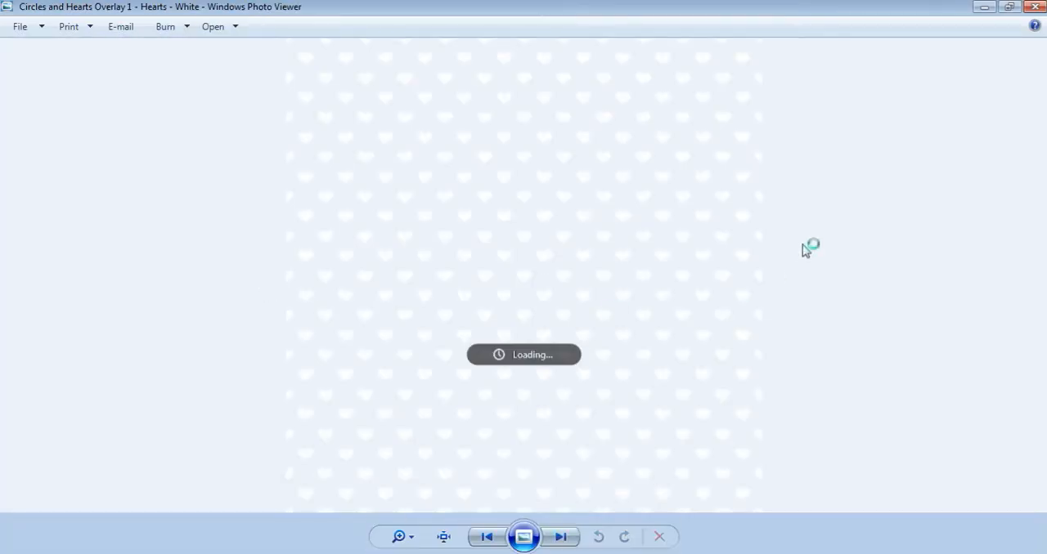
{"action": "scroll", "coordinate": [571, 264], "scroll_direction": "up", "scroll_amount": 5}
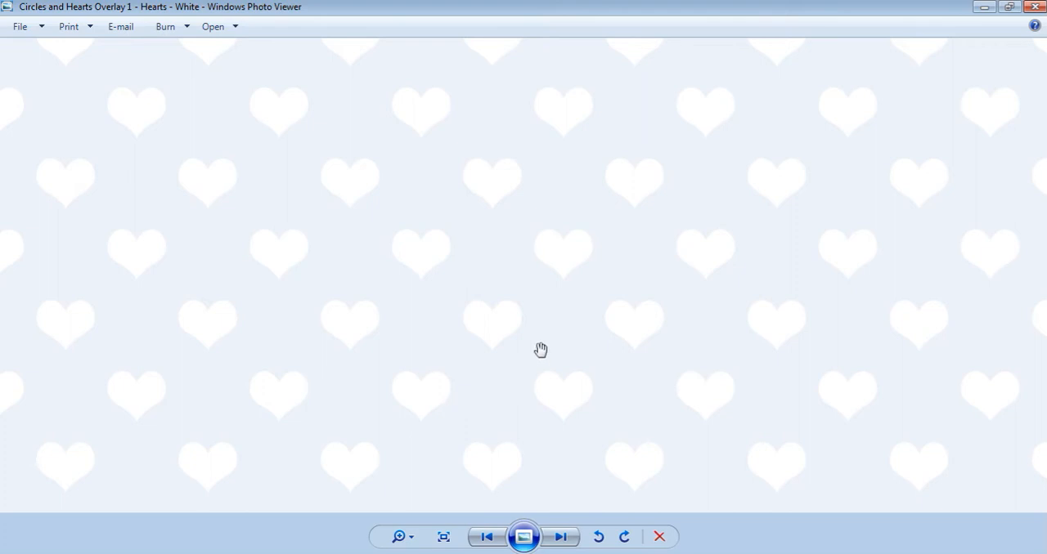
{"action": "scroll", "coordinate": [491, 323], "scroll_direction": "down", "scroll_amount": 5}
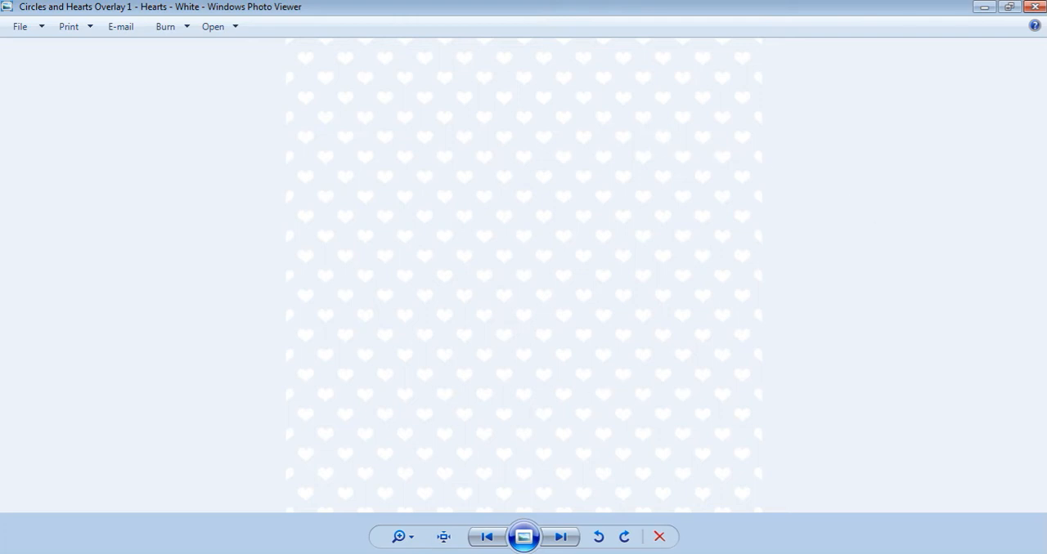
{"action": "key", "text": "space"}
{"action": "left_click", "coordinate": [1034, 7]}
{"action": "key", "text": "space"}
Preview the PC - RG1 - Small Polka Dot 127 - Pink image from the How to Make Printables in Photoshop folder
{"action": "key", "text": "ctrl+minus"}
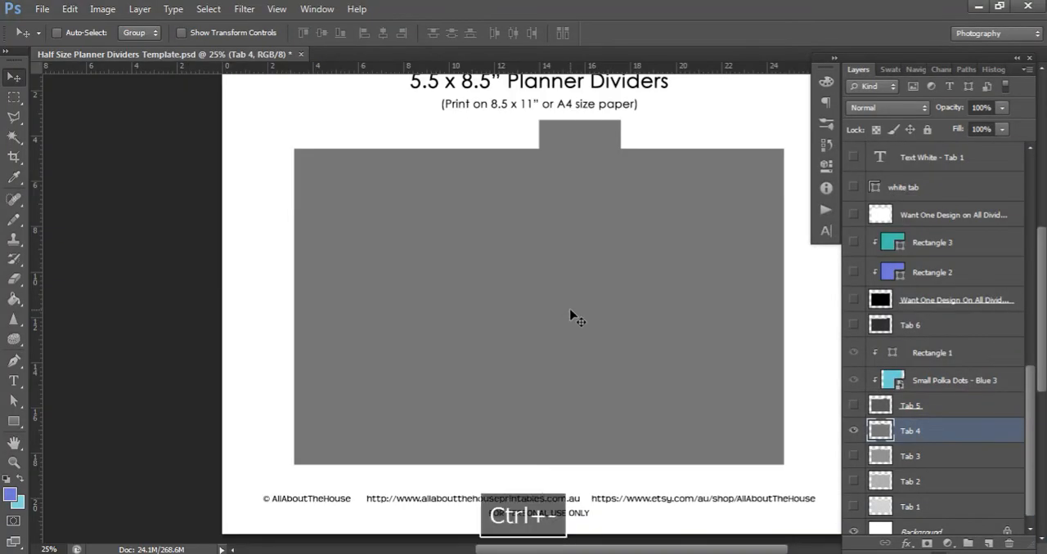
{"action": "key", "text": "ctrl+minus"}
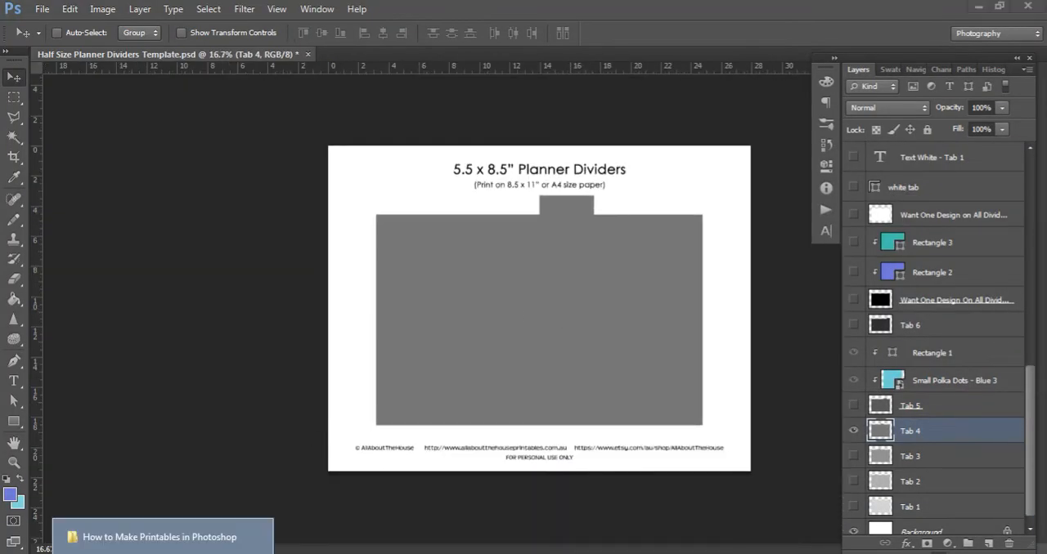
{"action": "left_click", "coordinate": [161, 538]}
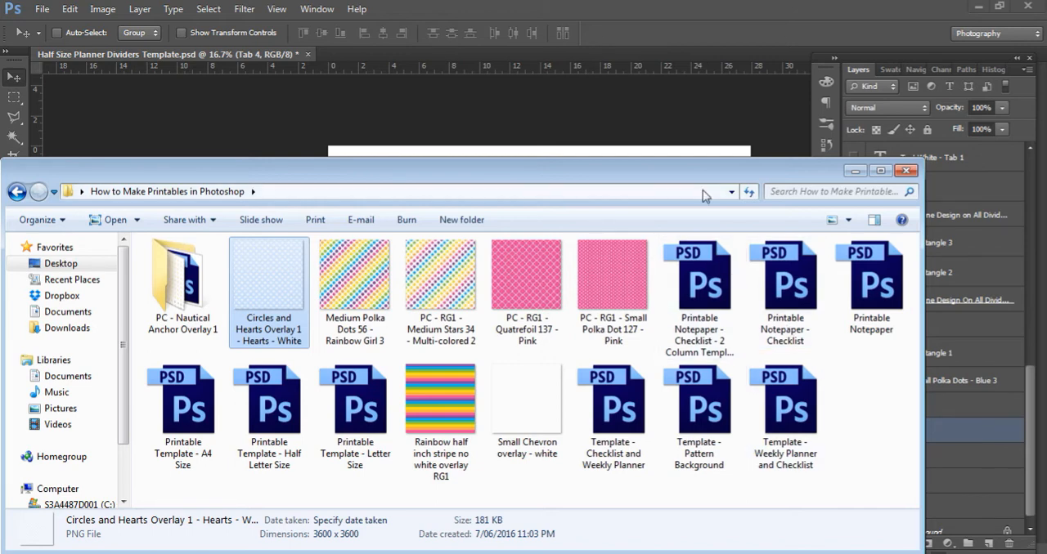
{"action": "left_click_drag", "start_coordinate": [701, 176], "coordinate": [250, 222]}
{"action": "left_click", "coordinate": [179, 332]}
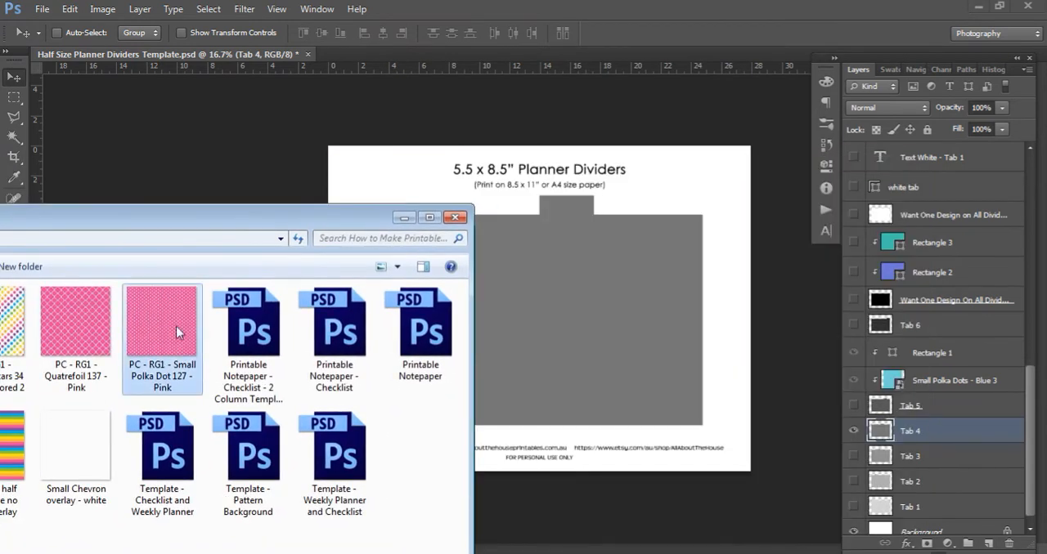
{"action": "double_click", "coordinate": [179, 332]}
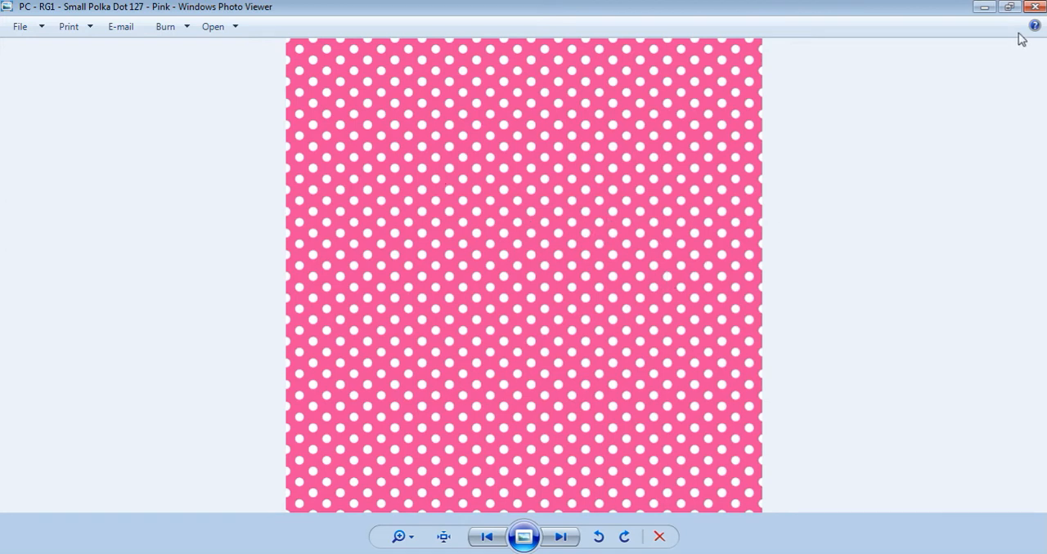
{"action": "left_click", "coordinate": [1035, 7]}
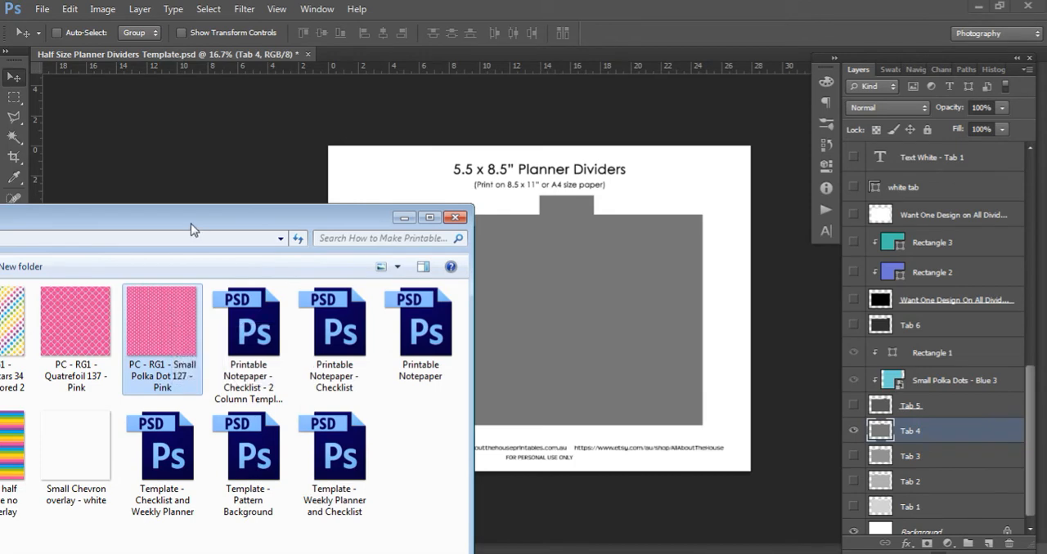
Place PC - RG1 - Small Polka Dot 127 - Pink above the Tab 4 layer and clip it to the Tab 4 divider
{"action": "left_click_drag", "start_coordinate": [191, 225], "coordinate": [408, 195]}
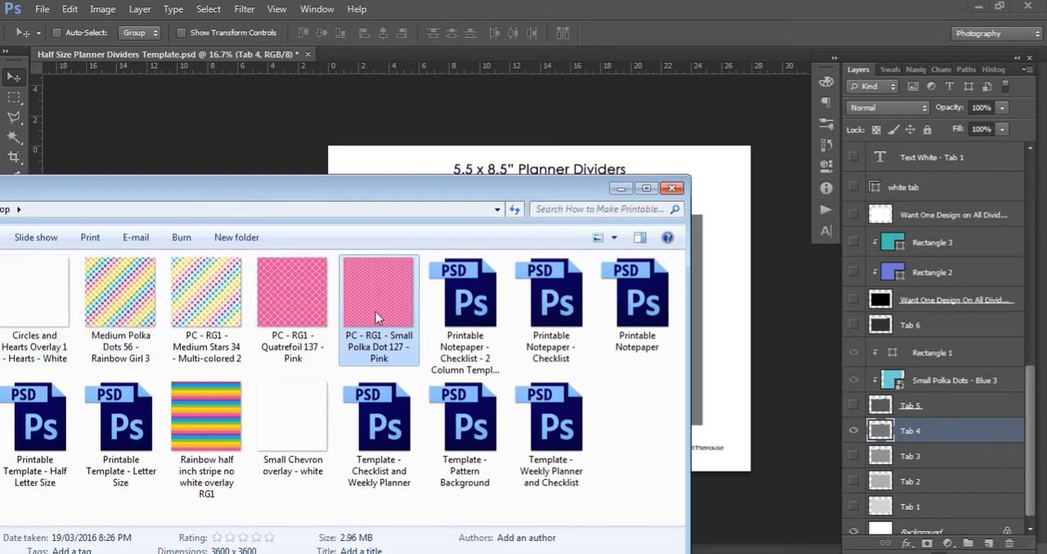
{"action": "left_click", "coordinate": [781, 408]}
{"action": "key", "text": "space"}
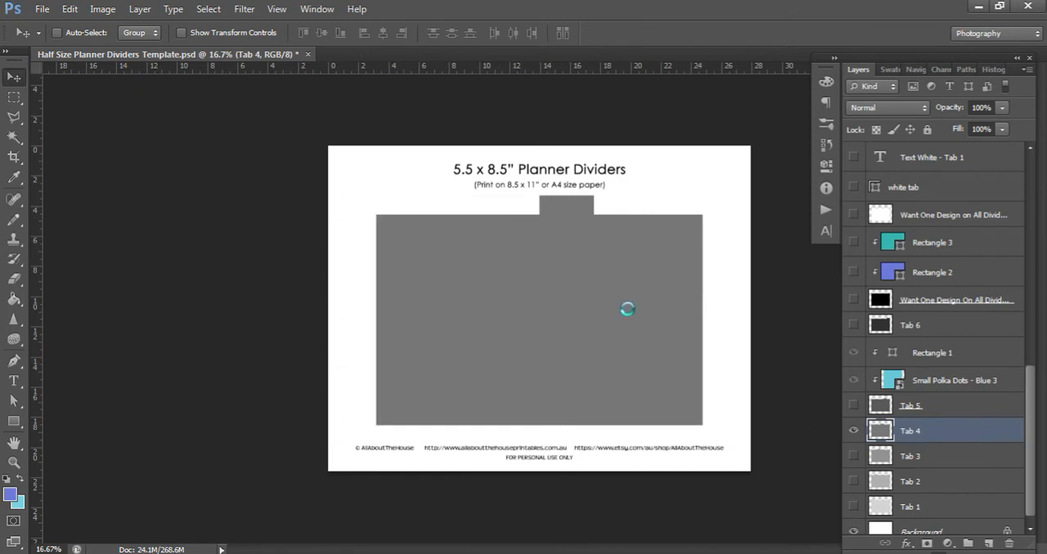
{"action": "key", "text": "Return"}
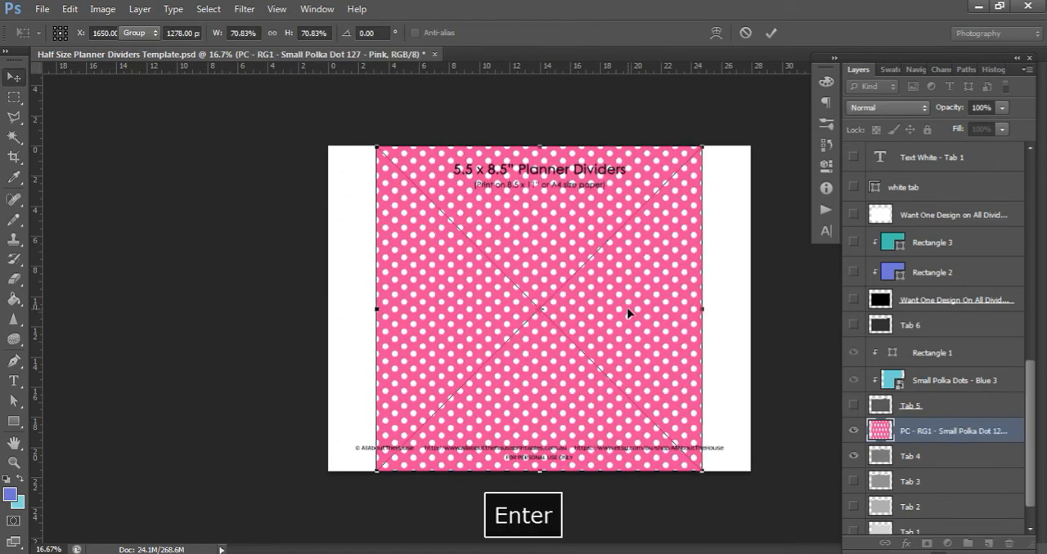
{"action": "right_click", "coordinate": [864, 429]}
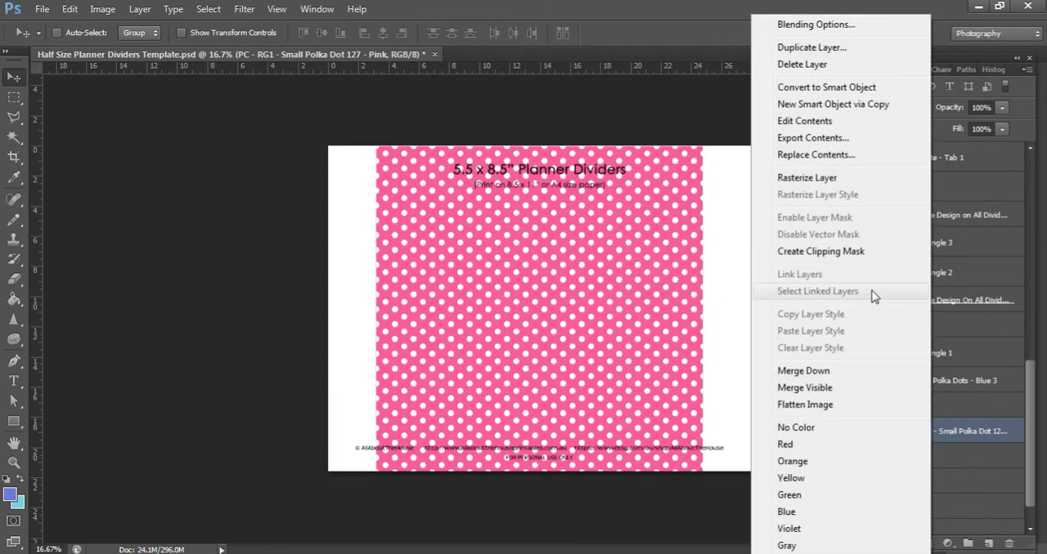
{"action": "left_click", "coordinate": [821, 251]}
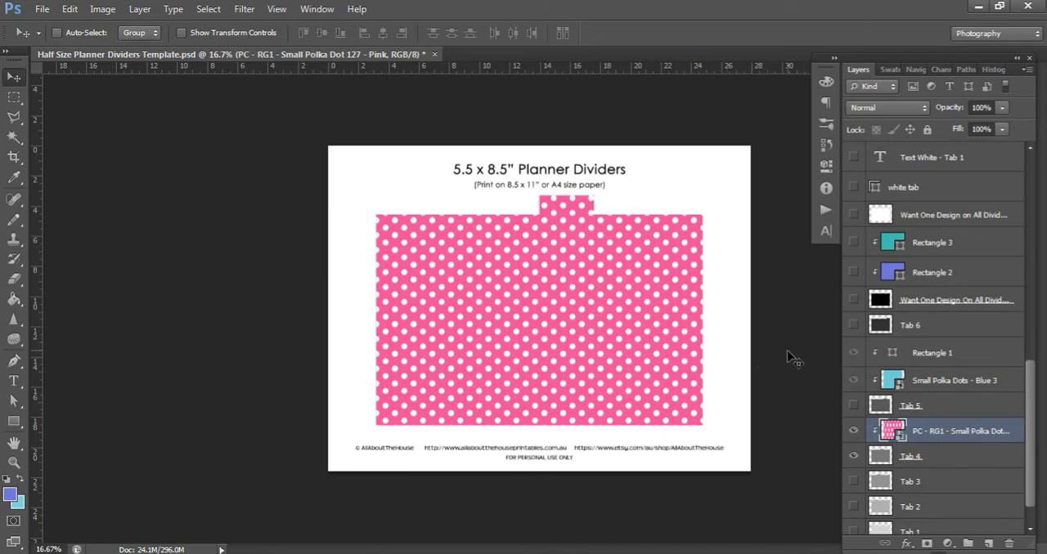
Scale the pink polka dot pattern proportionally to about 90.75% so it spans the page width
{"action": "key", "text": "ctrl+t"}
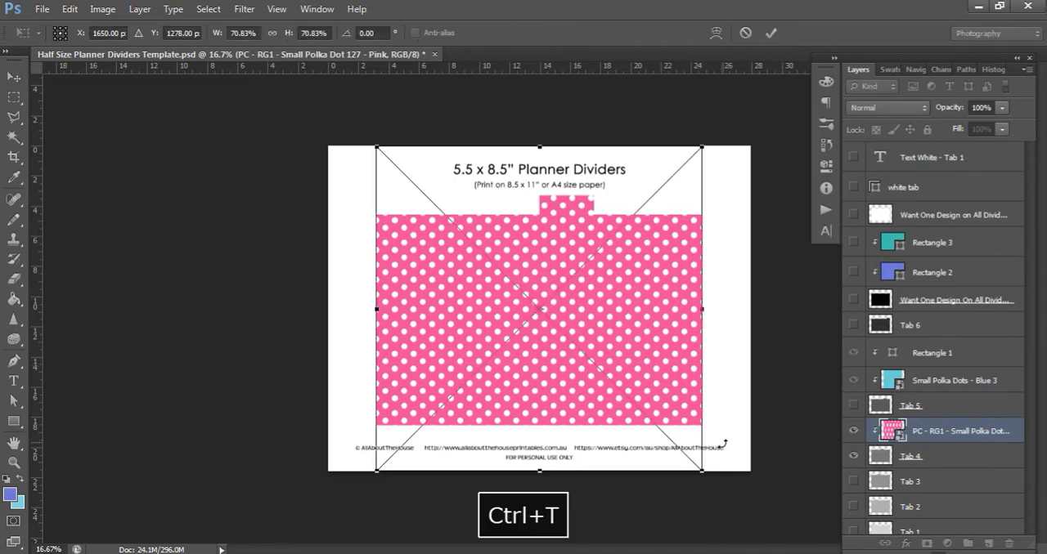
{"action": "left_click_drag", "start_coordinate": [705, 474], "coordinate": [748, 517]}
{"action": "left_click_drag", "start_coordinate": [379, 149], "coordinate": [330, 100]}
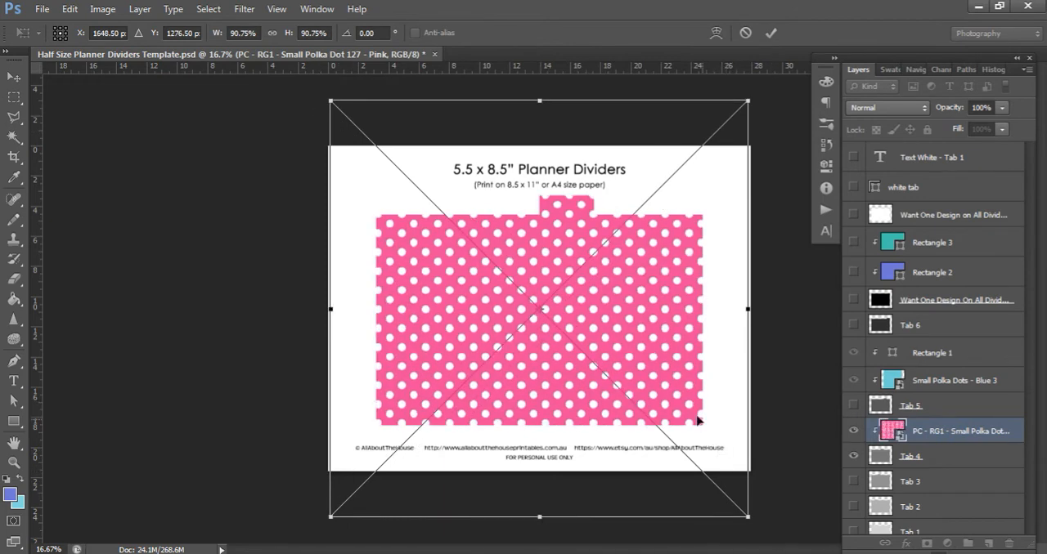
{"action": "key", "text": "Return"}
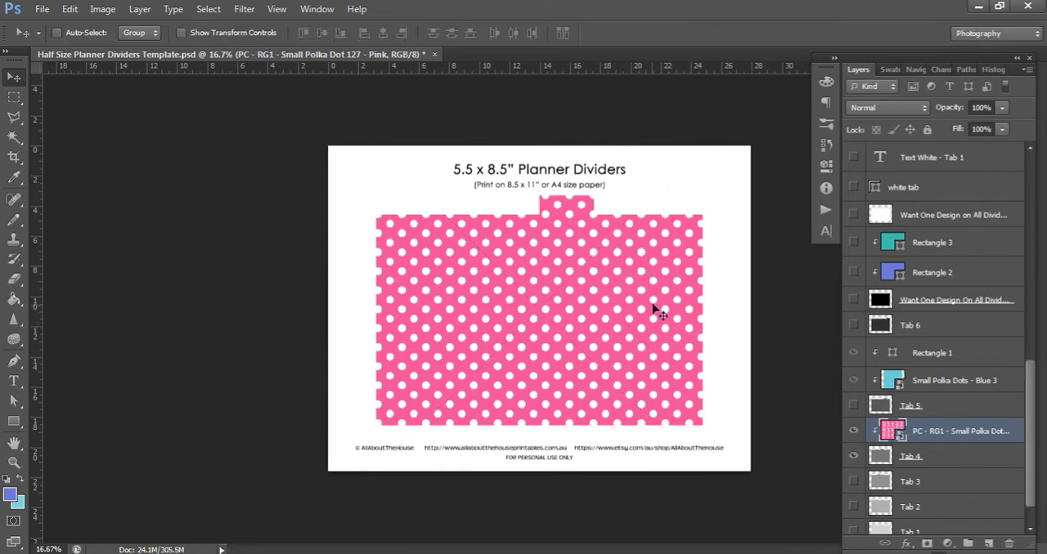
{"action": "left_click", "coordinate": [15, 98]}
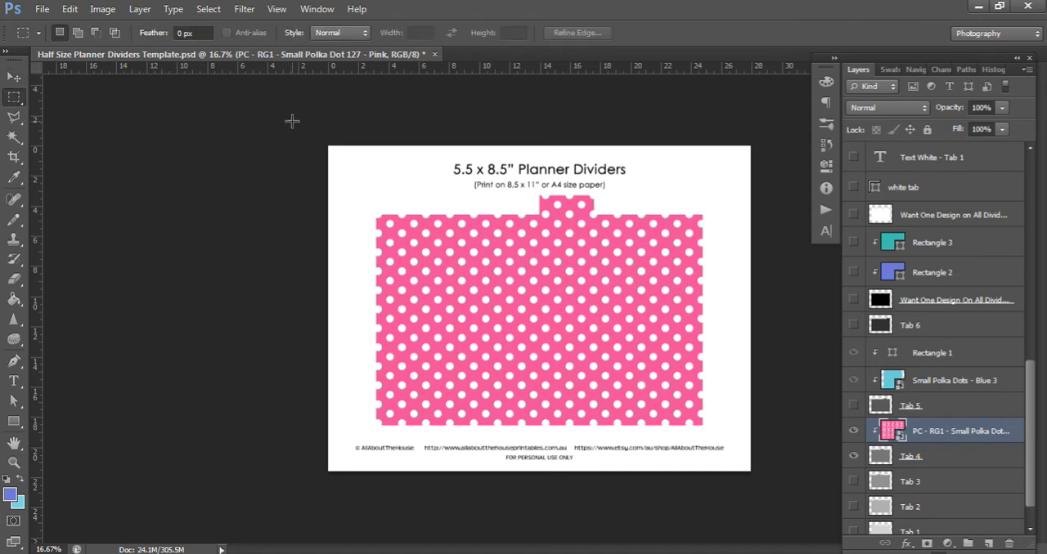
{"action": "left_click_drag", "start_coordinate": [329, 134], "coordinate": [789, 503]}
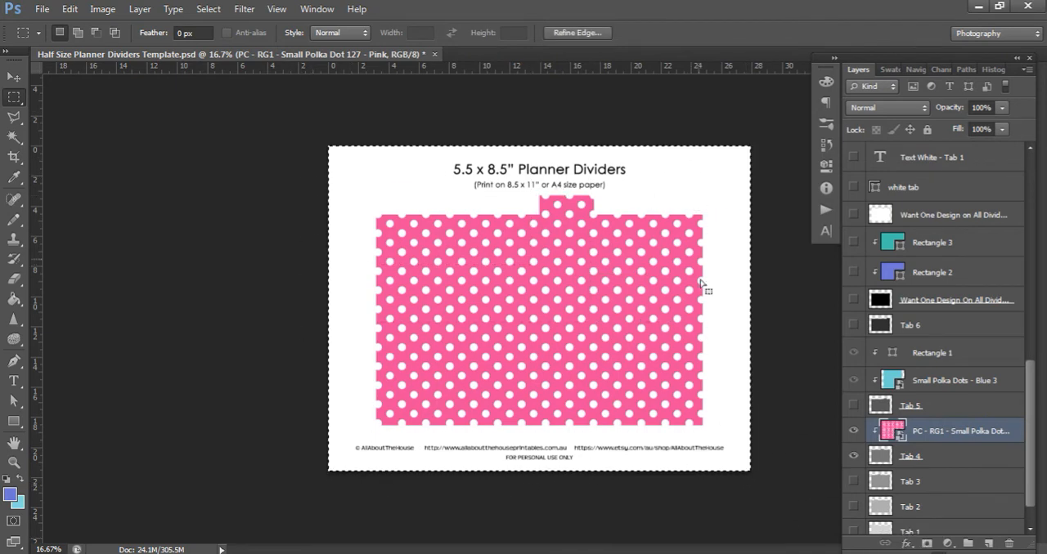
{"action": "left_click", "coordinate": [14, 77]}
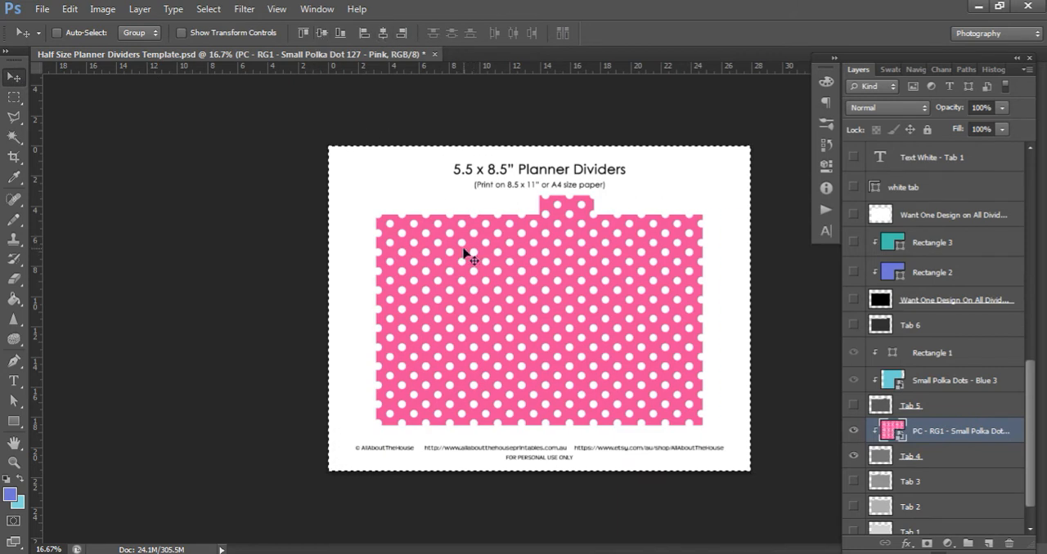
{"action": "key", "text": "ctrl+d"}
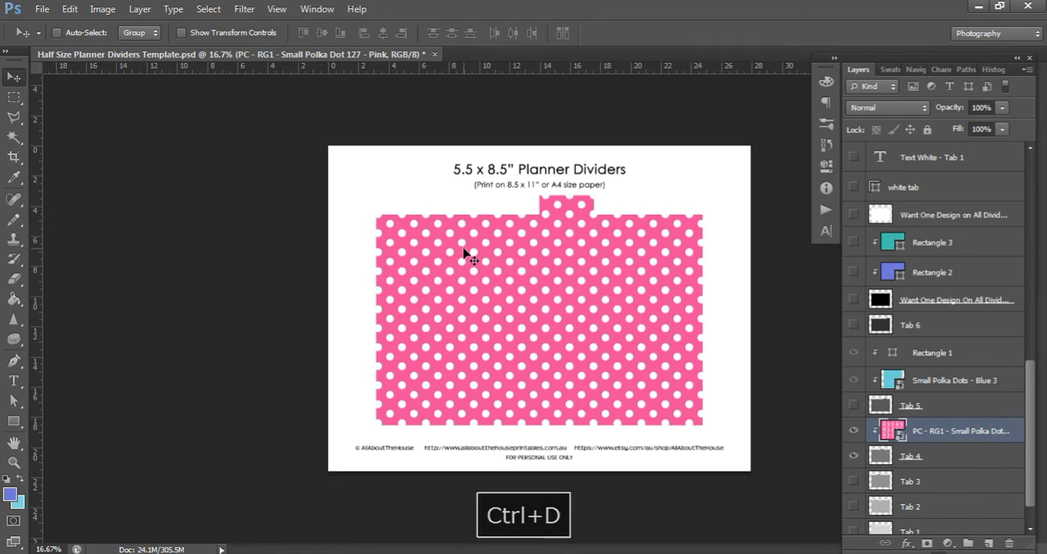
Nudge the pink polka dot pattern in small increments to adjust where the dots fall on the Tab 4 divider
{"action": "key", "text": "Down"}
{"action": "key", "text": "Left"}
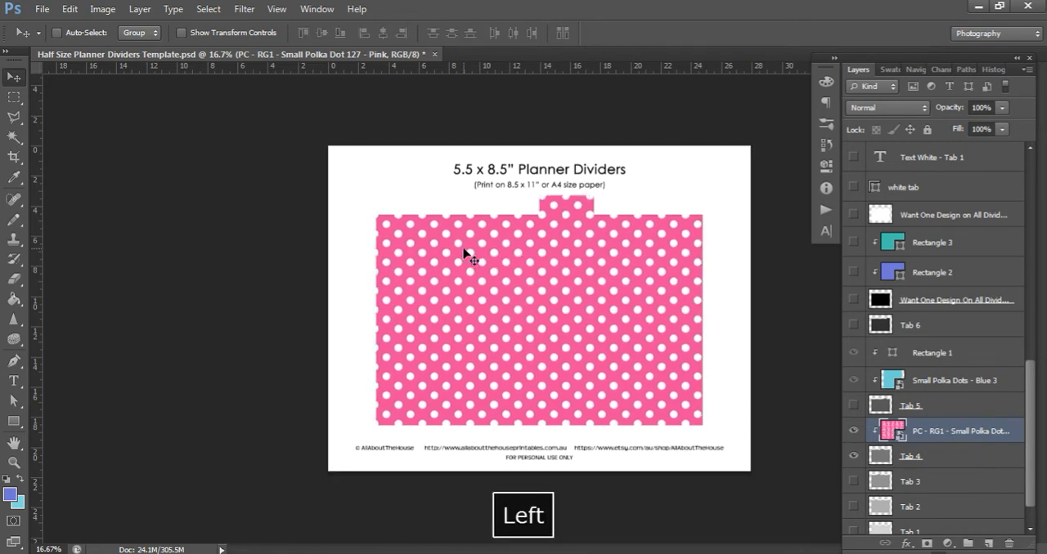
{"action": "key", "text": "Down"}
{"action": "key", "text": "Right"}
{"action": "key", "text": "Up"}
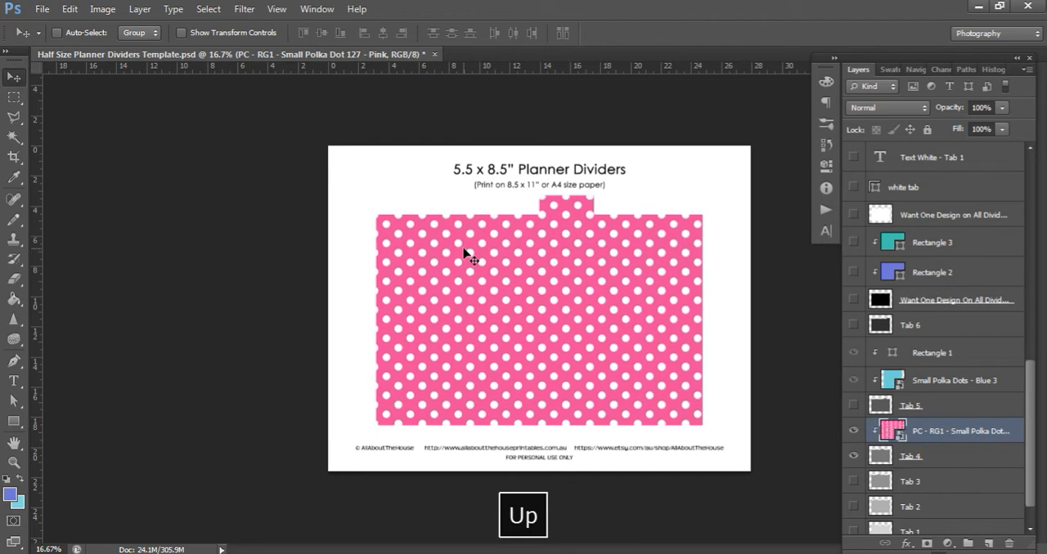
{"action": "key", "text": "Right"}
{"action": "key", "text": "Right"}
{"action": "key", "text": "Right"}
{"action": "key", "text": "Right"}
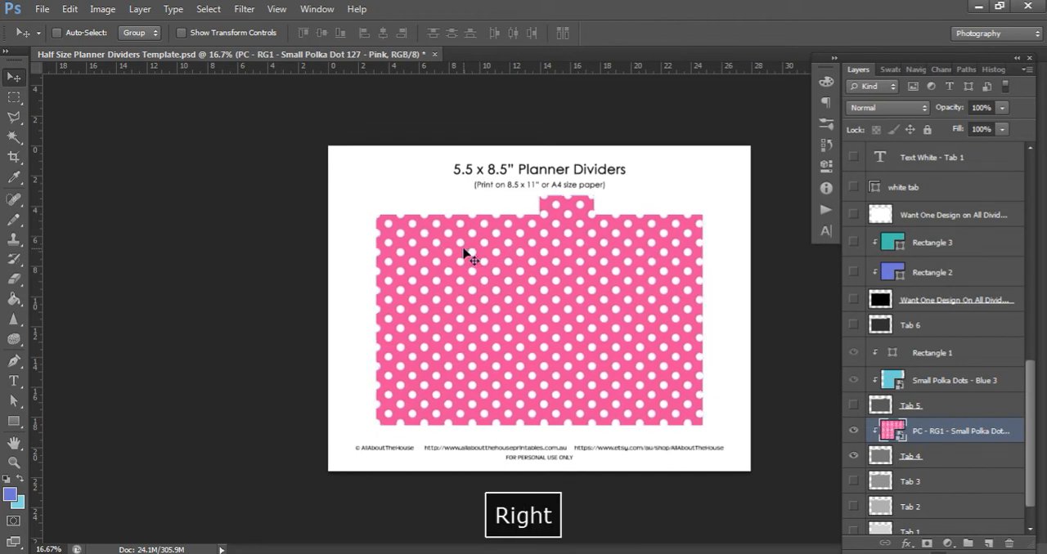
Try scaling the pink polka dot pattern down proportionally to about 86.33%, and undo the resize
{"action": "key", "text": "ctrl+t"}
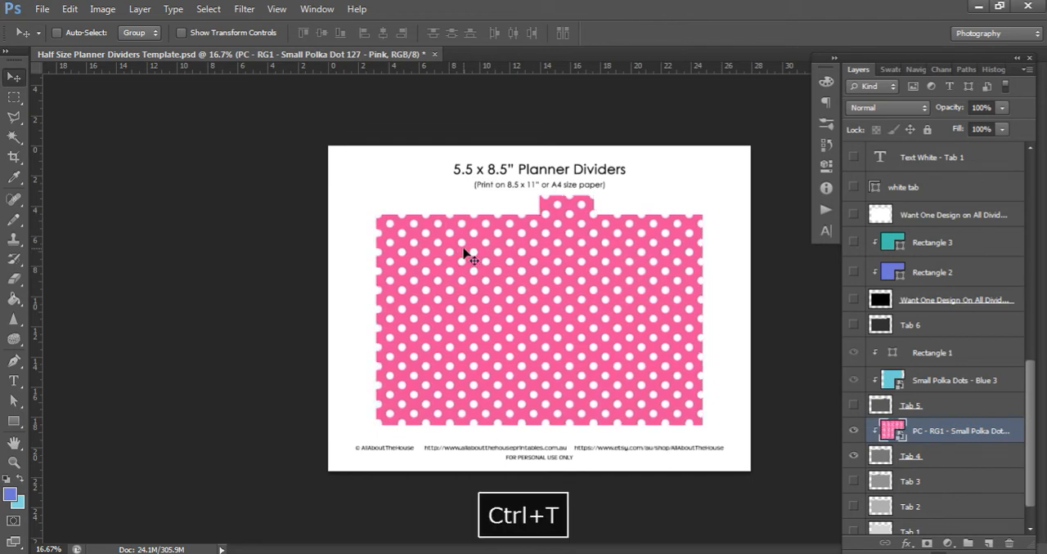
{"action": "left_click_drag", "start_coordinate": [746, 517], "coordinate": [728, 495]}
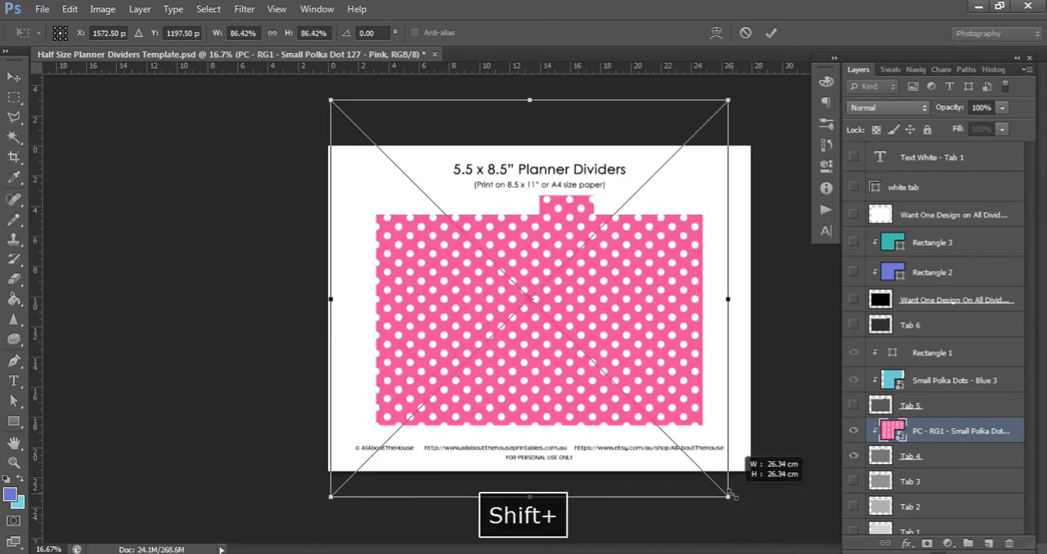
{"action": "key", "text": "Return"}
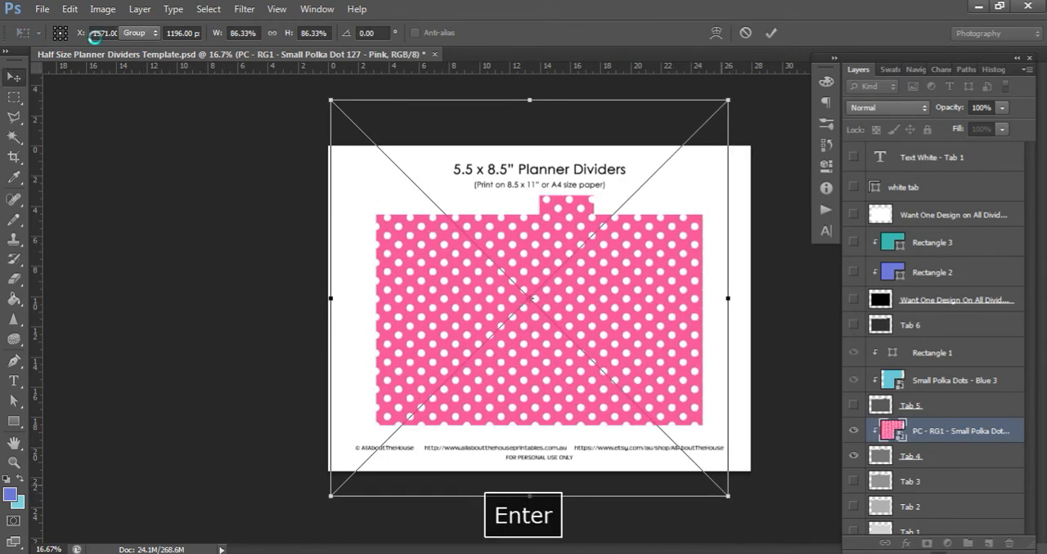
{"action": "left_click", "coordinate": [72, 10]}
{"action": "left_click", "coordinate": [91, 40]}
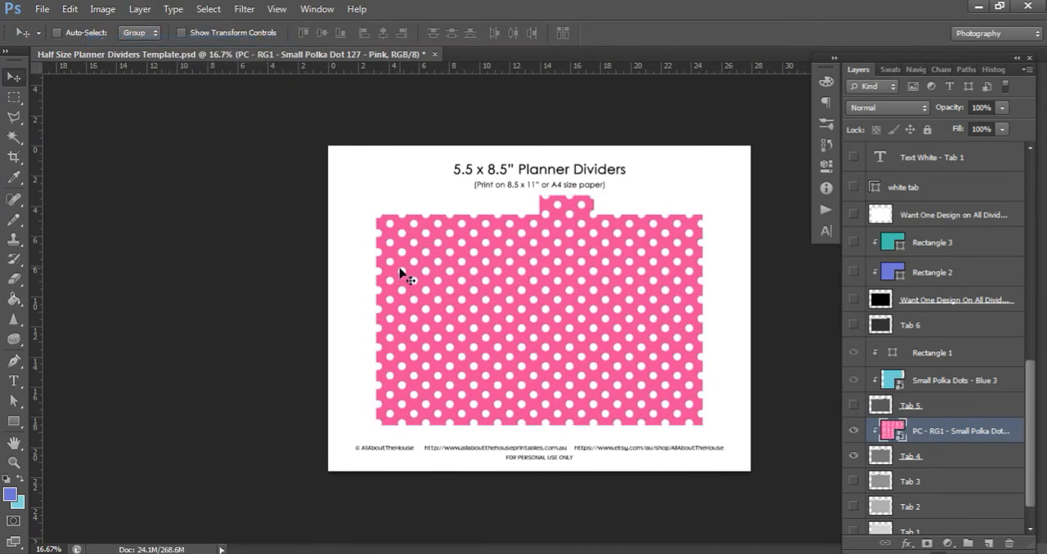
Hide the pink polka dot layer, then place Circles and Hearts Overlay 1 - Hearts - White above it and clip it to Tab 4
{"action": "left_click", "coordinate": [853, 430]}
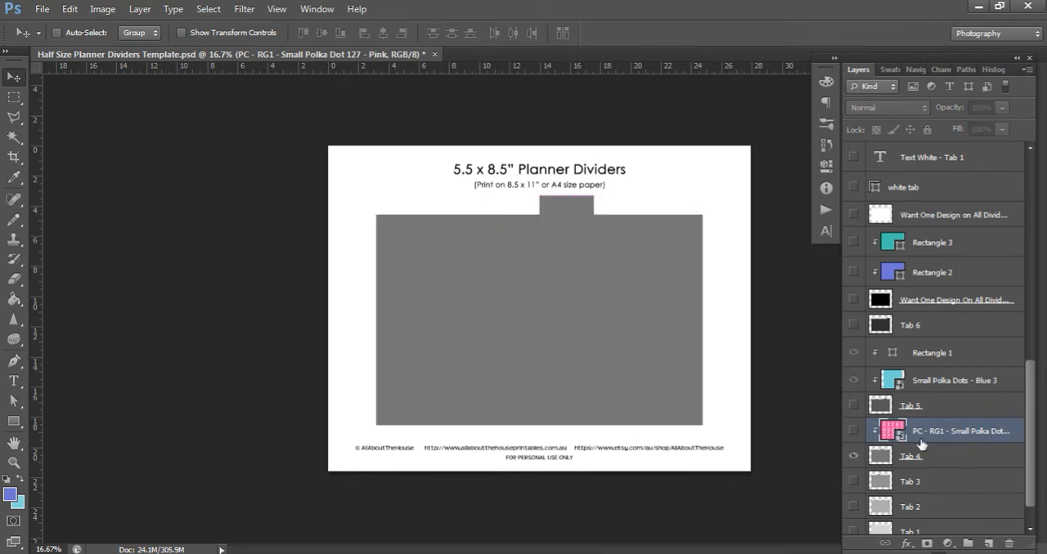
{"action": "key", "text": "alt+Tab"}
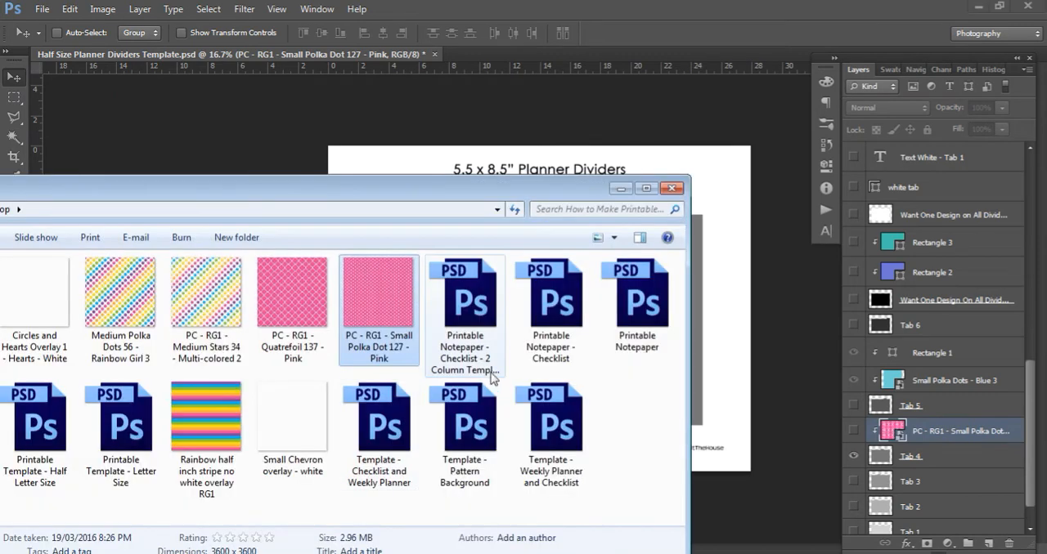
{"action": "left_click", "coordinate": [47, 309]}
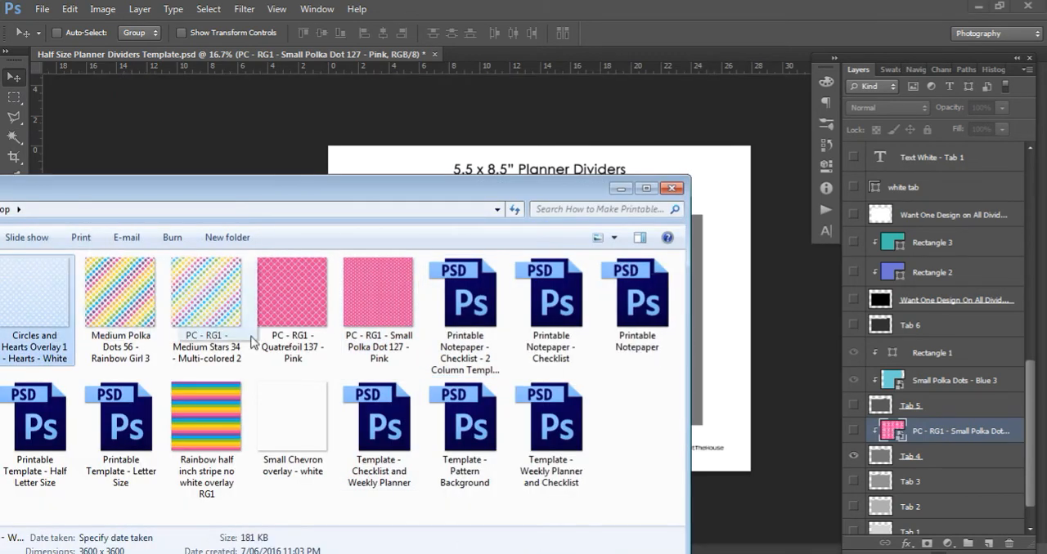
{"action": "left_click_drag", "start_coordinate": [251, 342], "coordinate": [710, 387]}
{"action": "key", "text": "space"}
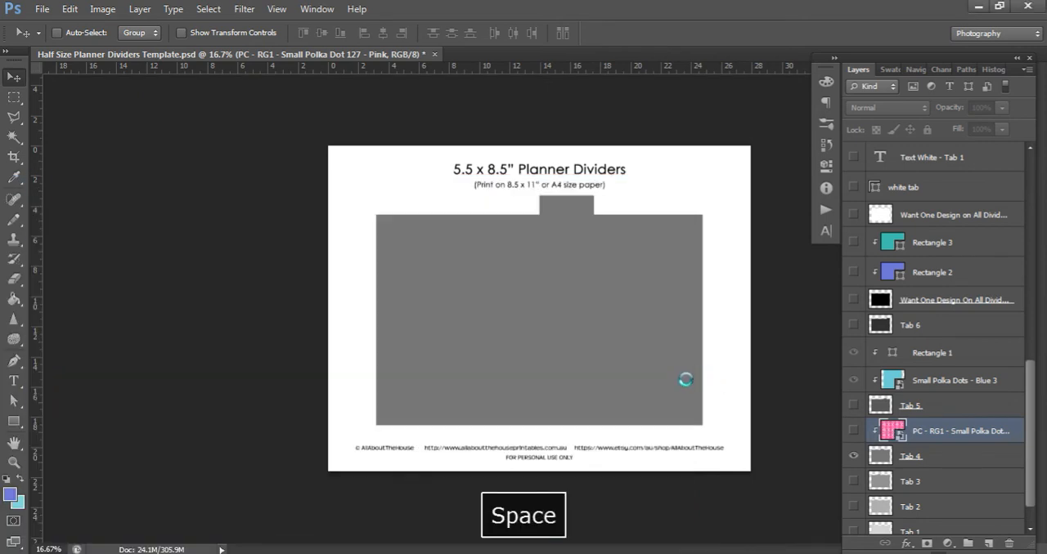
{"action": "key", "text": "Return"}
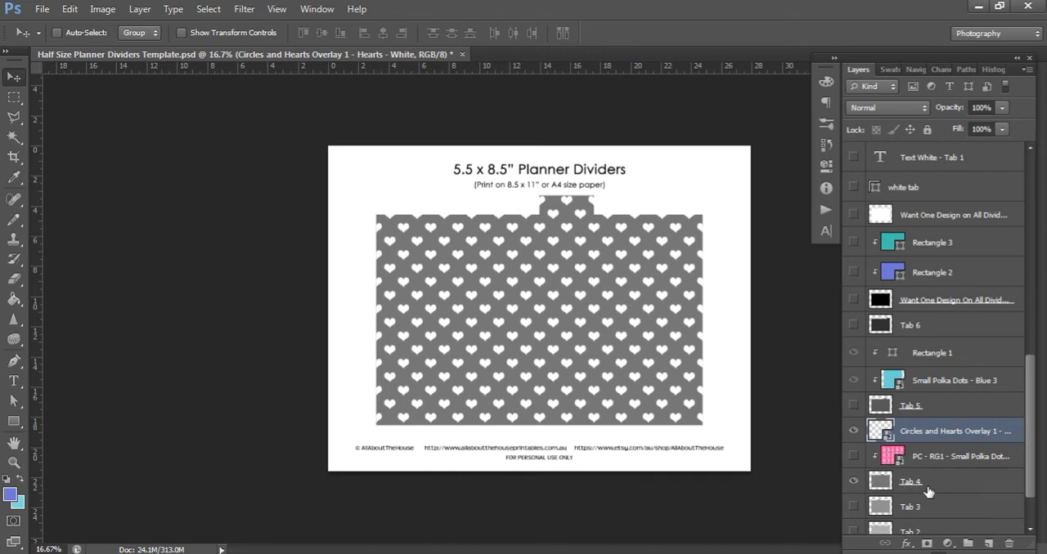
{"action": "right_click", "coordinate": [945, 432]}
{"action": "left_click", "coordinate": [847, 252]}
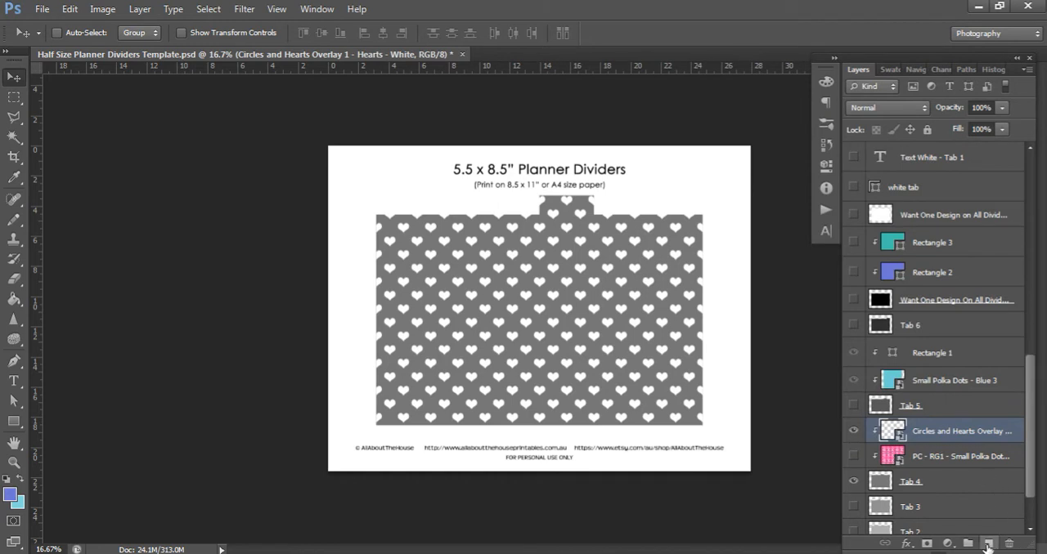
Draw a solid red rectangle covering the whole page and place it beneath the hearts overlay, clipped to the Tab 4 divider
{"action": "left_click", "coordinate": [987, 544]}
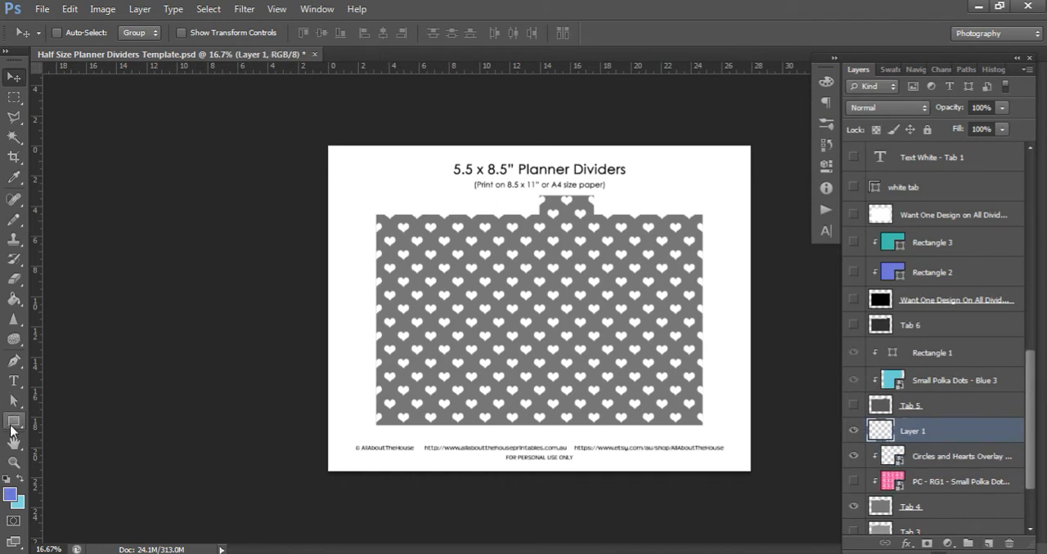
{"action": "left_click", "coordinate": [13, 421]}
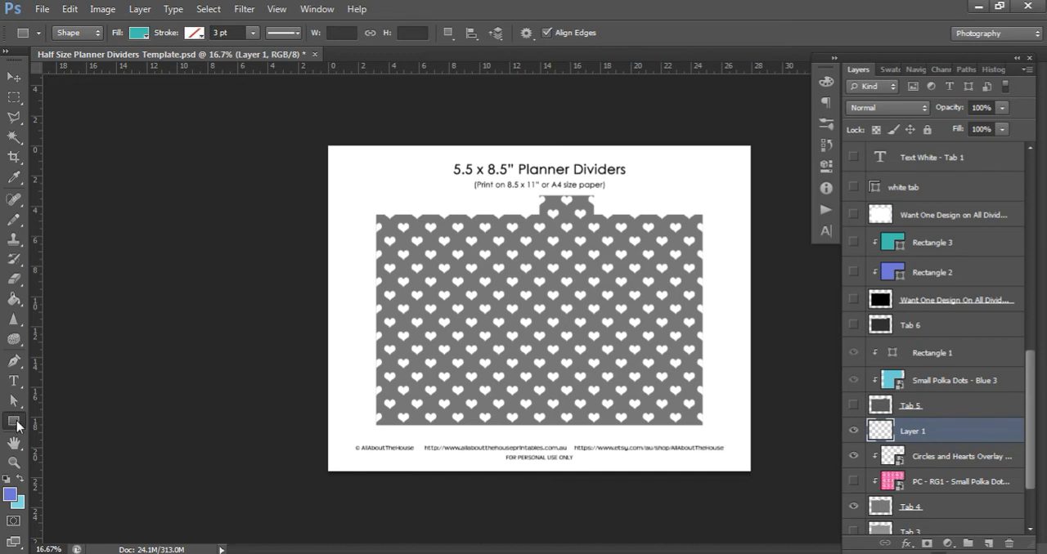
{"action": "left_click", "coordinate": [15, 422]}
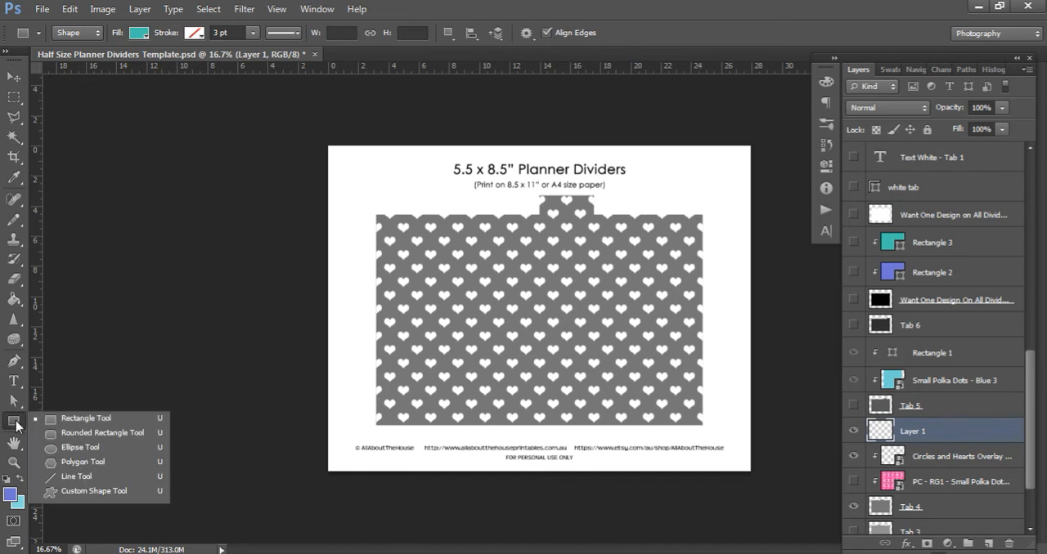
{"action": "left_click", "coordinate": [79, 420]}
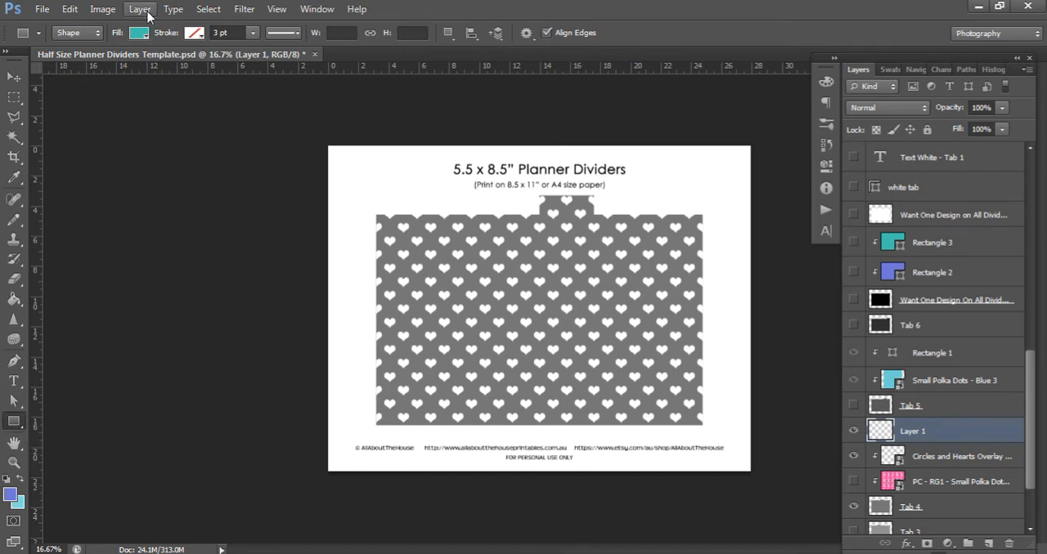
{"action": "left_click", "coordinate": [141, 34]}
{"action": "left_click_drag", "start_coordinate": [218, 209], "coordinate": [218, 155]}
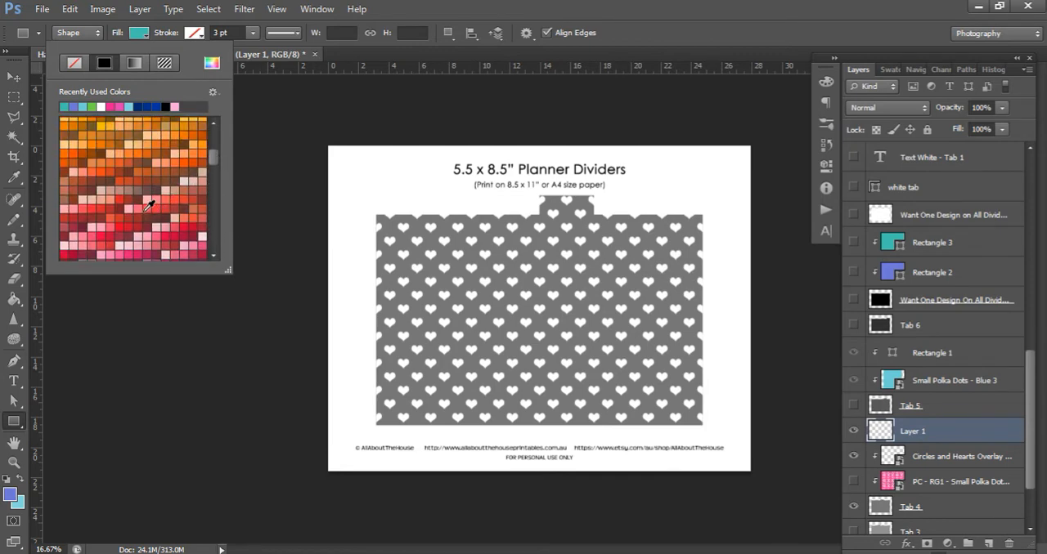
{"action": "left_click", "coordinate": [64, 253]}
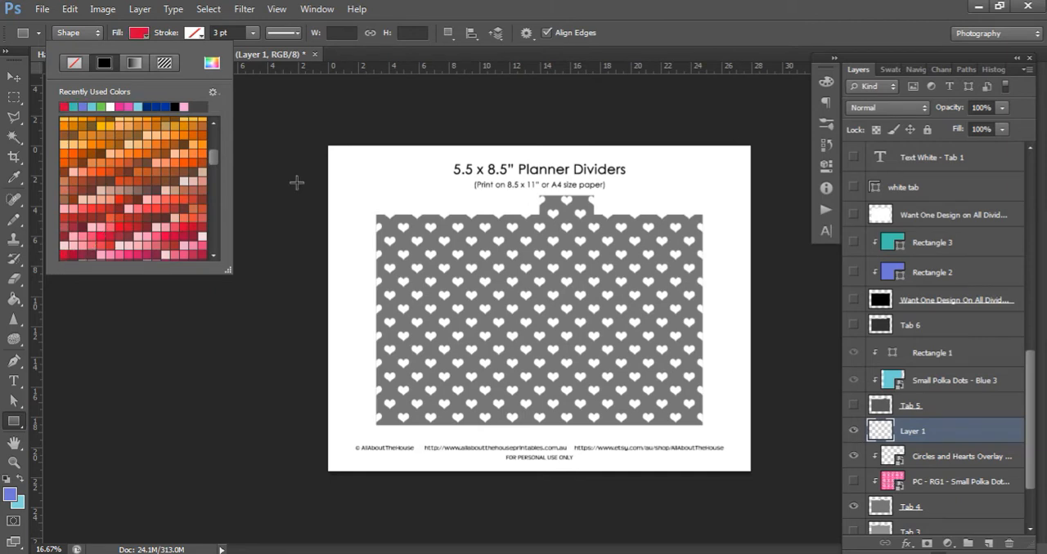
{"action": "left_click_drag", "start_coordinate": [290, 119], "coordinate": [780, 502]}
{"action": "left_click", "coordinate": [14, 77]}
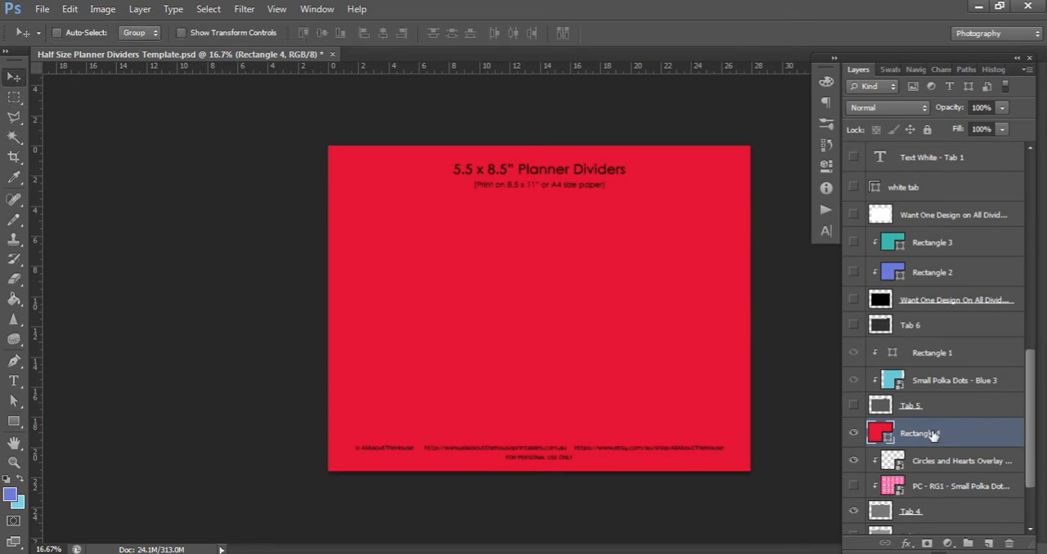
{"action": "left_click_drag", "start_coordinate": [934, 435], "coordinate": [922, 467]}
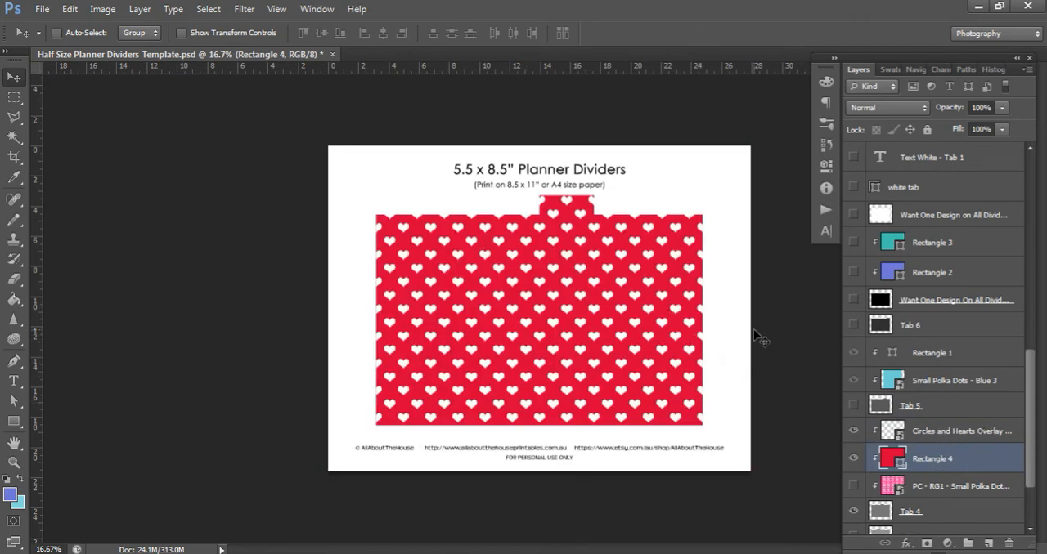
Rotate the Circles and Hearts overlay to -90 degrees
{"action": "left_click", "coordinate": [947, 435]}
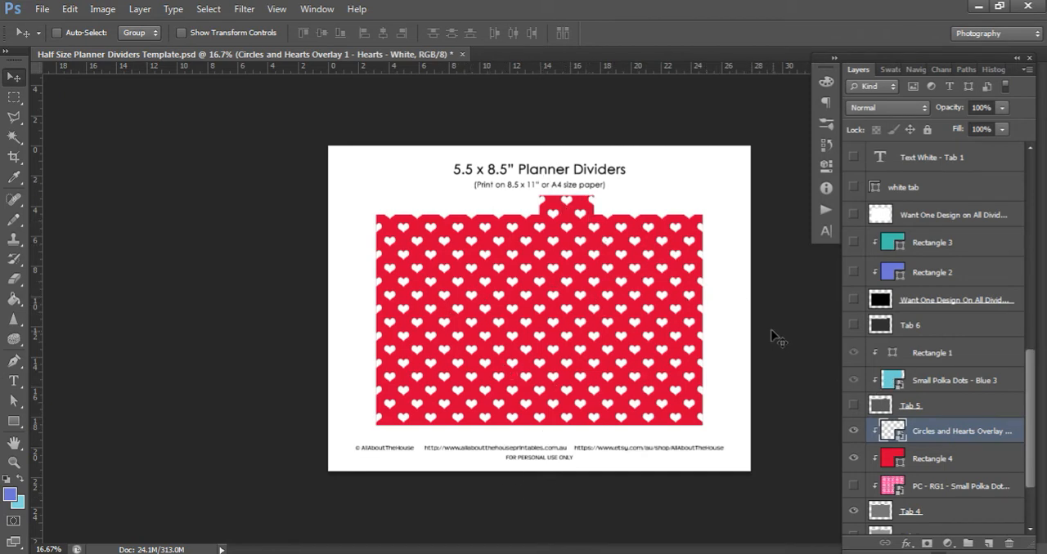
{"action": "key", "text": "ctrl+t"}
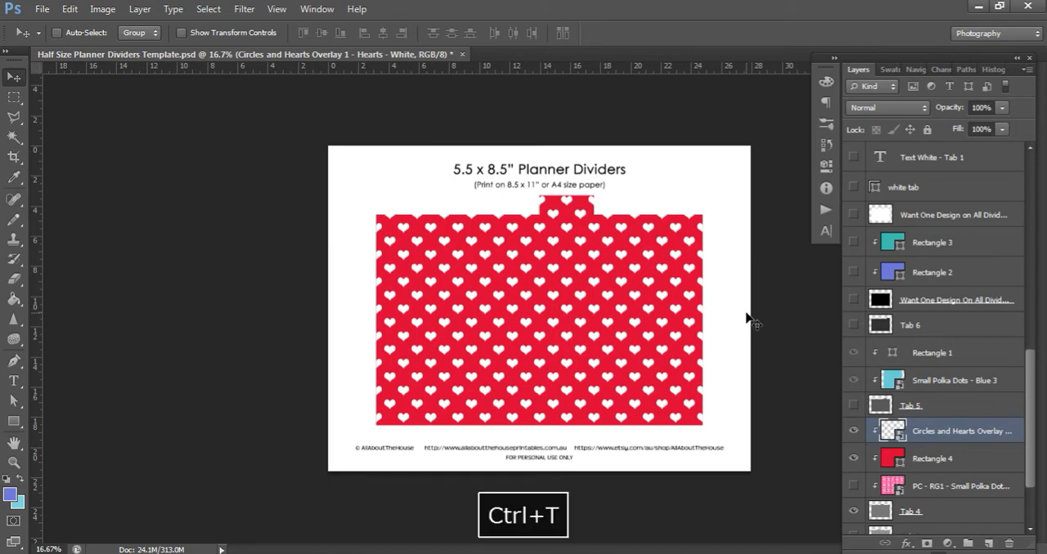
{"action": "left_click", "coordinate": [375, 33]}
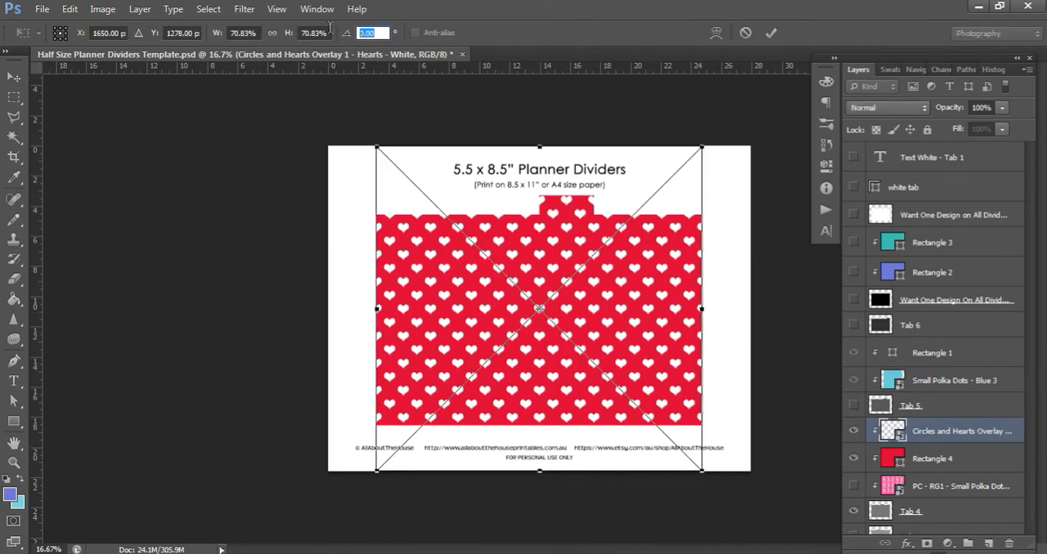
{"action": "type", "text": "-90"}
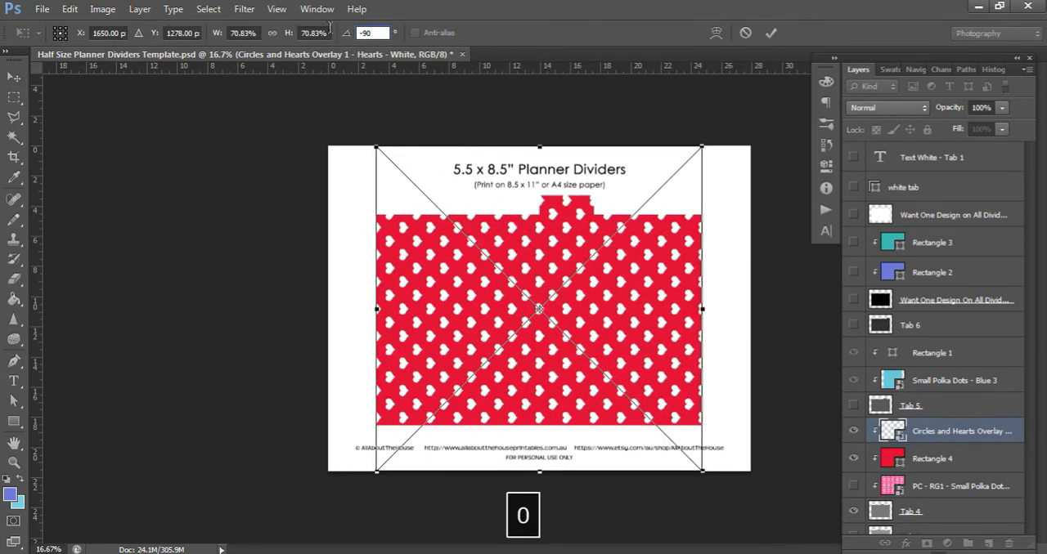
{"action": "key", "text": "Return"}
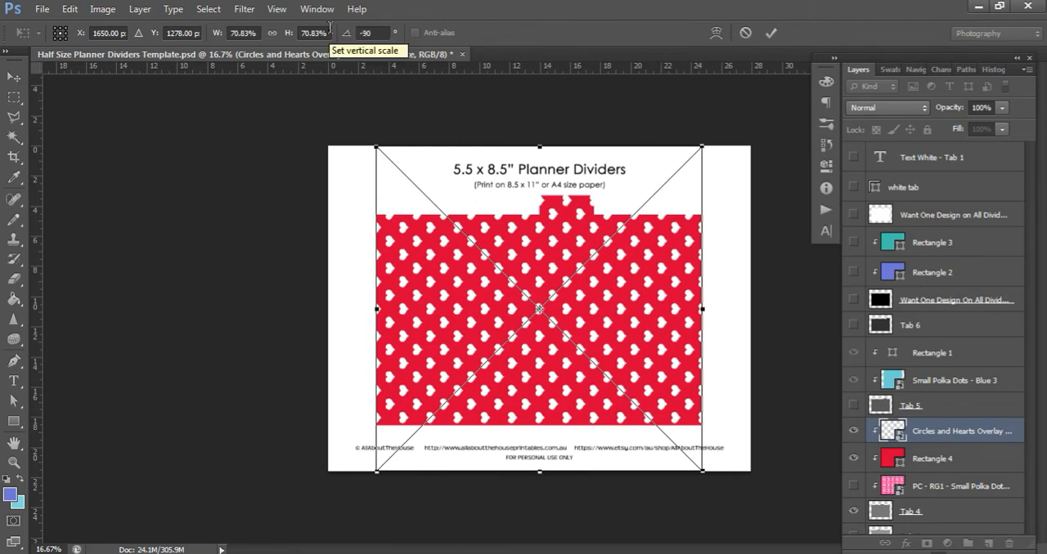
{"action": "key", "text": "Return"}
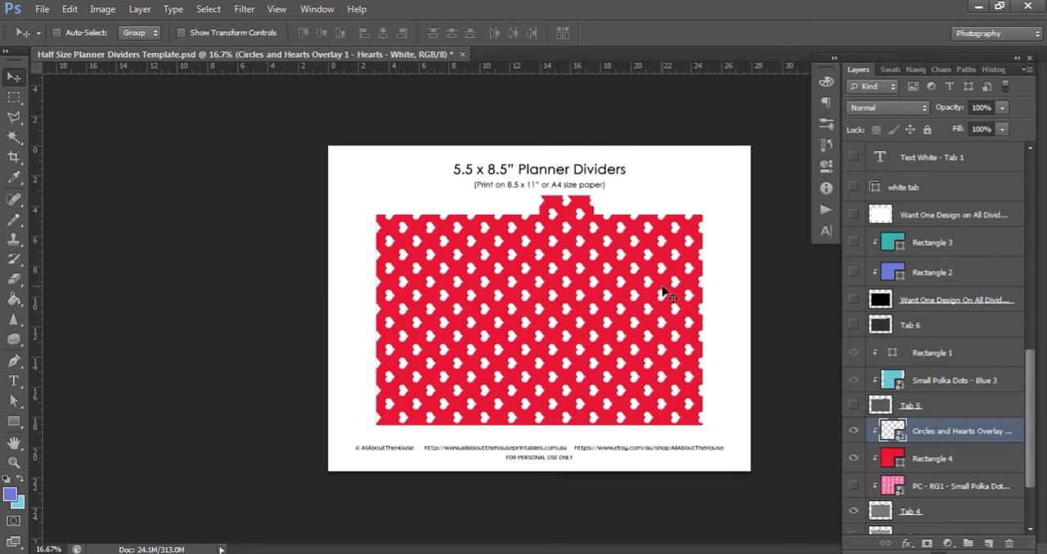
Change the hearts overlay's rotation to -45 degrees
{"action": "key", "text": "ctrl+t"}
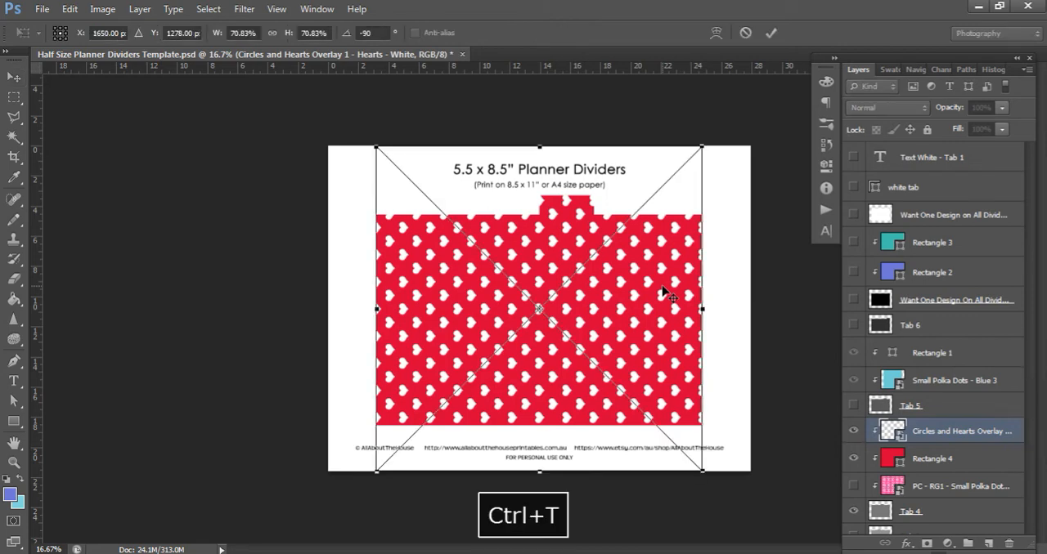
{"action": "left_click", "coordinate": [368, 33]}
{"action": "type", "text": "-90"}
{"action": "left_click", "coordinate": [366, 32]}
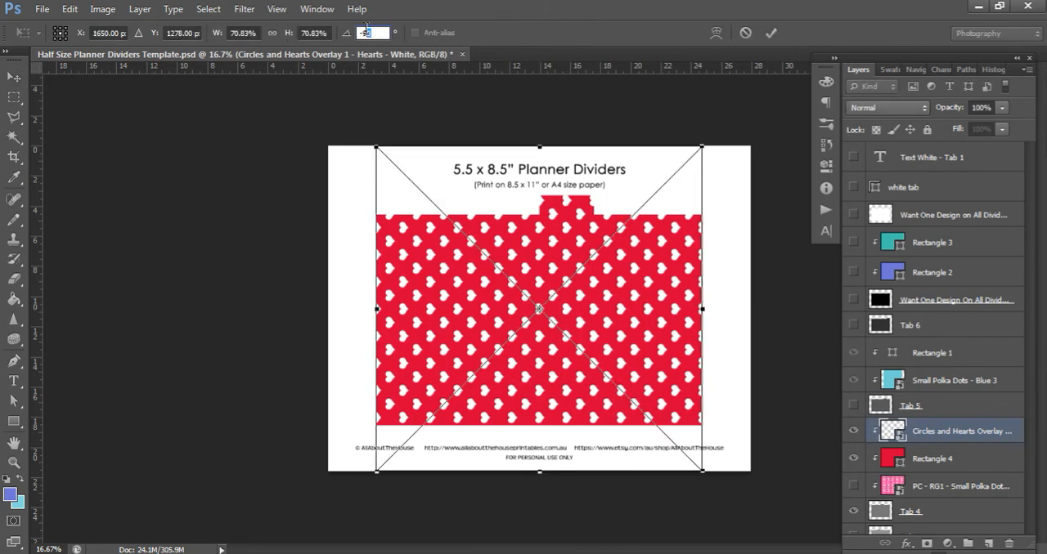
{"action": "type", "text": "-45"}
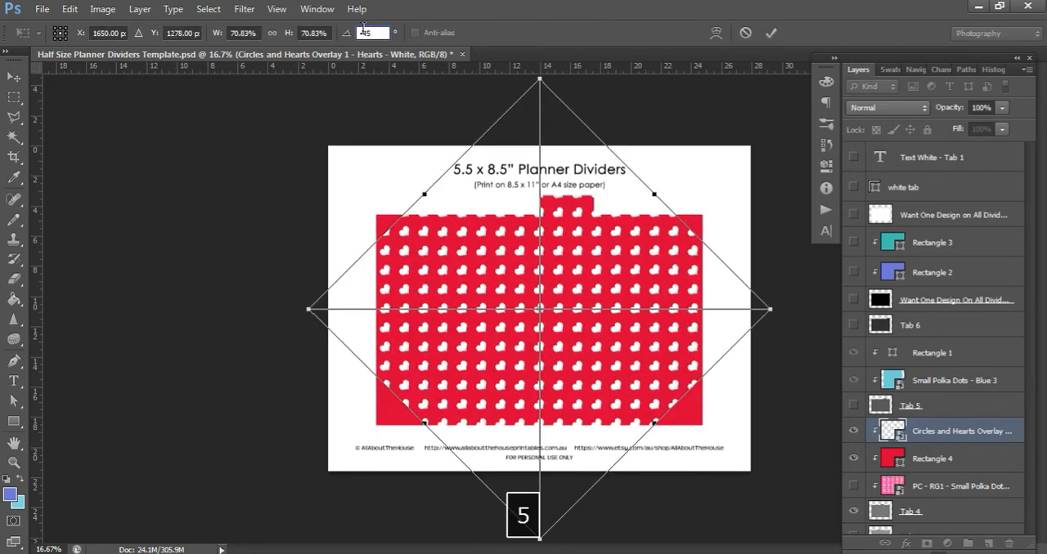
{"action": "key", "text": "Return"}
{"action": "key", "text": "Return"}
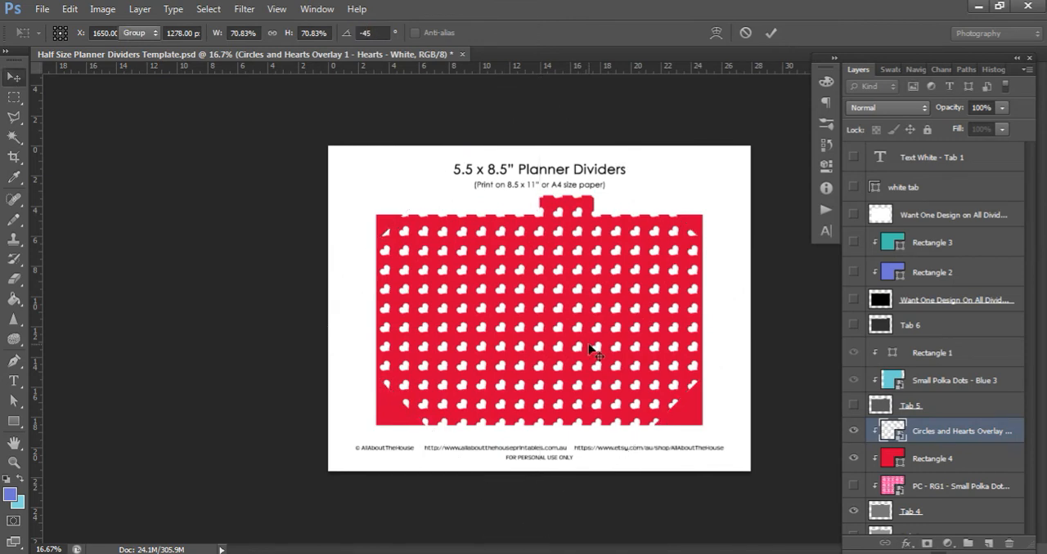
Set the hearts overlay's rotation to +45 degrees
{"action": "key", "text": "ctrl+t"}
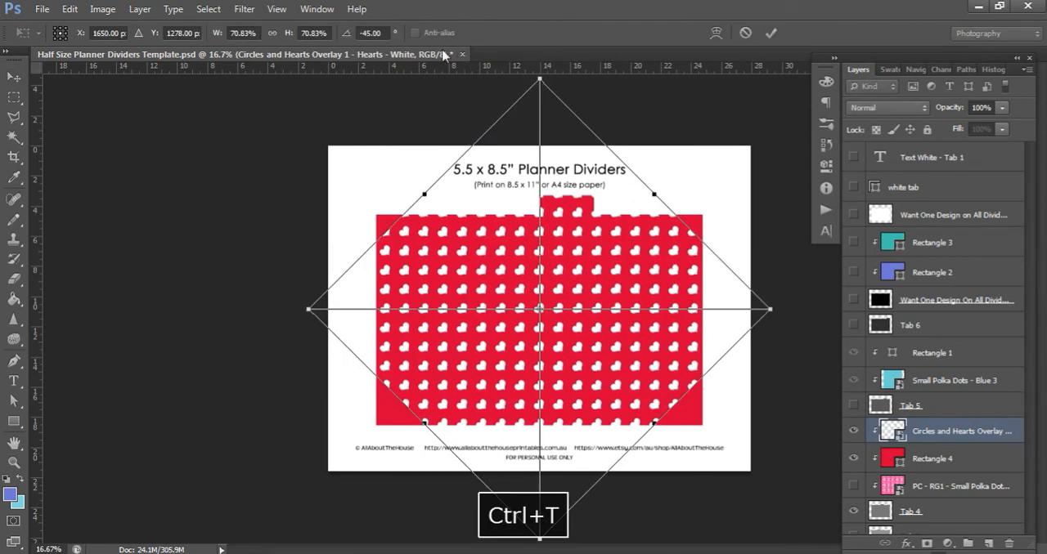
{"action": "left_click", "coordinate": [358, 29]}
{"action": "type", "text": "45"}
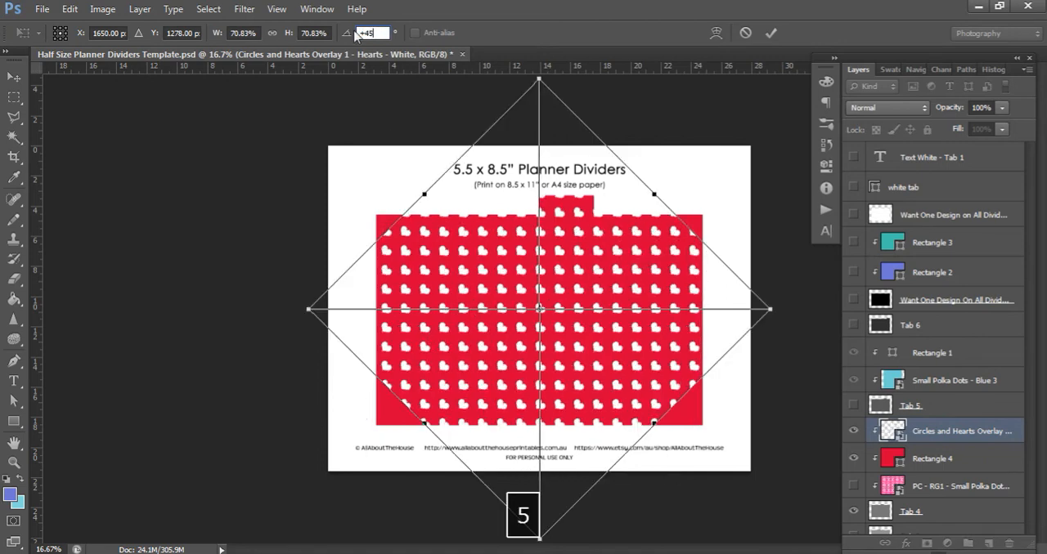
{"action": "key", "text": "Return"}
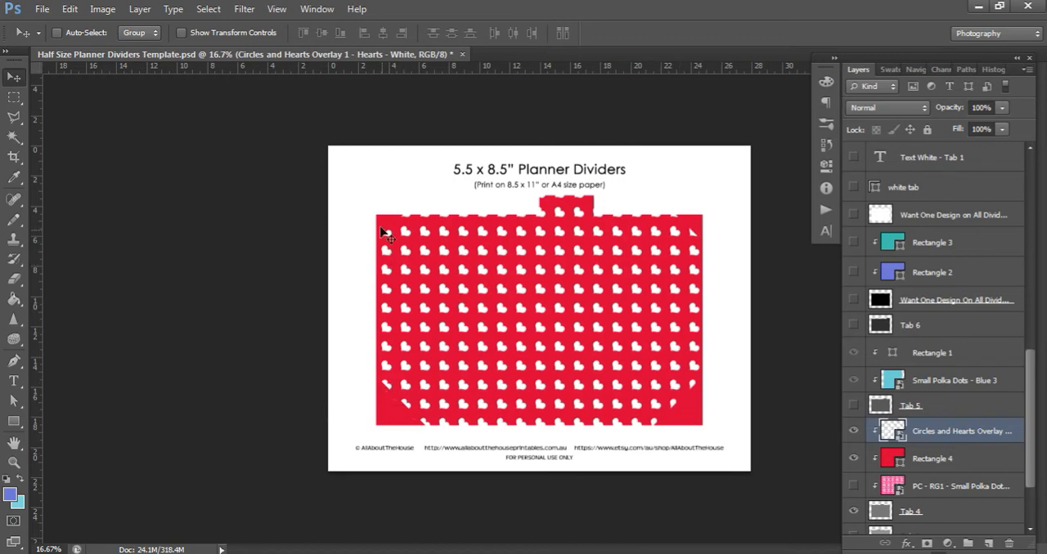
Scale the rotated hearts overlay up proportionally to about 86.39% so it covers the divider's corners
{"action": "key", "text": "ctrl+t"}
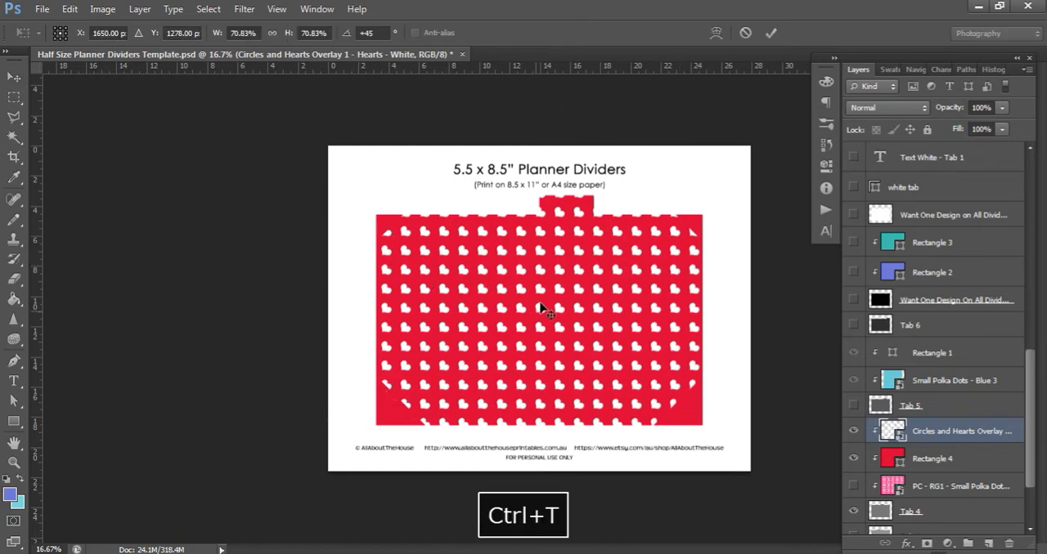
{"action": "left_click_drag", "start_coordinate": [799, 315], "coordinate": [826, 316]}
{"action": "left_click_drag", "start_coordinate": [303, 314], "coordinate": [254, 314]}
{"action": "key", "text": "Return"}
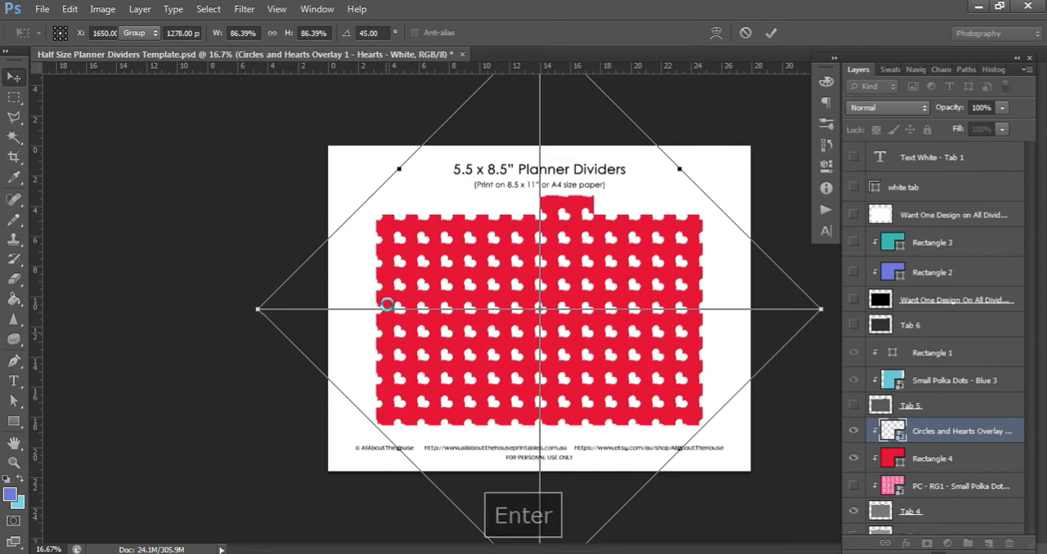
{"action": "left_click", "coordinate": [14, 97]}
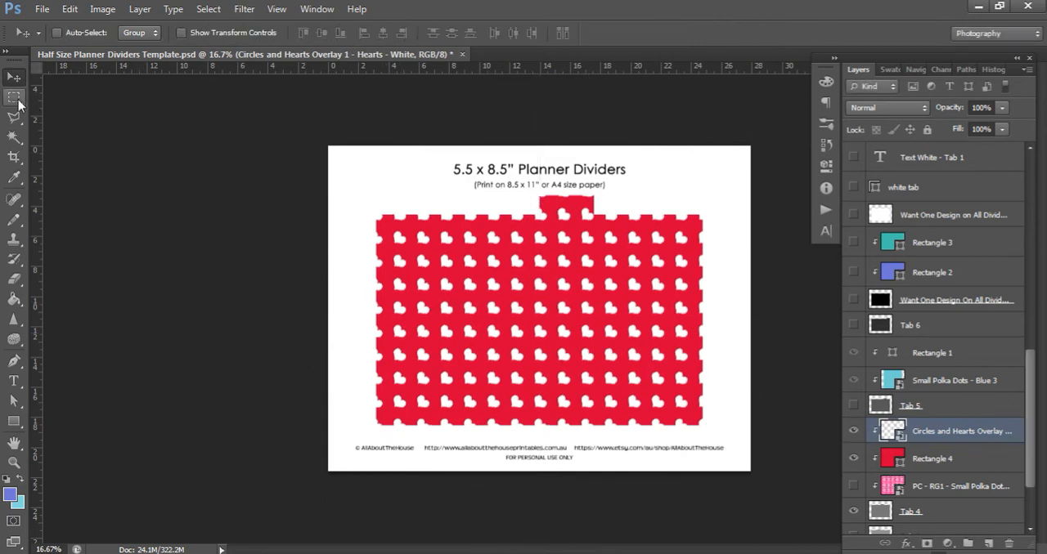
{"action": "left_click_drag", "start_coordinate": [308, 113], "coordinate": [803, 498]}
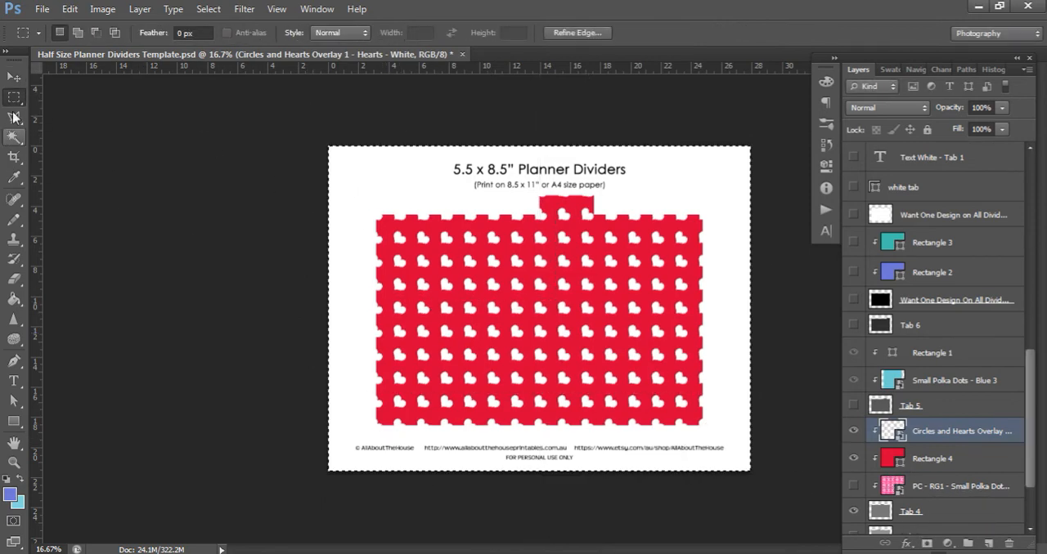
{"action": "key", "text": "v"}
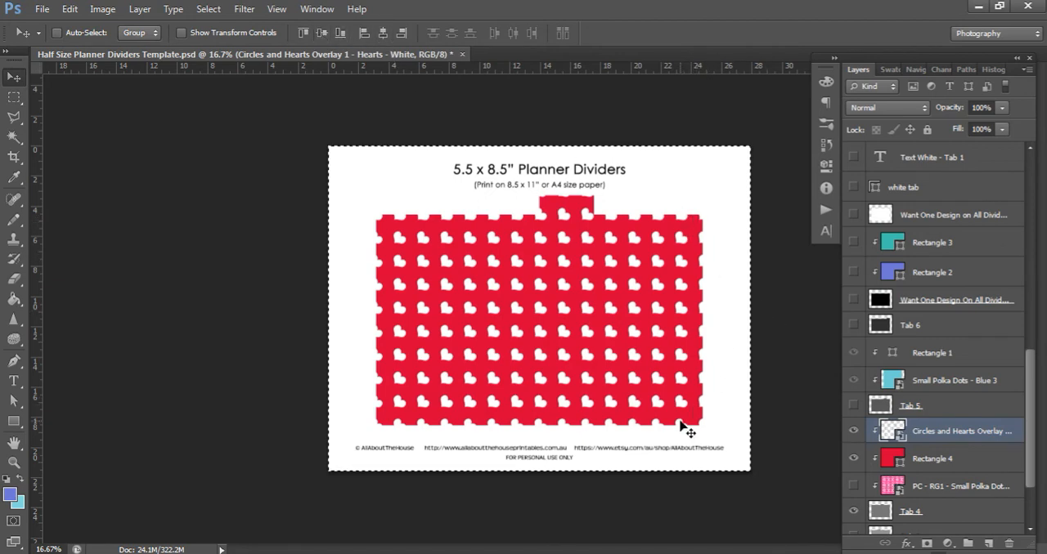
{"action": "key", "text": "ctrl+d"}
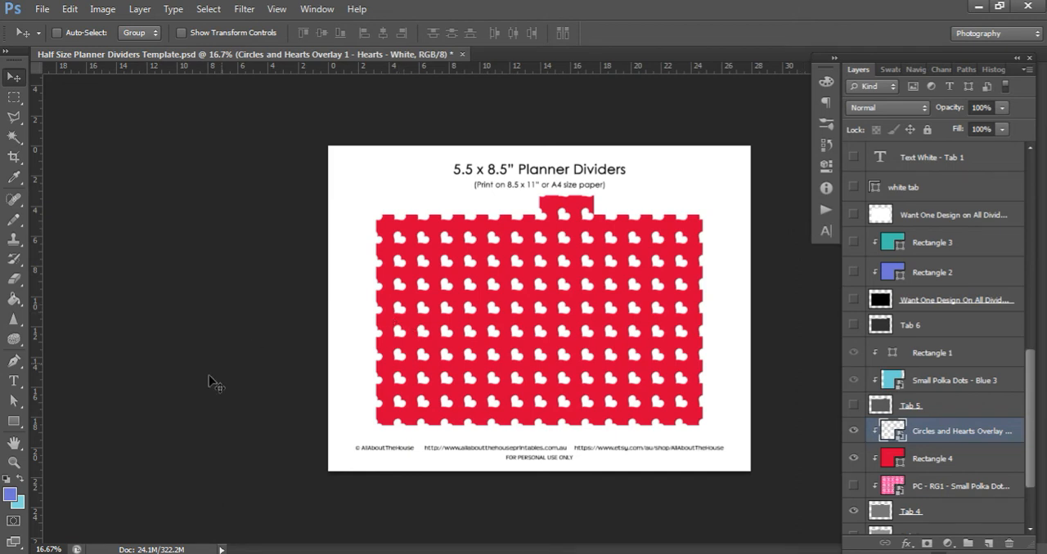
Place the Small Chevron overlay - white image from the file folder above the hearts overlay layer
{"action": "left_click", "coordinate": [119, 553]}
{"action": "left_click", "coordinate": [293, 425]}
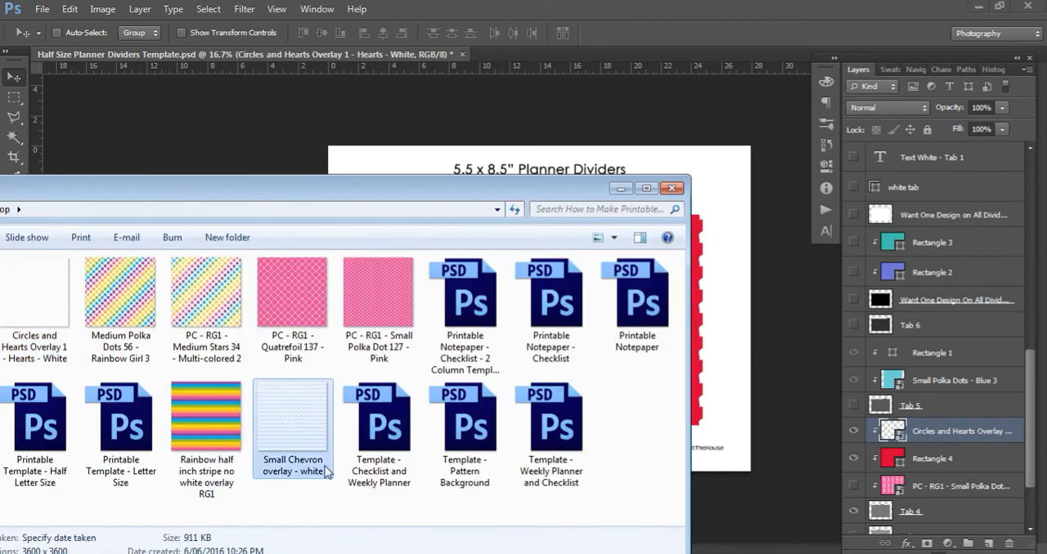
{"action": "left_click_drag", "start_coordinate": [293, 426], "coordinate": [601, 366]}
{"action": "key", "text": "space"}
{"action": "key", "text": "Return"}
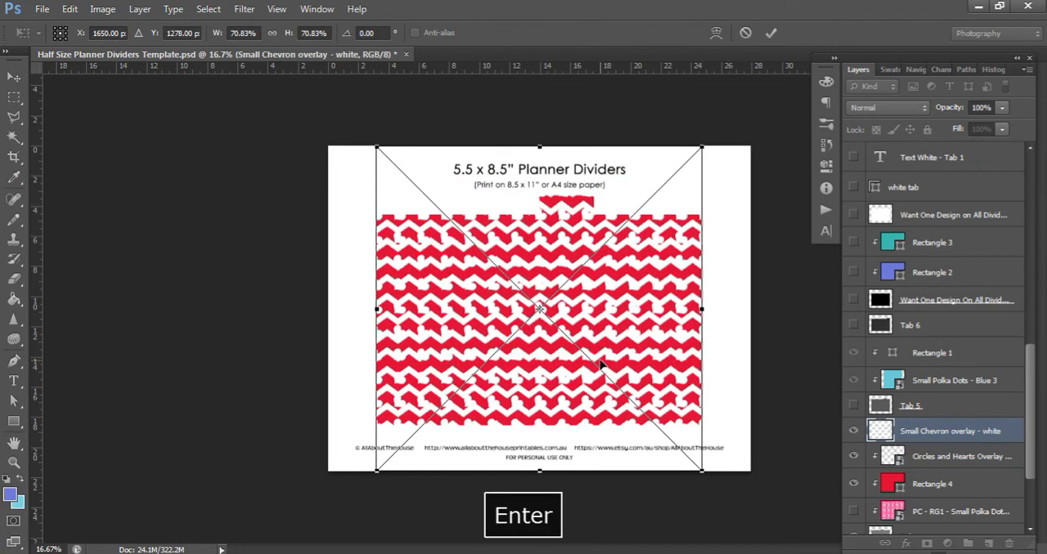
Clip the Small Chevron overlay to the layer below and show it in place of the hidden circles and hearts overlay
{"action": "left_click", "coordinate": [853, 459]}
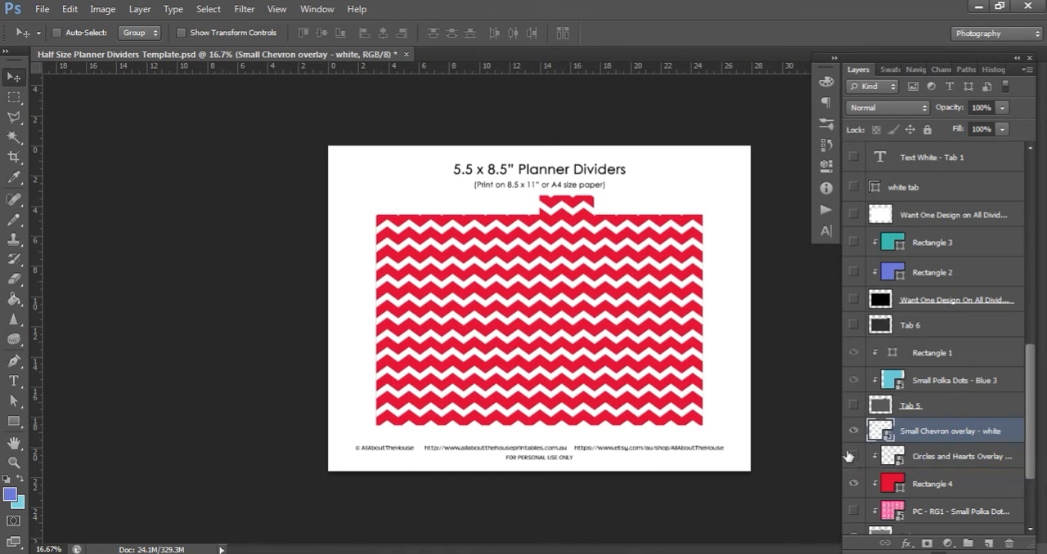
{"action": "right_click", "coordinate": [906, 432]}
{"action": "left_click", "coordinate": [813, 251]}
{"action": "left_click", "coordinate": [853, 431]}
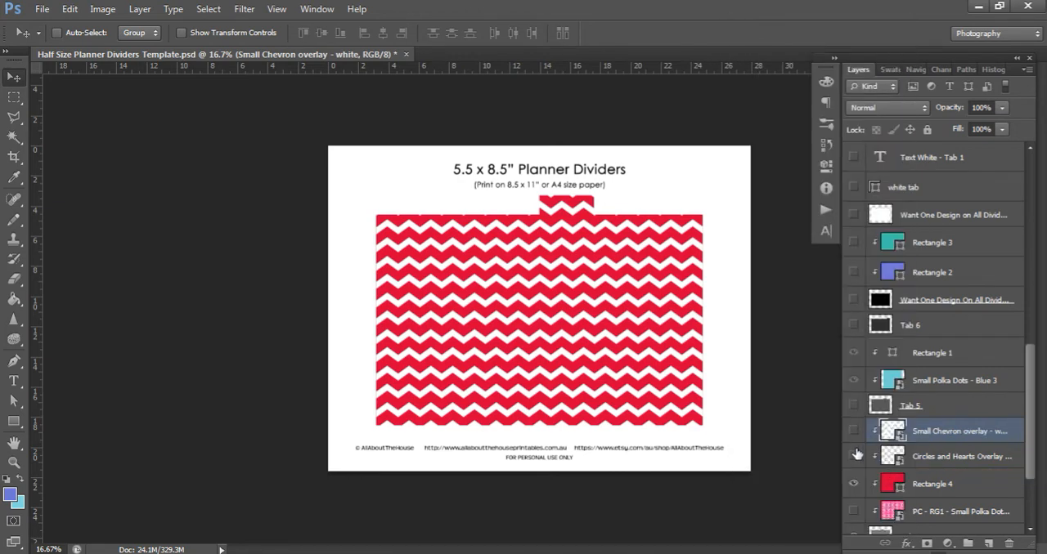
{"action": "left_click", "coordinate": [854, 459]}
{"action": "left_click", "coordinate": [853, 431]}
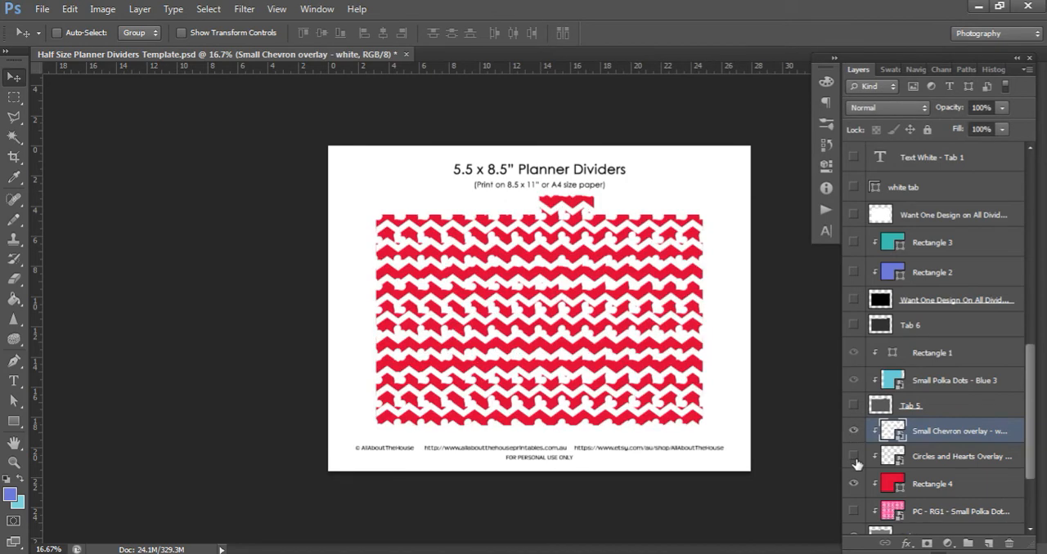
{"action": "left_click", "coordinate": [854, 459]}
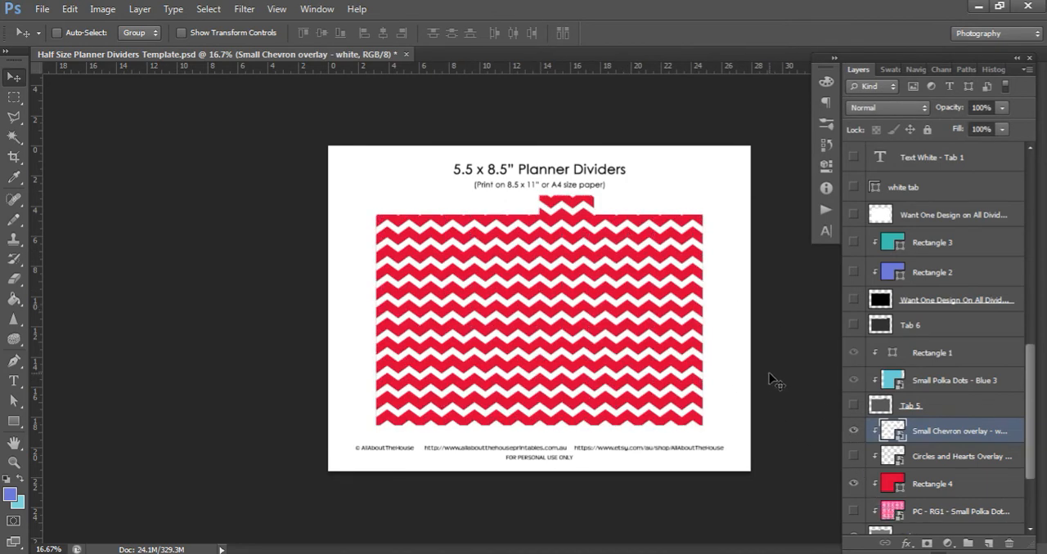
Rotate the Small Chevron overlay 90 degrees so its zigzags run vertically
{"action": "key", "text": "ctrl+t"}
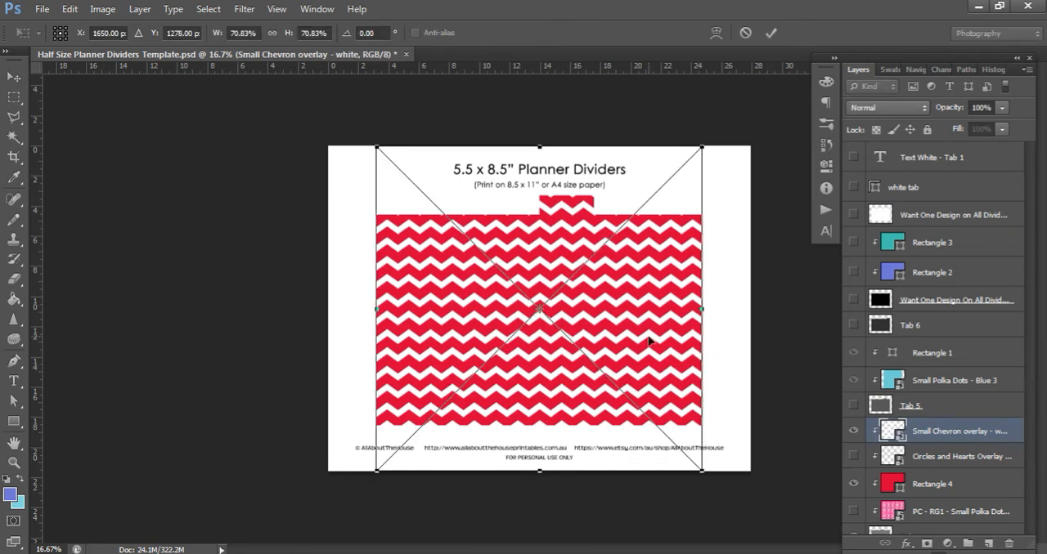
{"action": "left_click", "coordinate": [383, 30]}
{"action": "type", "text": "90"}
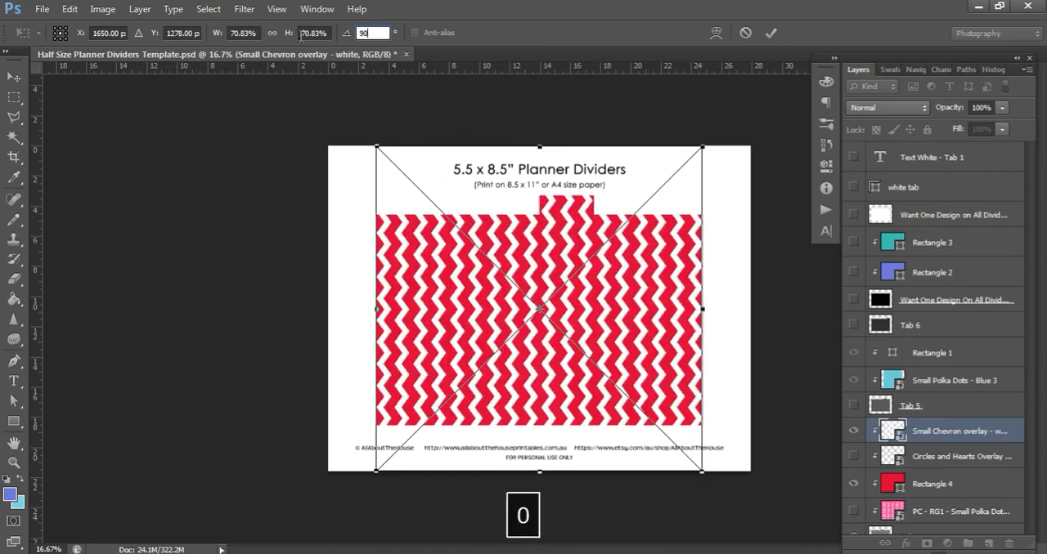
{"action": "key", "text": "Return"}
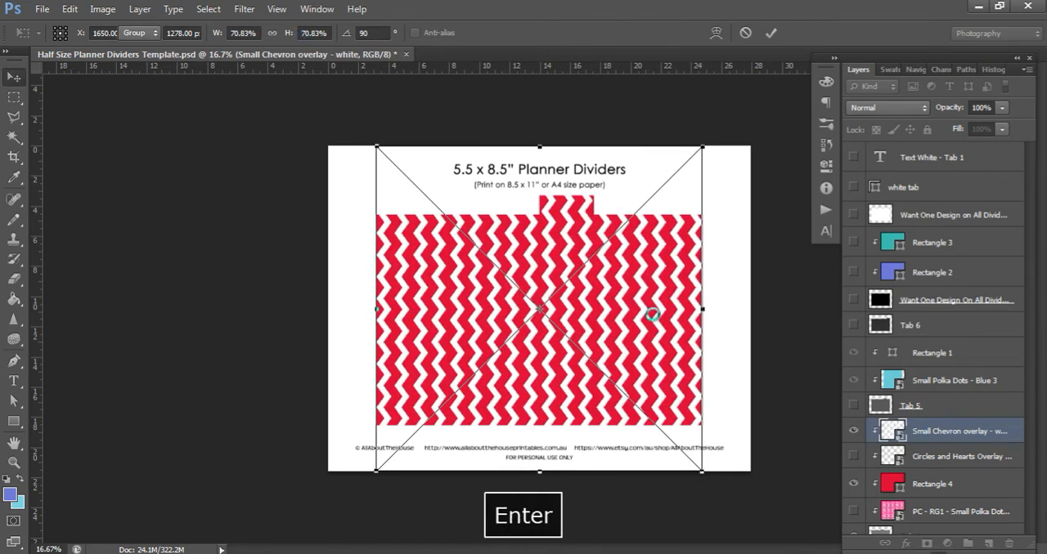
{"action": "key", "text": "Return"}
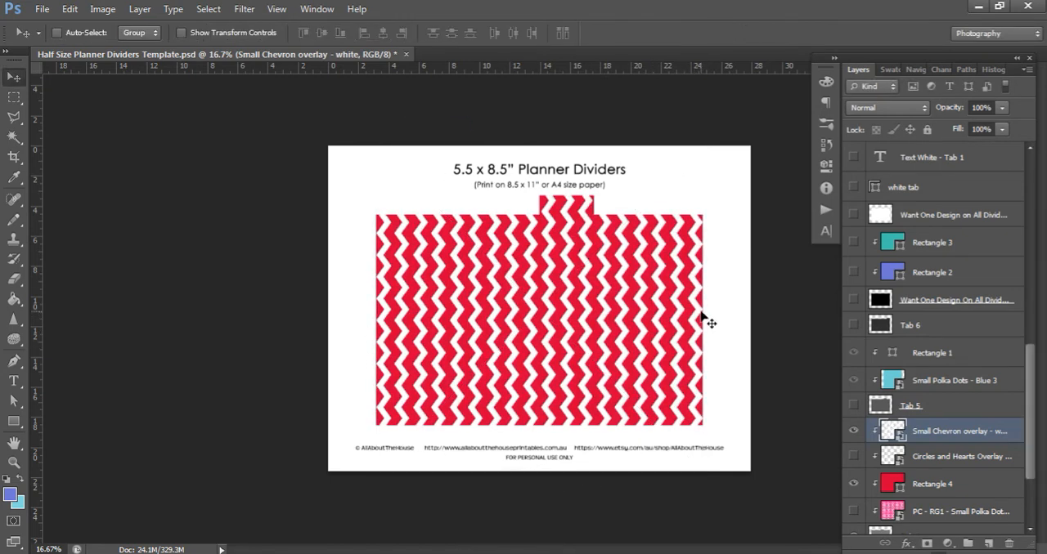
Add a pink, page-covering rectangle on a new layer directly above the red Rectangle 4 layer, beneath the overlays
{"action": "left_click", "coordinate": [961, 484]}
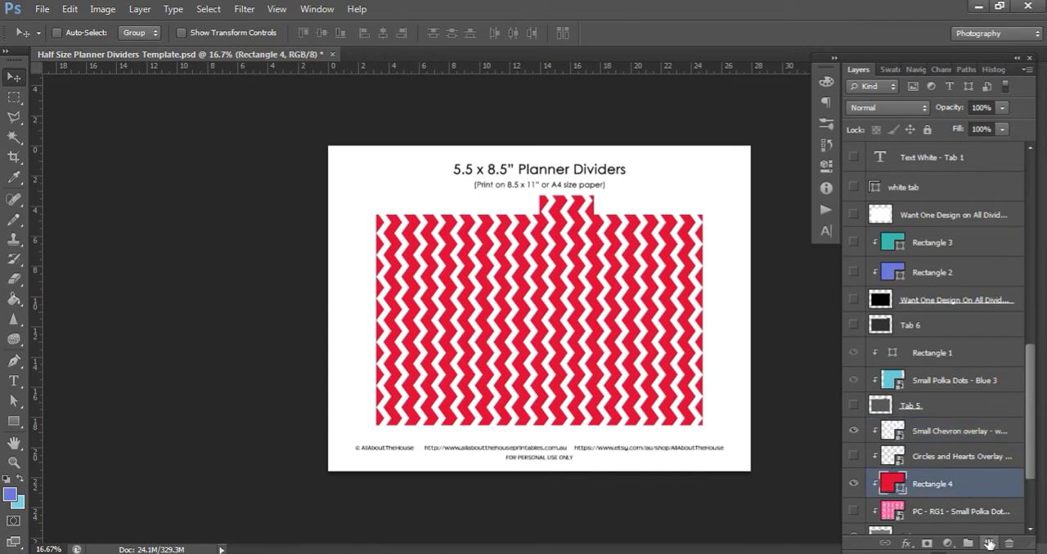
{"action": "left_click", "coordinate": [989, 543]}
{"action": "left_click", "coordinate": [14, 421]}
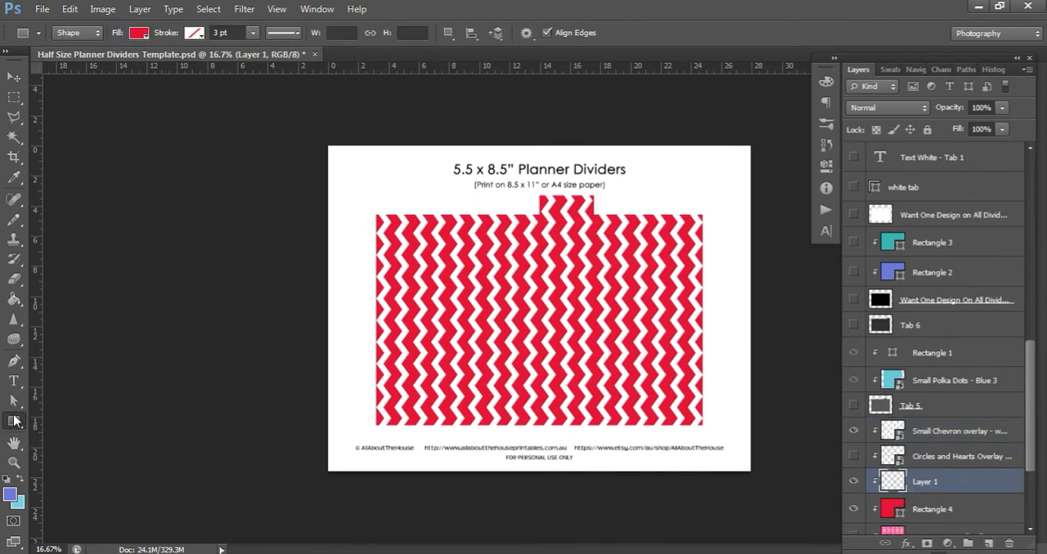
{"action": "left_click", "coordinate": [139, 34]}
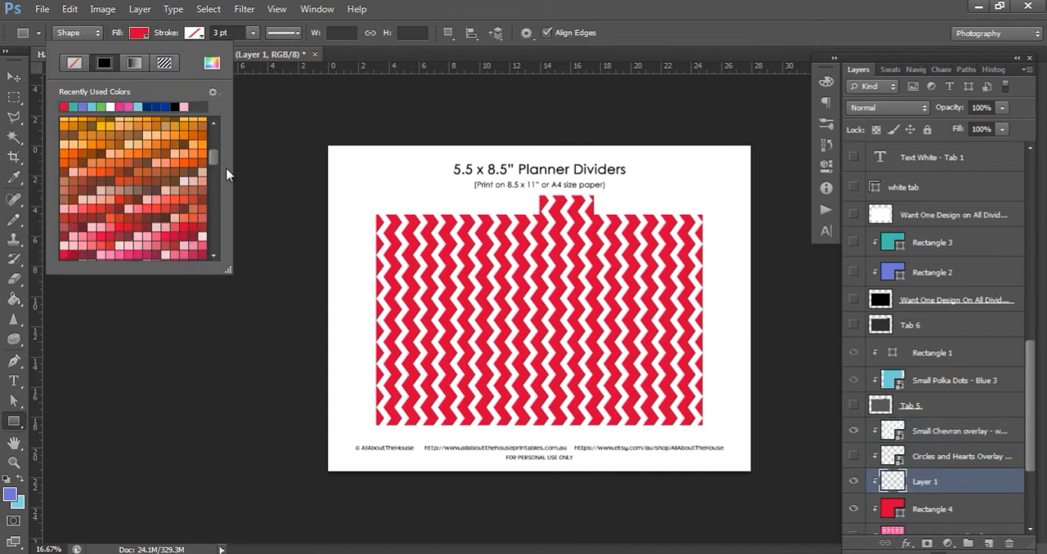
{"action": "mouse_move", "coordinate": [217, 161]}
{"action": "left_mouse_down"}
{"action": "mouse_move", "coordinate": [213, 144]}
{"action": "mouse_move", "coordinate": [212, 171]}
{"action": "left_mouse_up"}
{"action": "left_click", "coordinate": [133, 167]}
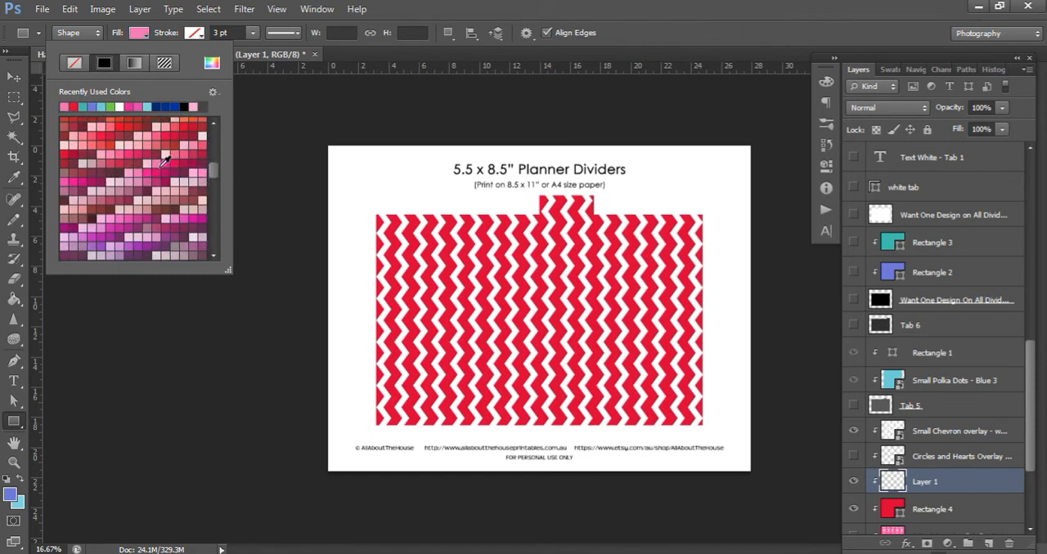
{"action": "left_click", "coordinate": [313, 140]}
{"action": "left_click_drag", "start_coordinate": [306, 123], "coordinate": [788, 497]}
{"action": "left_click", "coordinate": [14, 77]}
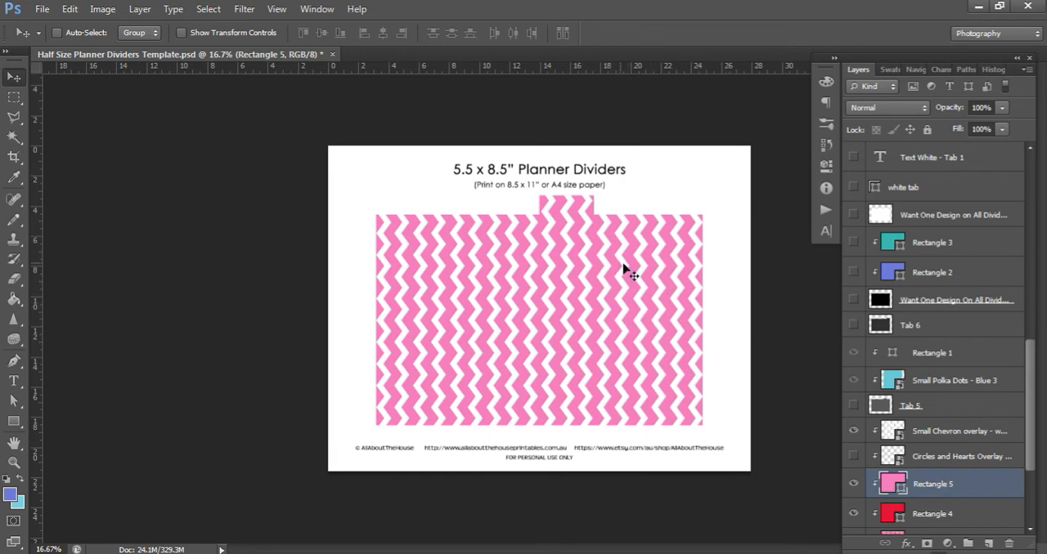
Rotate the whole canvas 90° clockwise
{"action": "left_click", "coordinate": [103, 9]}
{"action": "mouse_move", "coordinate": [209, 156]}
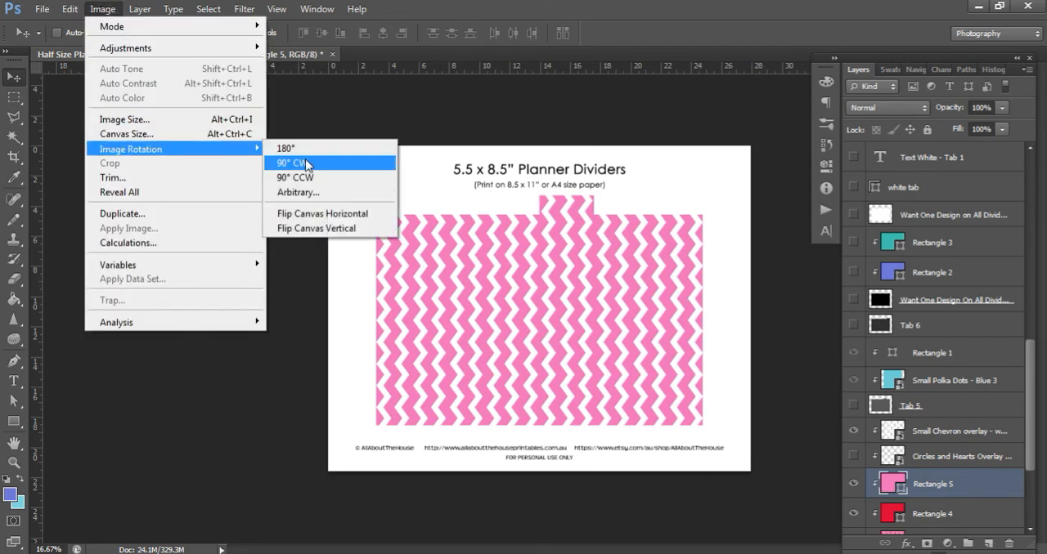
{"action": "left_click", "coordinate": [299, 163]}
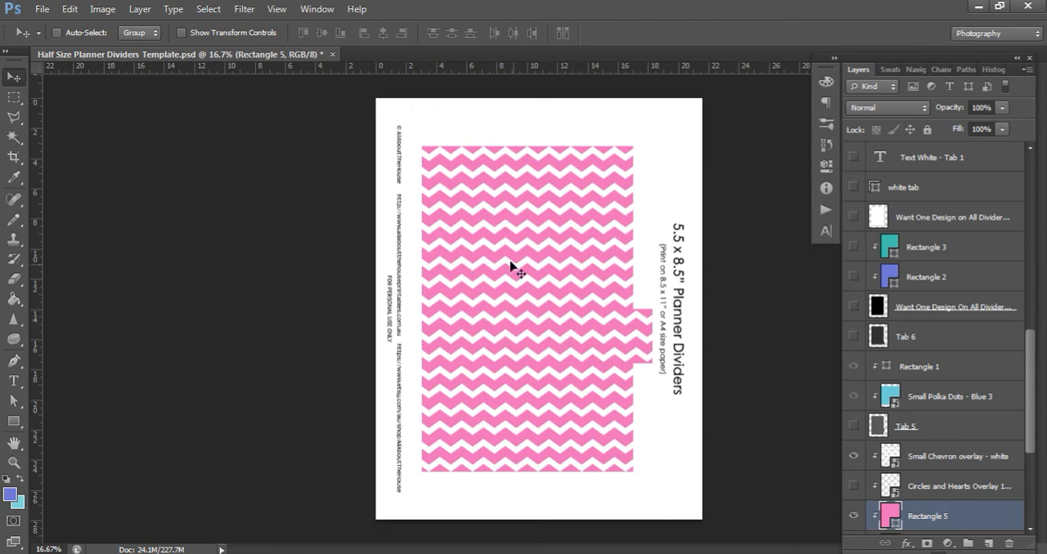
Draw a navy blue label rectangle about 1080 x 516 px on the divider's upper part, on a new layer above the chevron overlay
{"action": "left_click", "coordinate": [946, 463]}
{"action": "left_click", "coordinate": [988, 543]}
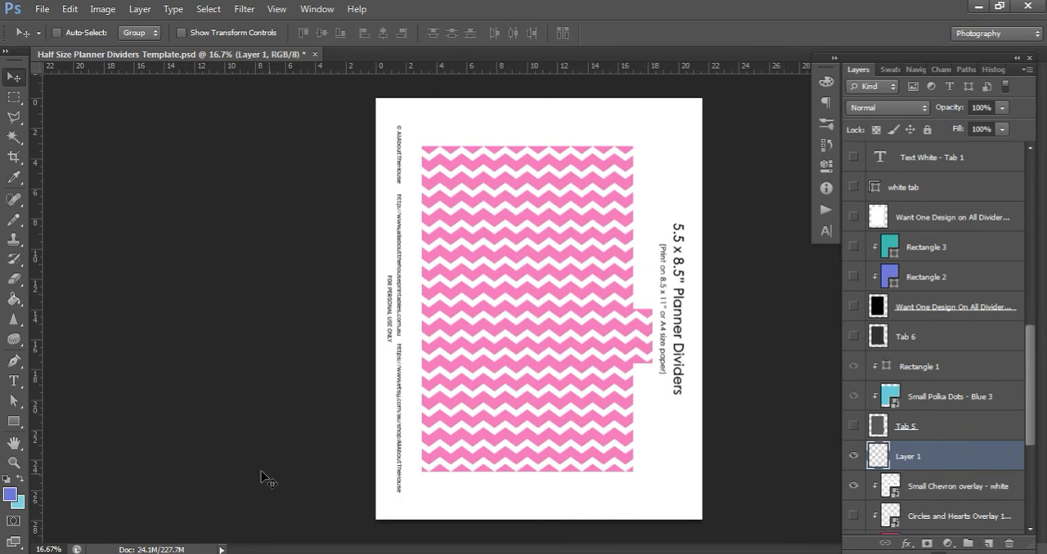
{"action": "left_click", "coordinate": [14, 422]}
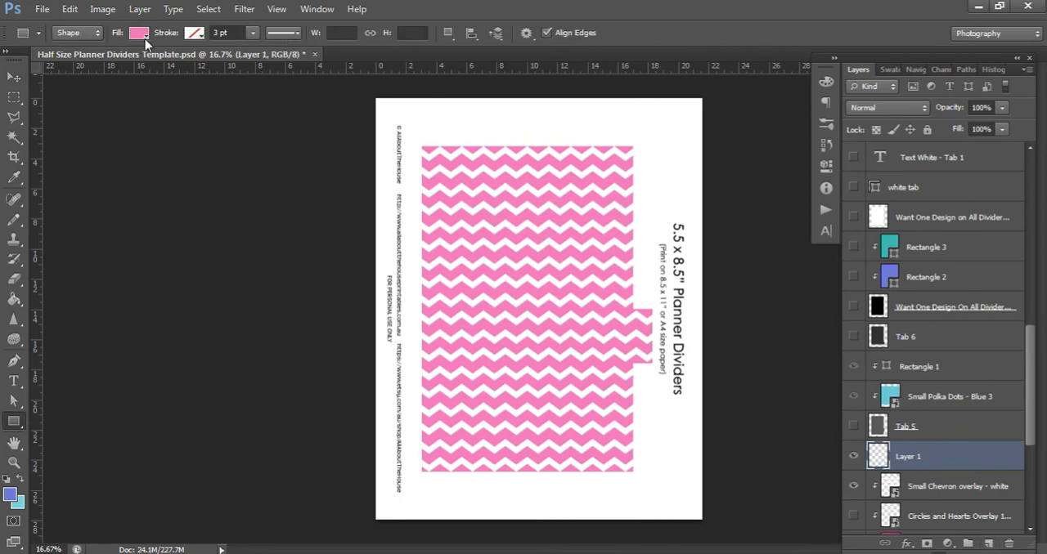
{"action": "left_click", "coordinate": [144, 39]}
{"action": "left_click_drag", "start_coordinate": [215, 168], "coordinate": [216, 201]}
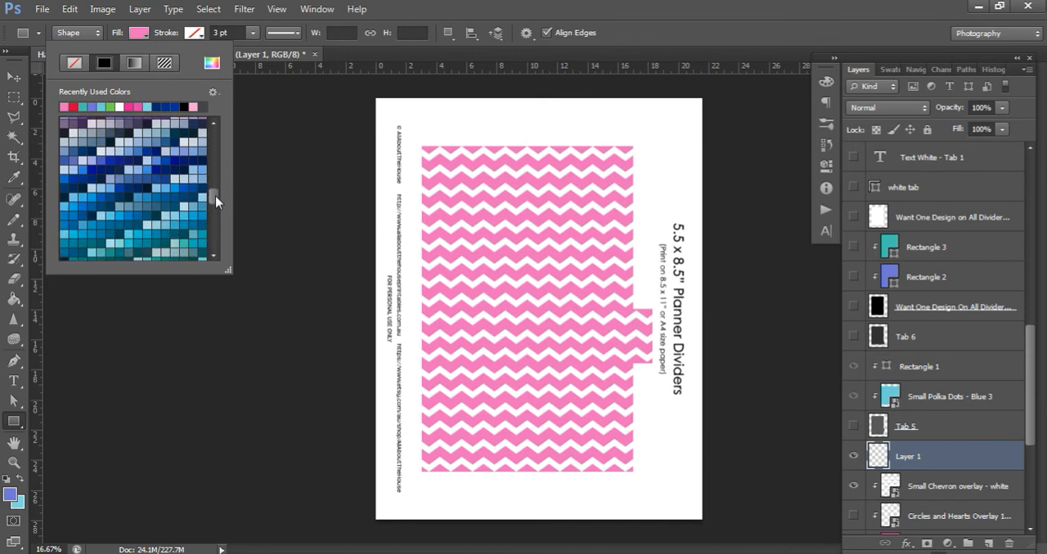
{"action": "left_click", "coordinate": [167, 170]}
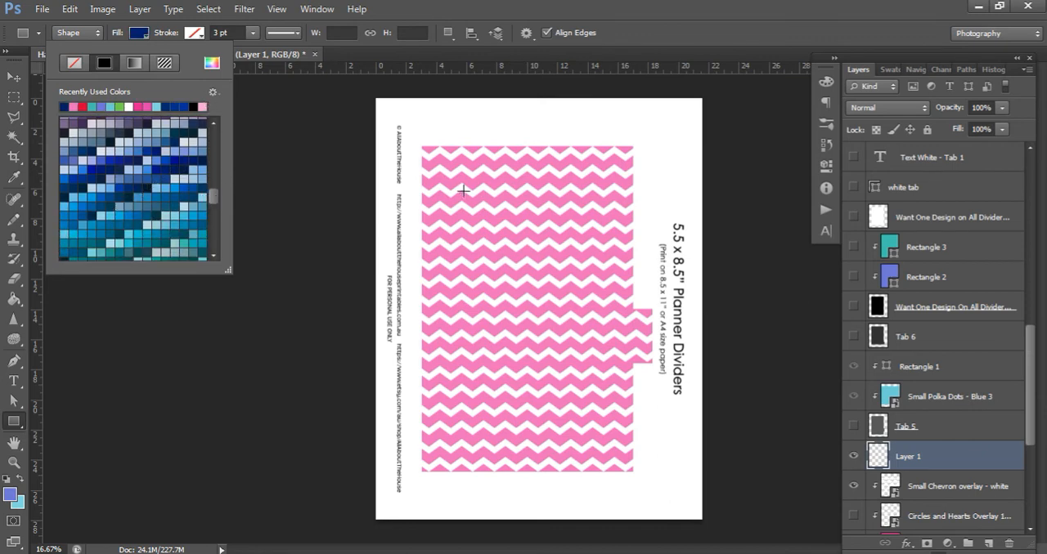
{"action": "left_click_drag", "start_coordinate": [463, 191], "coordinate": [599, 256]}
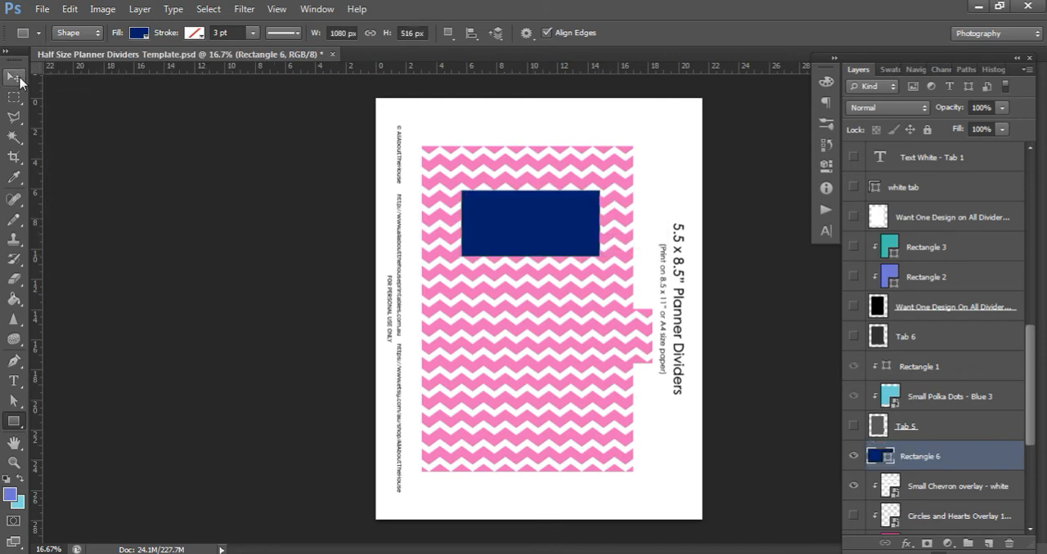
{"action": "left_click", "coordinate": [20, 81]}
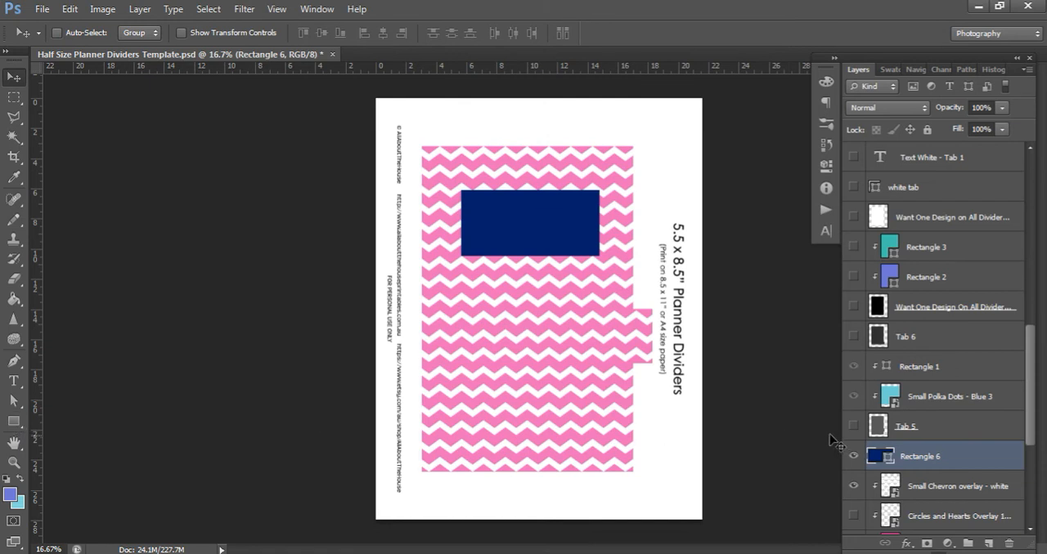
Duplicate the navy label rectangle and remove the copy's fill
{"action": "key", "text": "ctrl+j"}
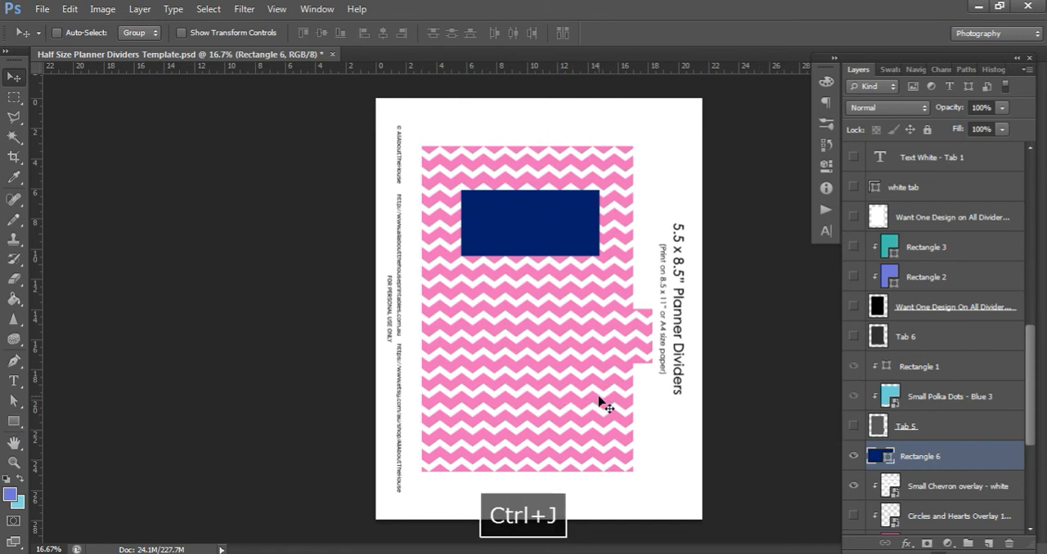
{"action": "left_click", "coordinate": [14, 421]}
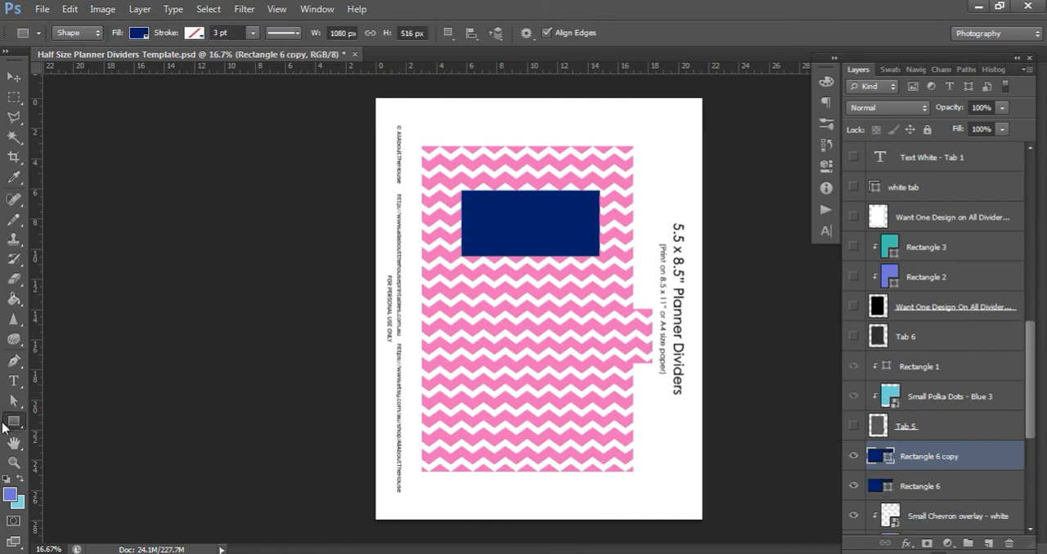
{"action": "left_click", "coordinate": [139, 35]}
{"action": "left_click", "coordinate": [74, 63]}
Give the unfilled rectangle copy a white stroke 5 pt wide
{"action": "left_click", "coordinate": [196, 35]}
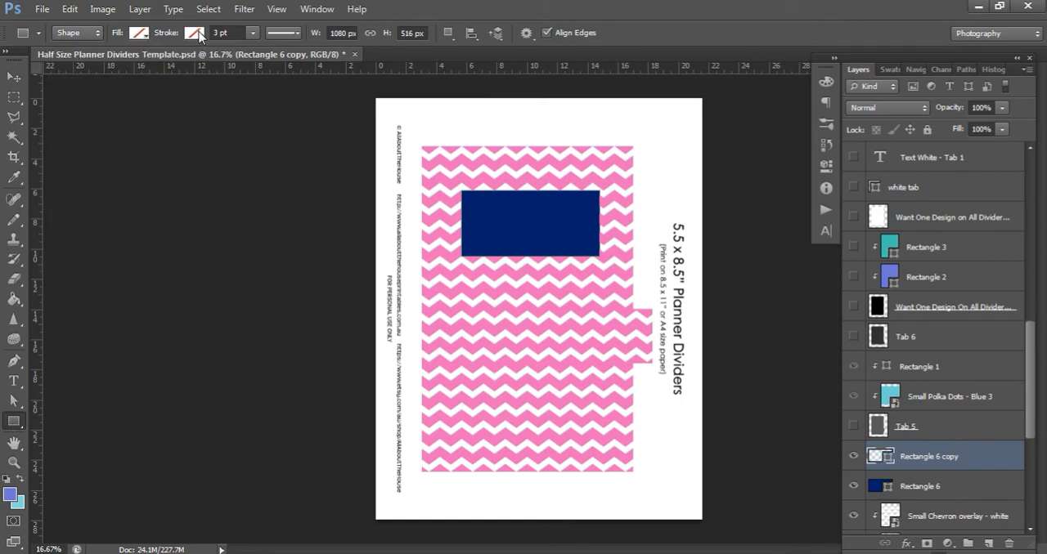
{"action": "left_click", "coordinate": [196, 34]}
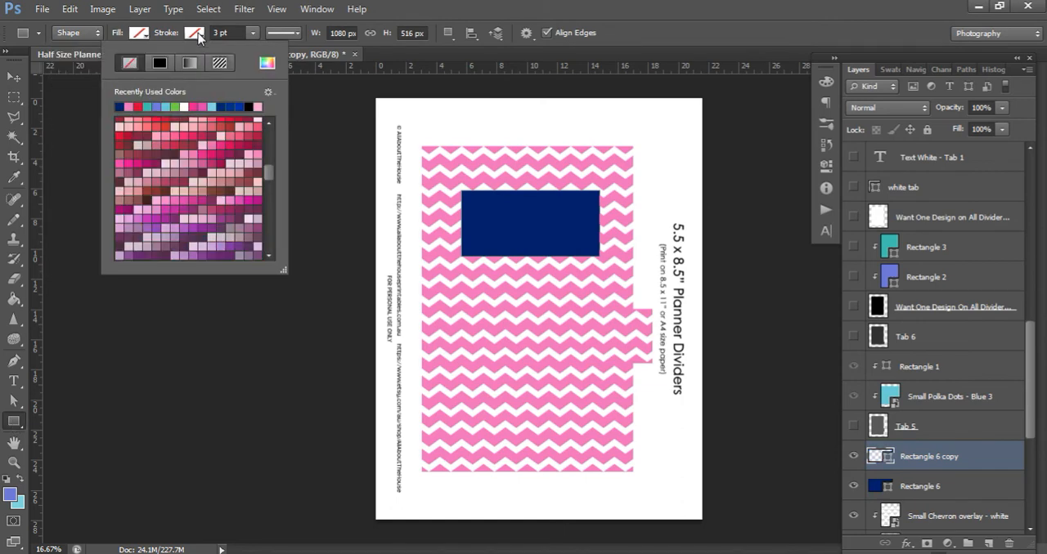
{"action": "left_click", "coordinate": [188, 107]}
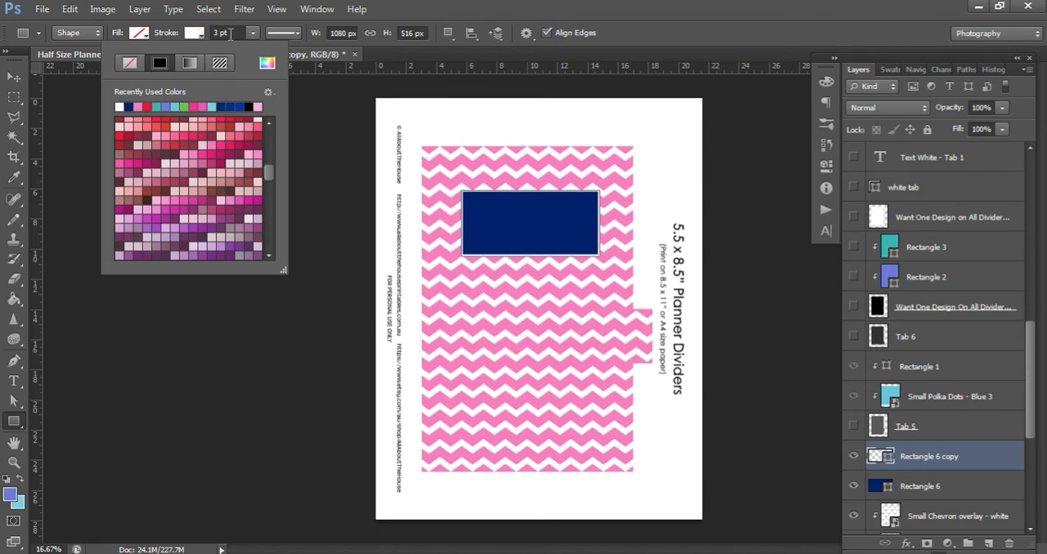
{"action": "left_click", "coordinate": [231, 34]}
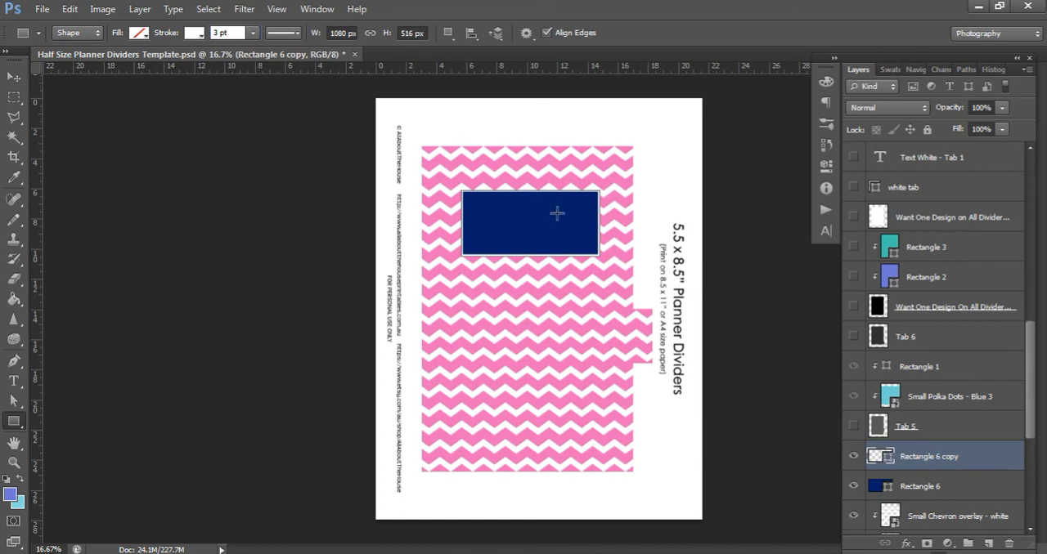
{"action": "left_click_drag", "start_coordinate": [231, 33], "coordinate": [212, 34]}
{"action": "key", "text": "Return"}
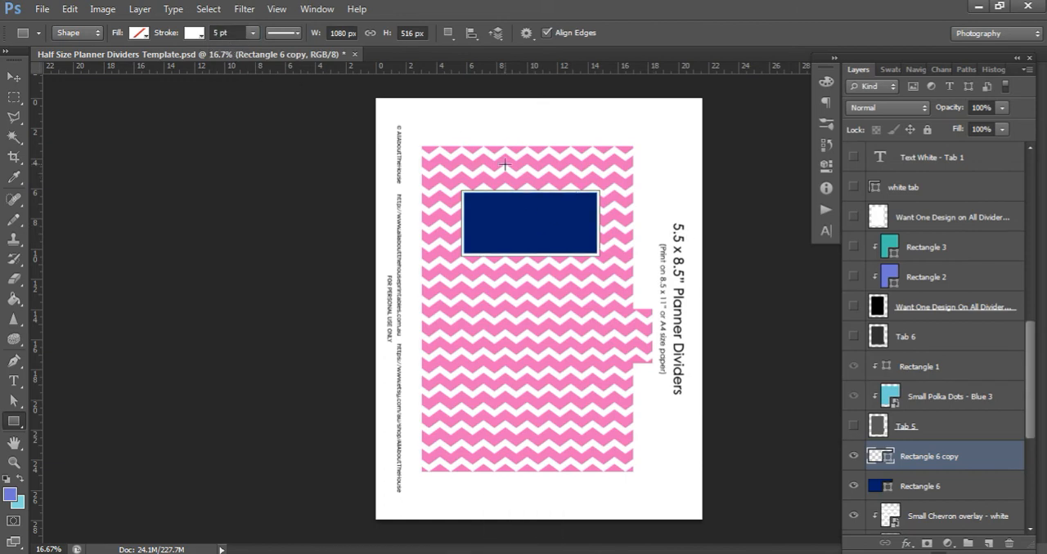
Try the dashed and dotted stroke styles on the white outline and restore the solid line
{"action": "left_click", "coordinate": [288, 34]}
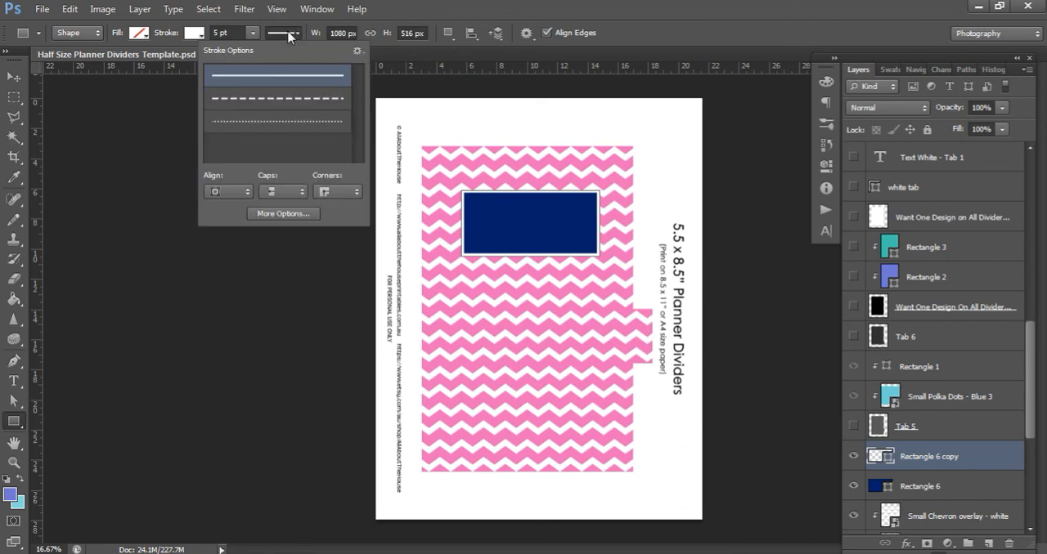
{"action": "left_click", "coordinate": [308, 108]}
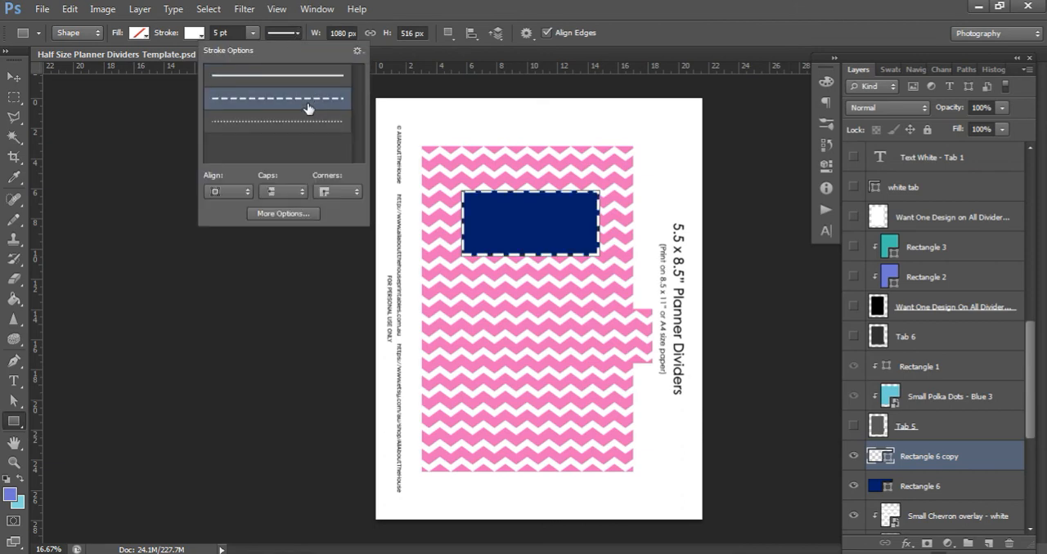
{"action": "left_click", "coordinate": [308, 122]}
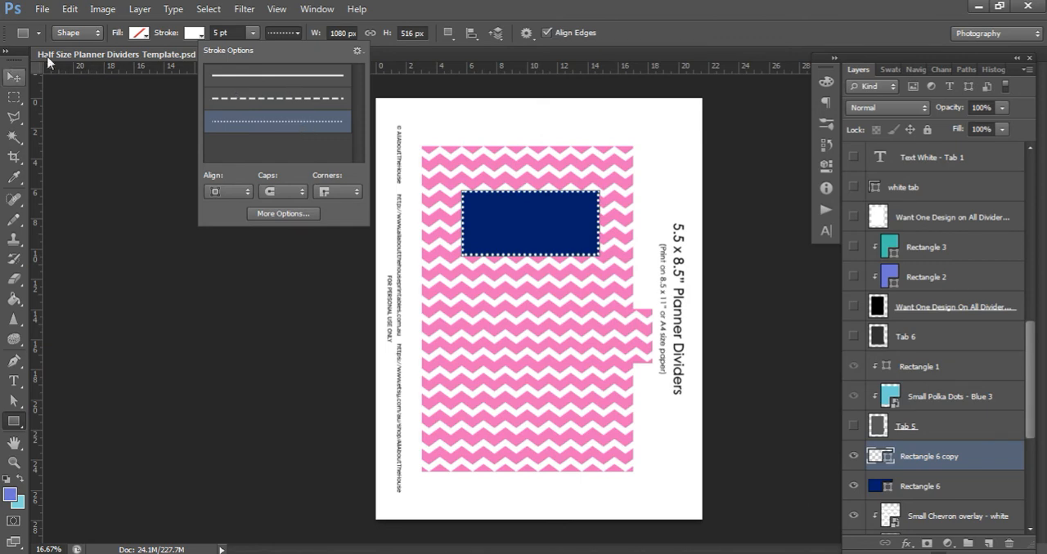
{"action": "left_click", "coordinate": [237, 75]}
Scale the white outline down to about 85.5% so it forms an inner border inside the navy rectangle
{"action": "left_click", "coordinate": [16, 82]}
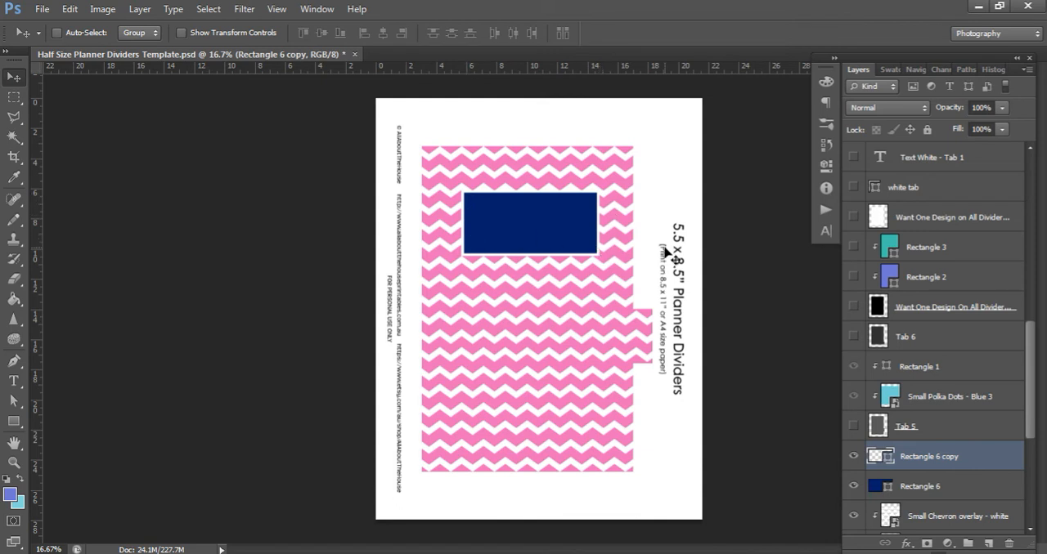
{"action": "key", "text": "ctrl+t"}
{"action": "left_click_drag", "start_coordinate": [602, 258], "coordinate": [589, 250]}
{"action": "left_click_drag", "start_coordinate": [460, 185], "coordinate": [472, 197]}
{"action": "key", "text": "Return"}
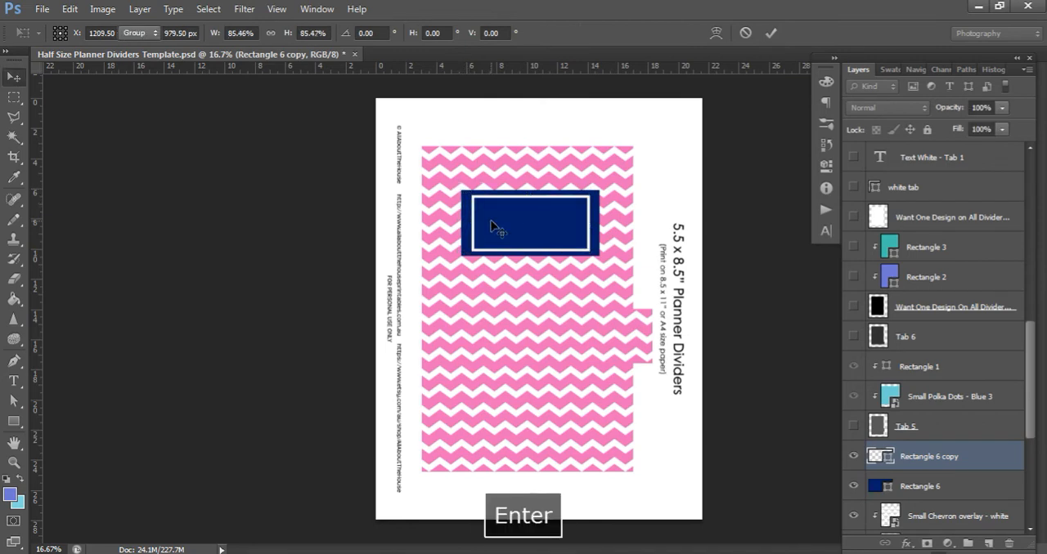
Stretch the white outline's right side to the navy rectangle's right edge and select both label rectangle layers
{"action": "key", "text": "ctrl+t"}
{"action": "left_click_drag", "start_coordinate": [589, 223], "coordinate": [599, 223]}
{"action": "key", "text": "Return"}
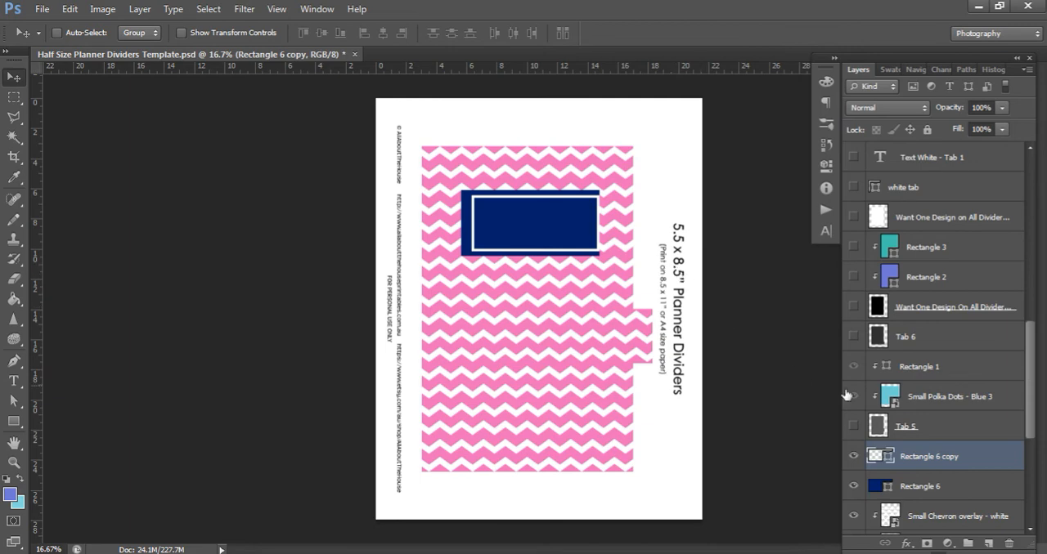
{"action": "scroll", "coordinate": [951, 400], "scroll_direction": "down", "scroll_amount": 1}
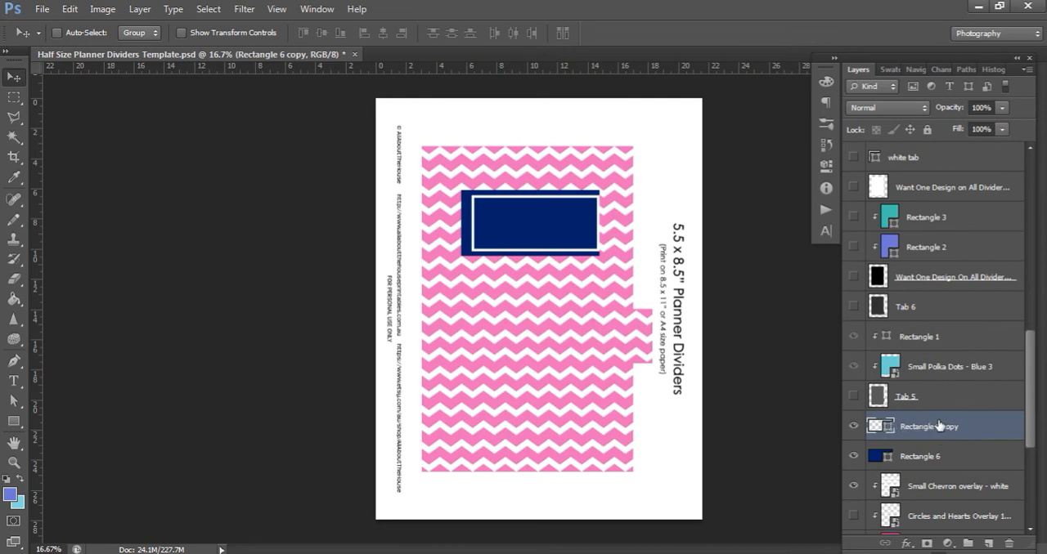
Try centering both label rectangles horizontally within a rectangular selection spanning the full page width, and clear the selection
{"action": "left_click", "coordinate": [16, 98]}
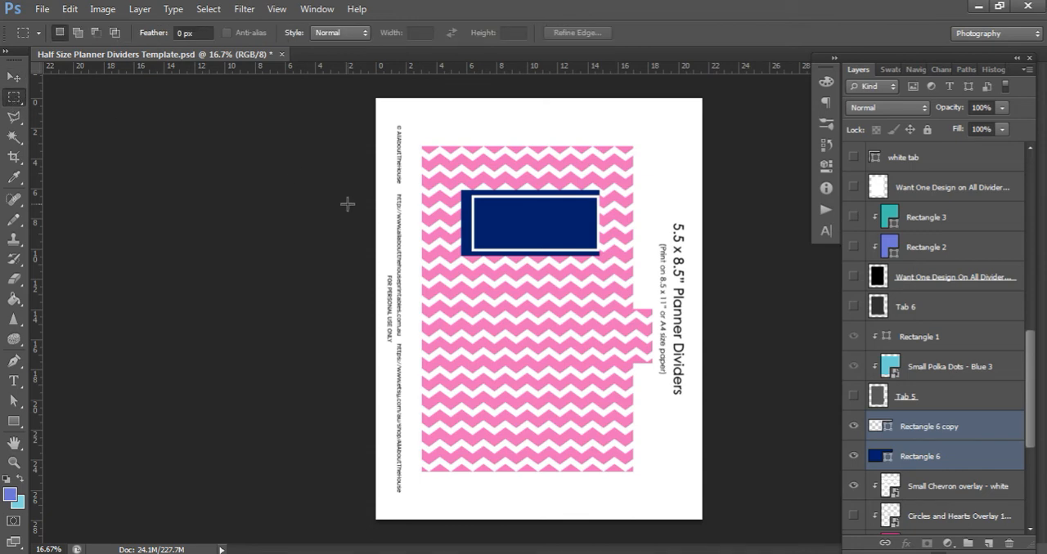
{"action": "left_click_drag", "start_coordinate": [378, 216], "coordinate": [876, 358]}
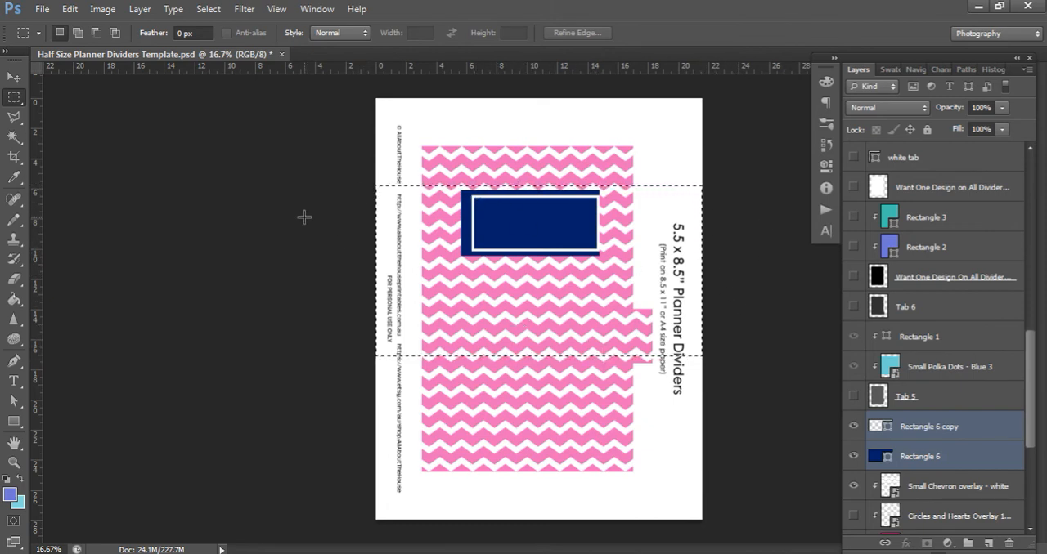
{"action": "left_click", "coordinate": [15, 78]}
{"action": "left_click", "coordinate": [383, 33]}
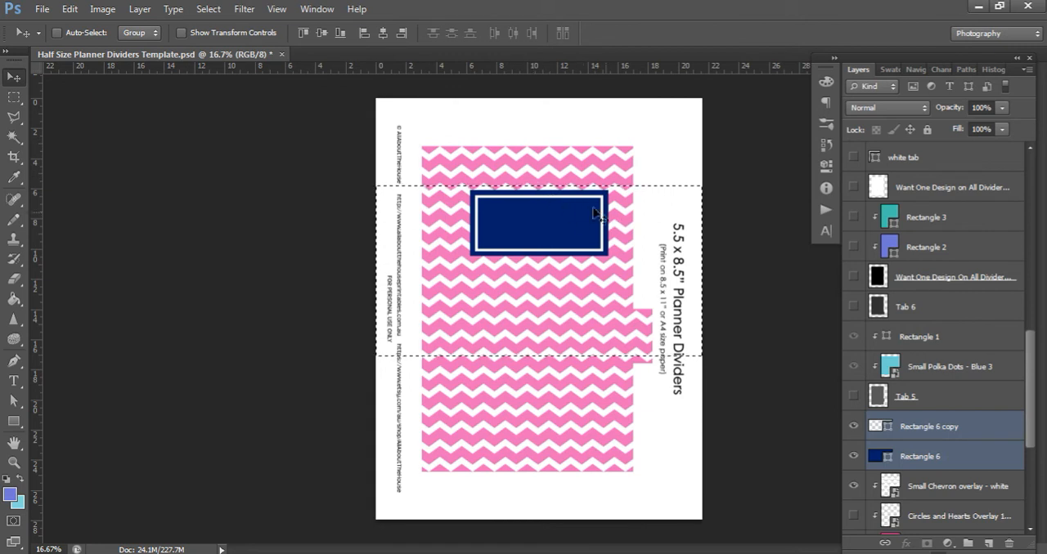
{"action": "key", "text": "ctrl+d"}
Center both label rectangles horizontally within a selection spanning the chevron divider's body width, excluding the tab, and clear the selection
{"action": "left_click", "coordinate": [14, 98]}
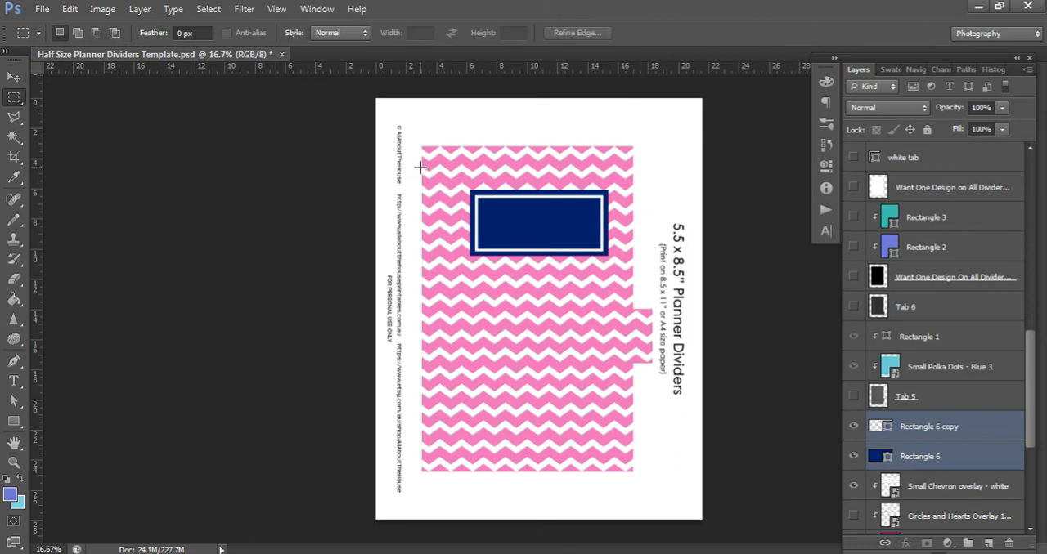
{"action": "left_click_drag", "start_coordinate": [421, 166], "coordinate": [633, 294]}
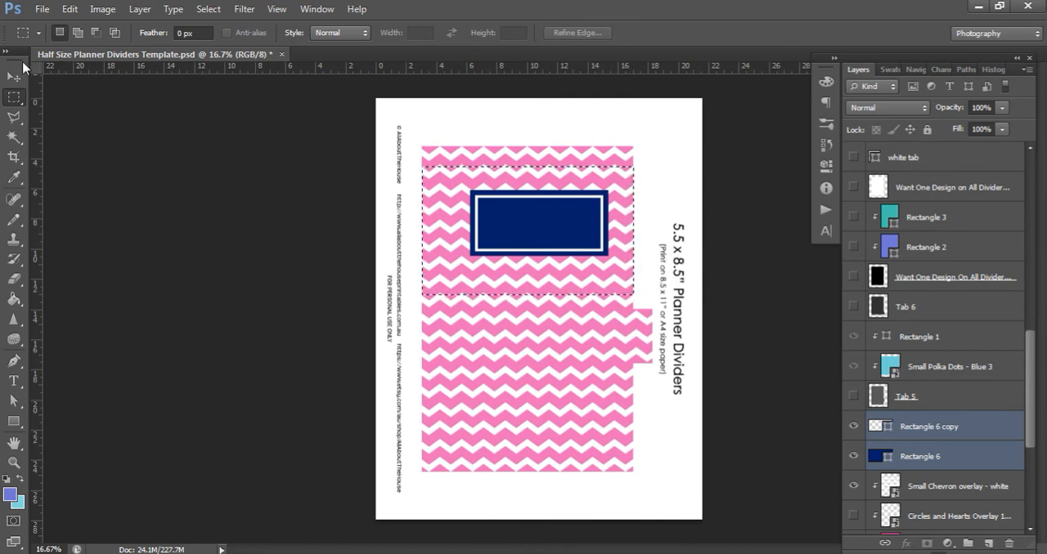
{"action": "left_click", "coordinate": [15, 76]}
{"action": "left_click", "coordinate": [382, 35]}
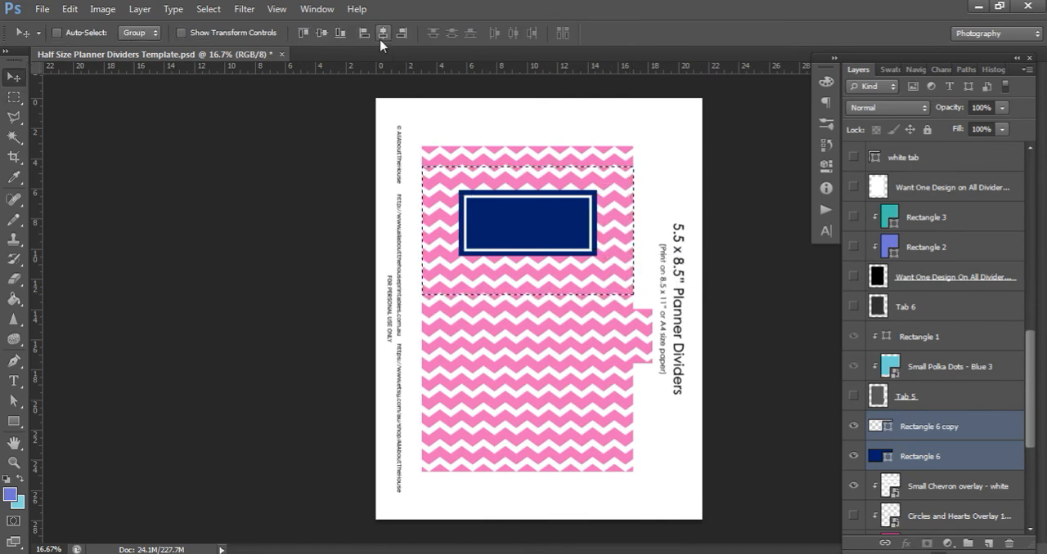
{"action": "key", "text": "ctrl+d"}
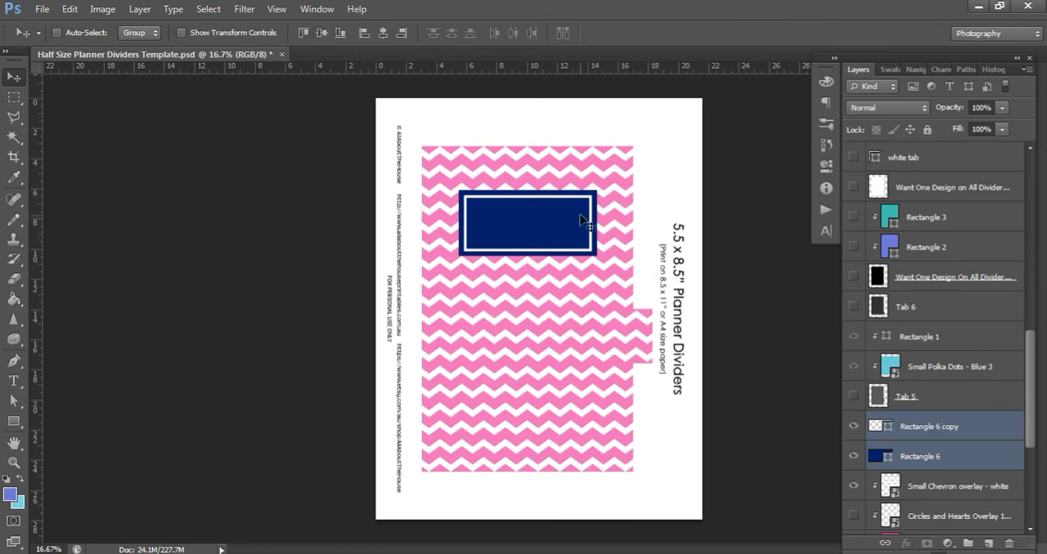
Stretch the white outline's right side to 101.20% width and center the outline horizontally on the navy rectangle
{"action": "key", "text": "ctrl+equal"}
{"action": "key", "text": "ctrl+equal"}
{"action": "key", "text": "ctrl+equal"}
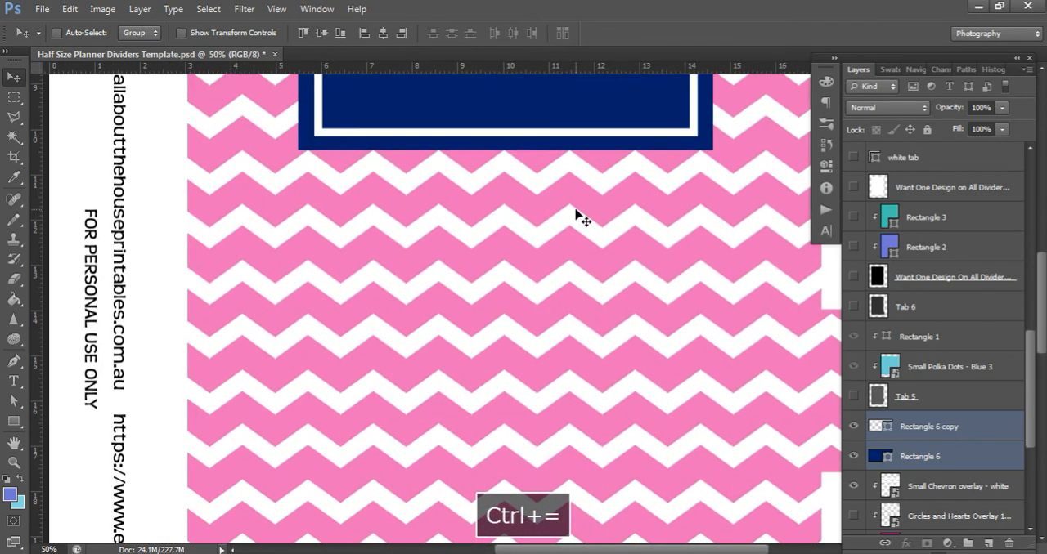
{"action": "scroll", "coordinate": [576, 228], "scroll_direction": "up", "scroll_amount": 2}
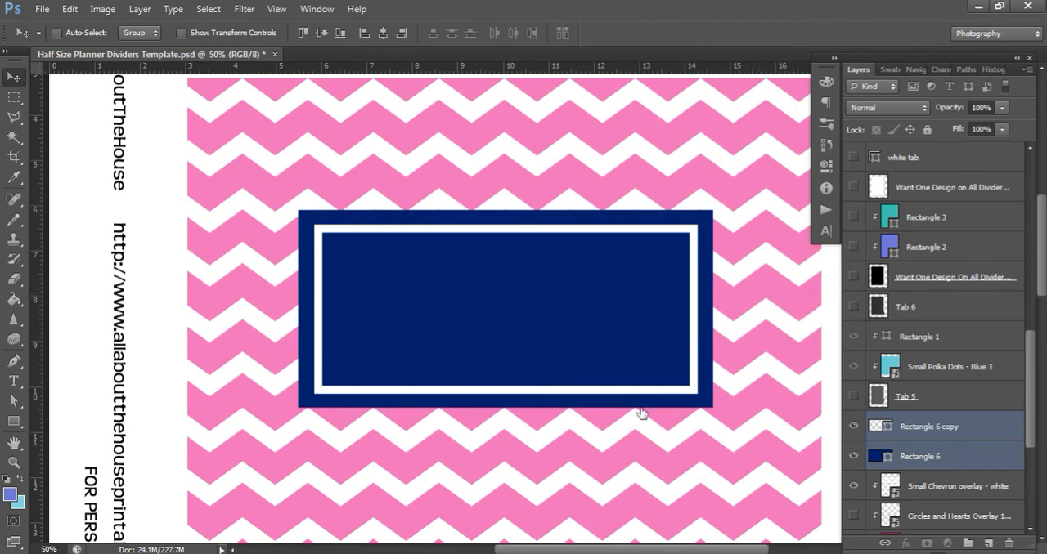
{"action": "left_click", "coordinate": [929, 427]}
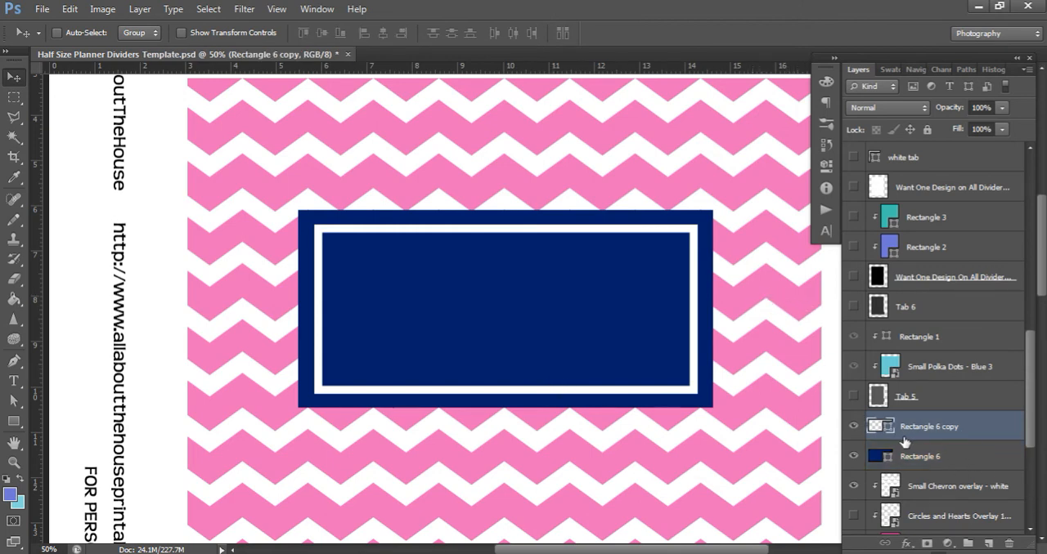
{"action": "key", "text": "ctrl+t"}
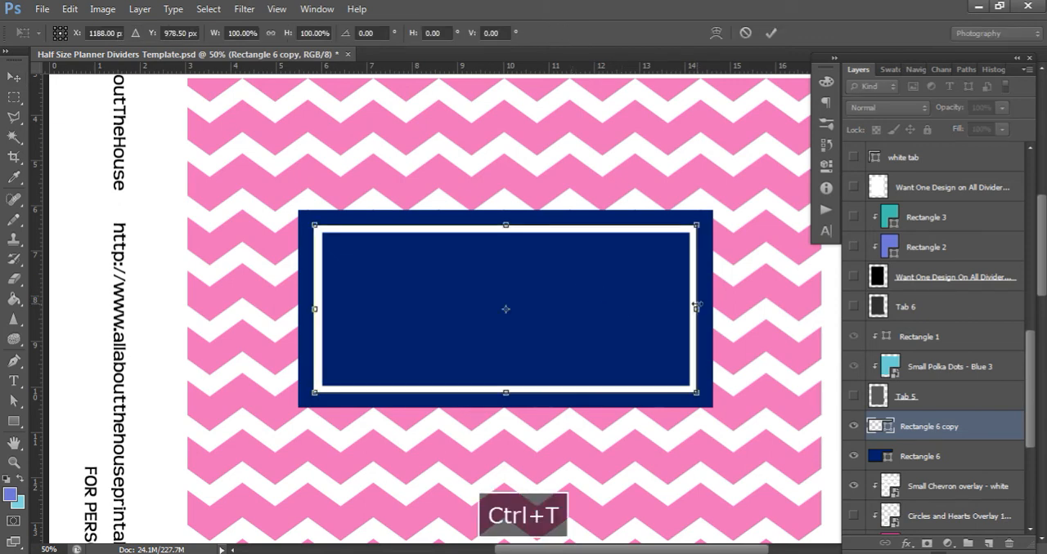
{"action": "left_click_drag", "start_coordinate": [694, 309], "coordinate": [700, 309]}
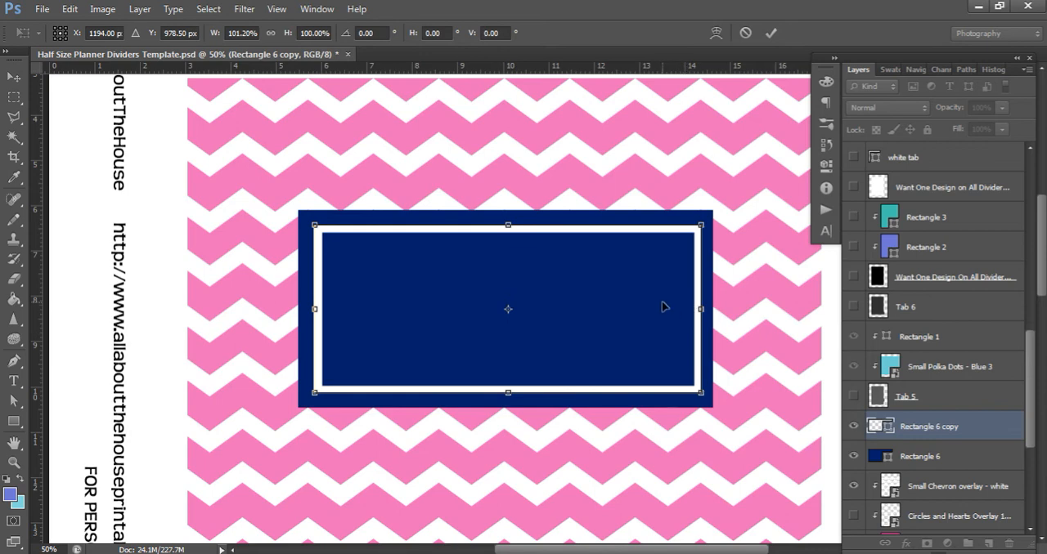
{"action": "key", "text": "Return"}
{"action": "left_click", "coordinate": [949, 458], "text": "ctrl"}
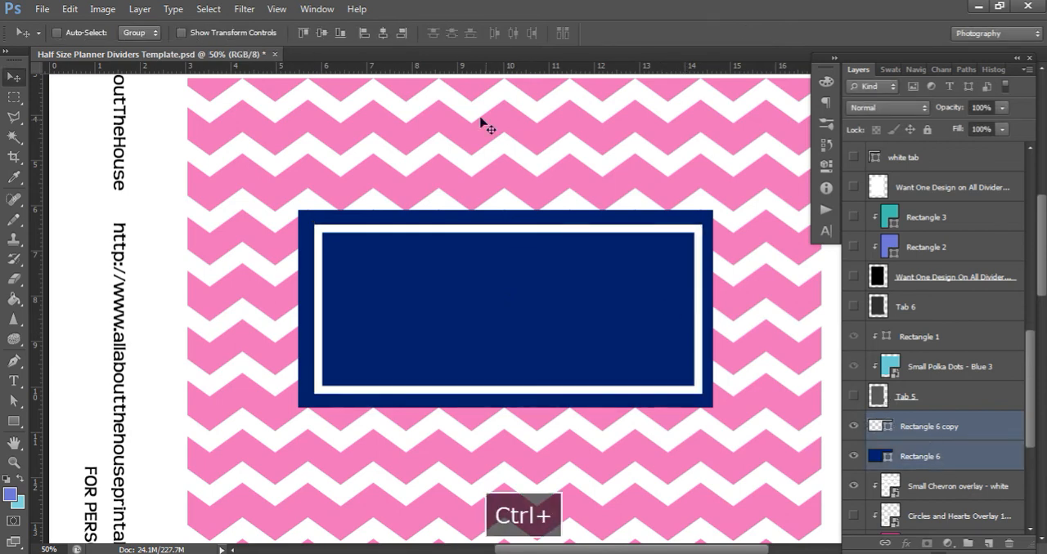
{"action": "left_click", "coordinate": [322, 33]}
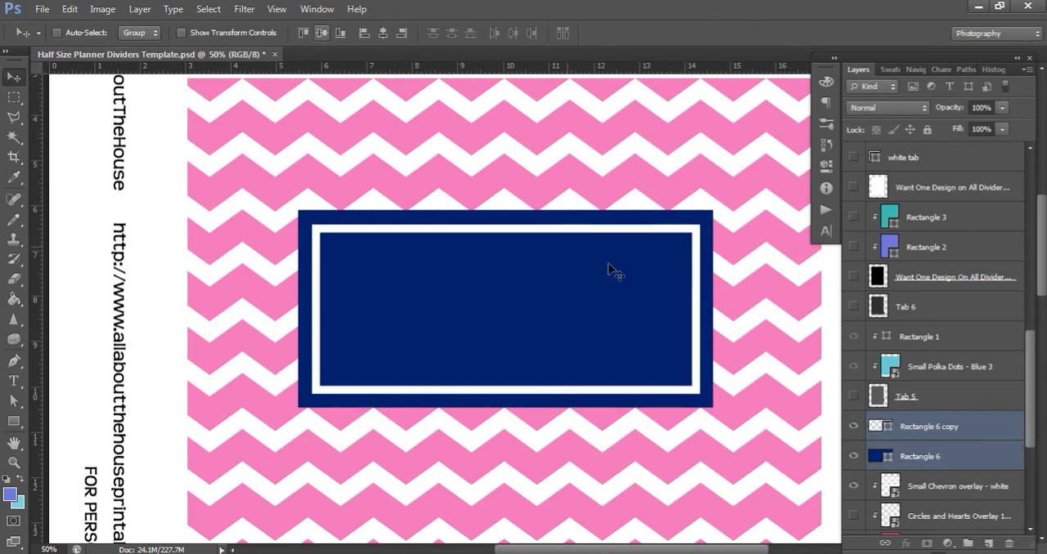
Add a new layer above the white outline and set the foreground color to white, RGB 255, 255, 255
{"action": "left_click", "coordinate": [956, 431]}
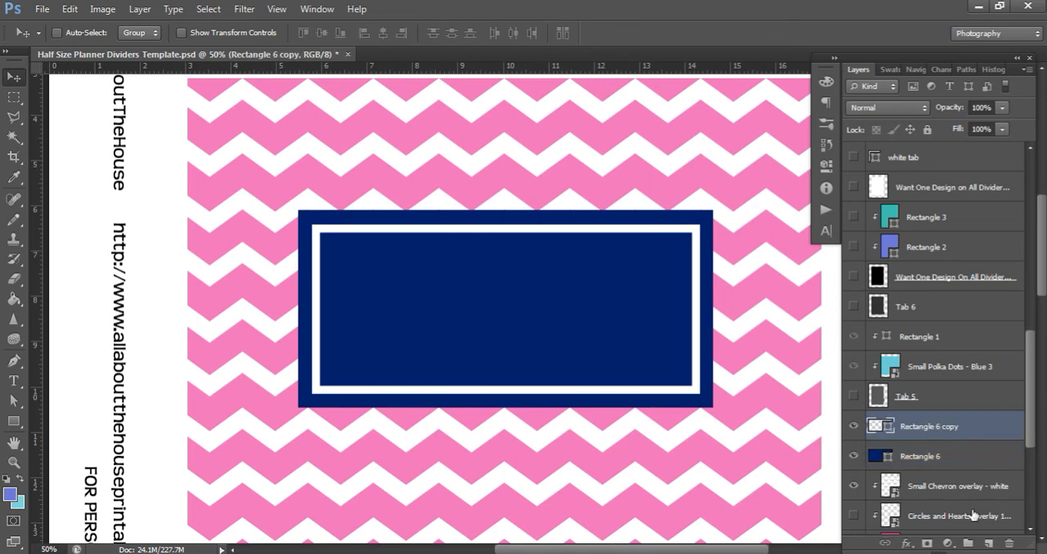
{"action": "left_click", "coordinate": [988, 542]}
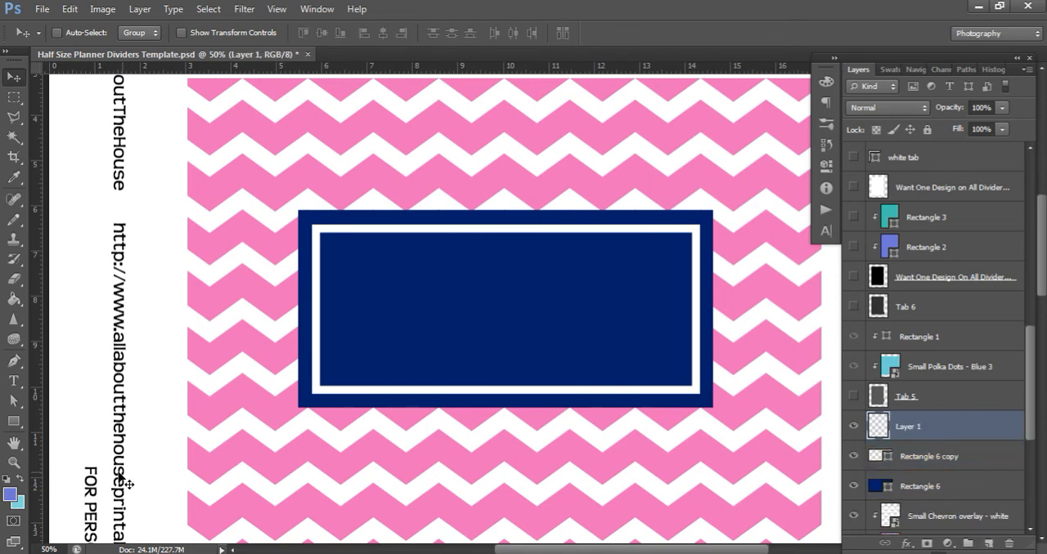
{"action": "left_click", "coordinate": [10, 495]}
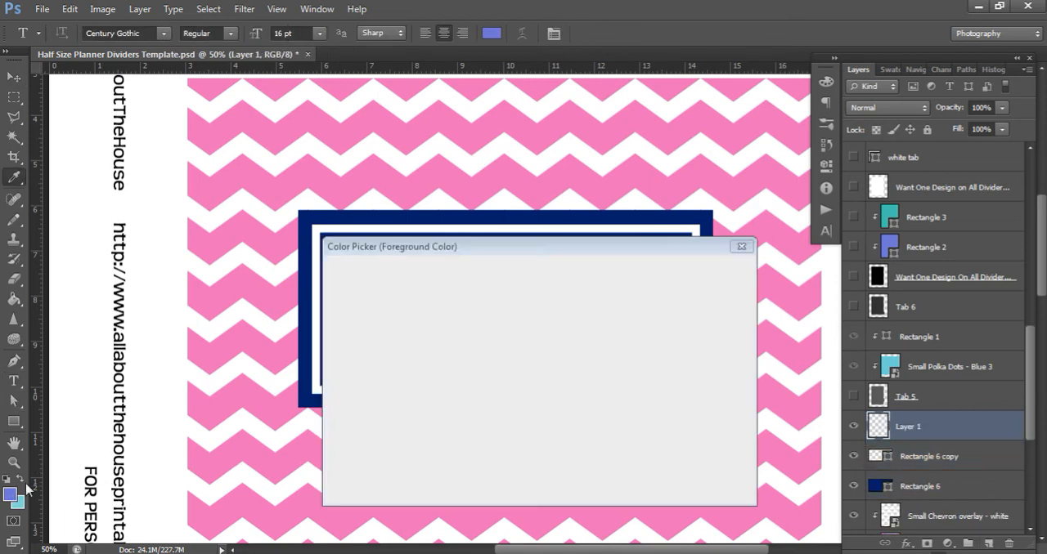
{"action": "type", "text": "255"}
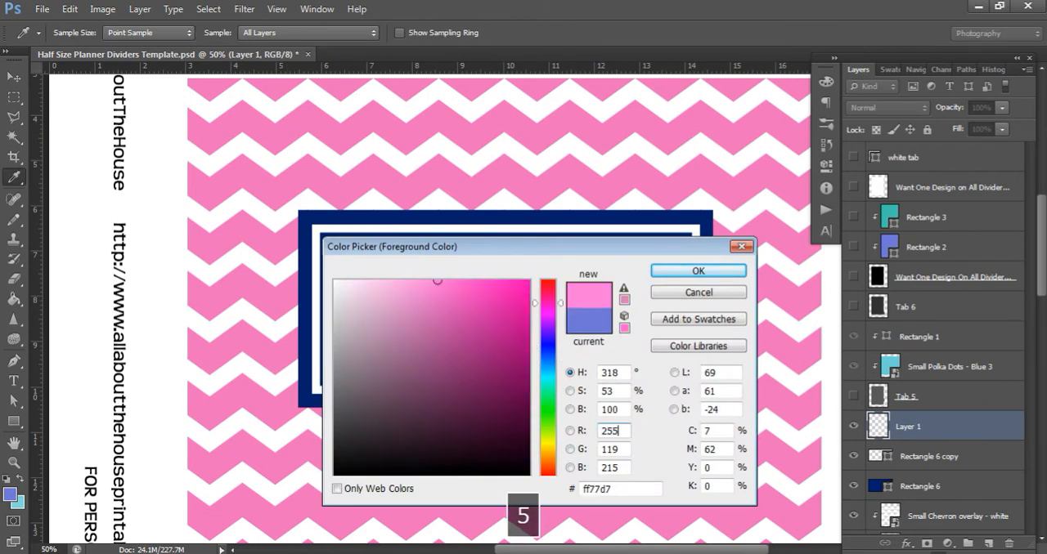
{"action": "key", "text": "Tab"}
{"action": "type", "text": "255"}
{"action": "key", "text": "Tab"}
{"action": "type", "text": "255"}
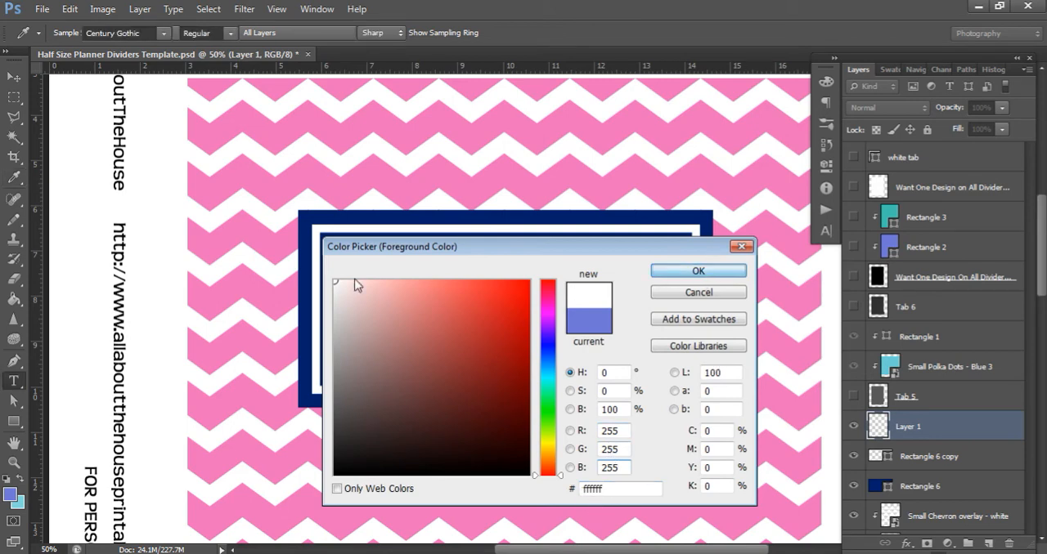
{"action": "left_click", "coordinate": [699, 272]}
Add the text "RECIPES" inside the navy label
{"action": "key", "text": "t"}
{"action": "left_click", "coordinate": [405, 318]}
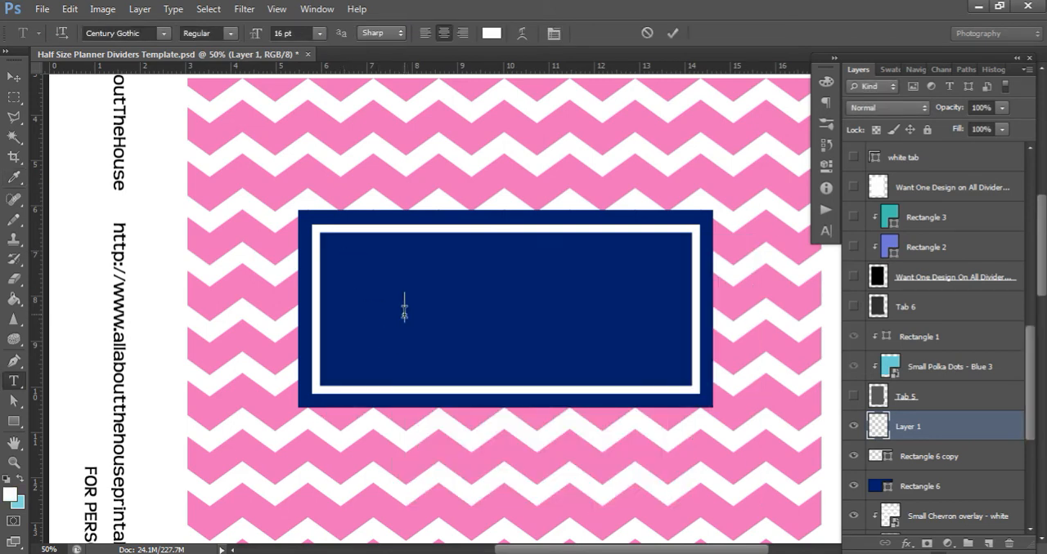
{"action": "key", "text": "Caps_Lock"}
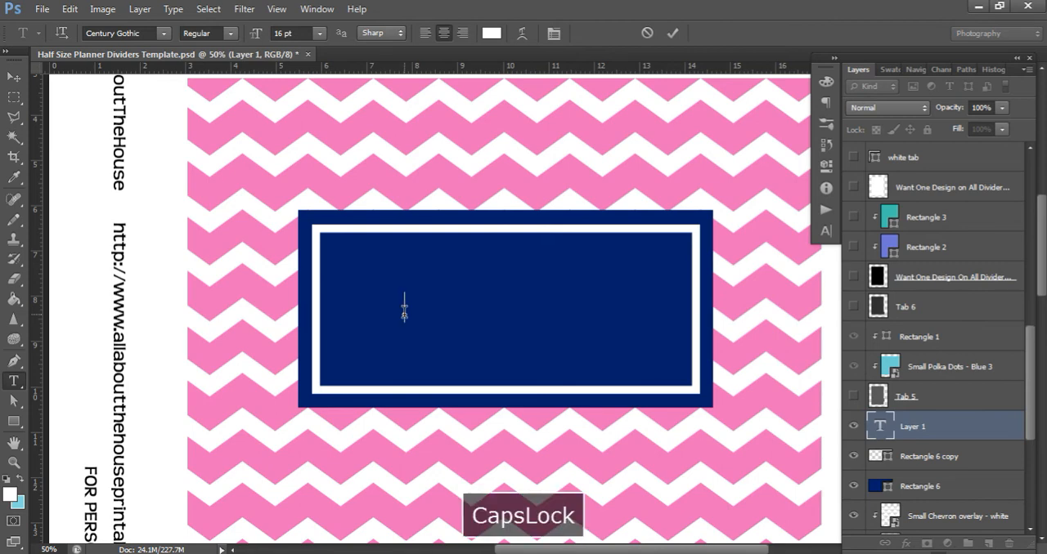
{"action": "type", "text": "R"}
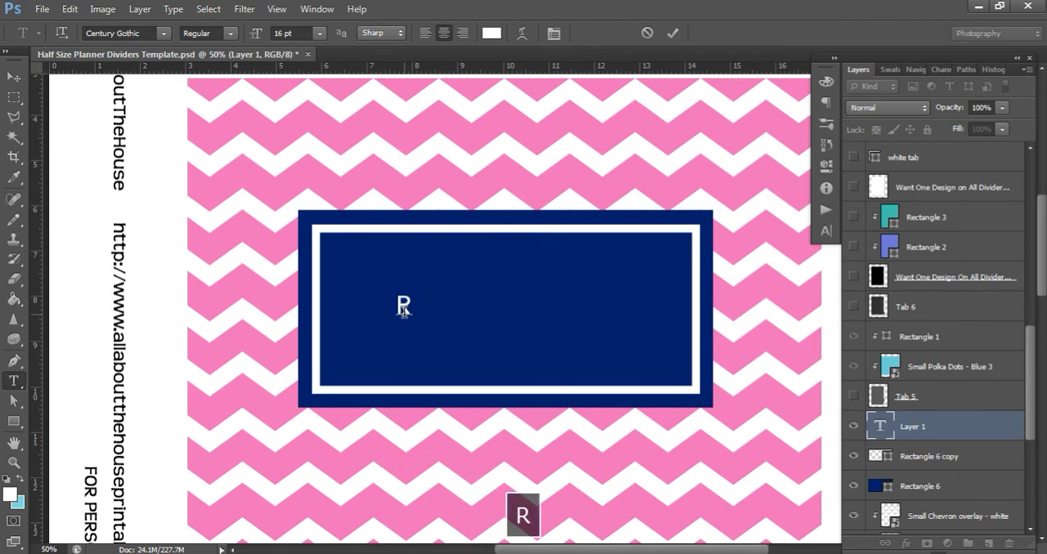
{"action": "type", "text": "ECIPES"}
{"action": "key", "text": "Caps_Lock"}
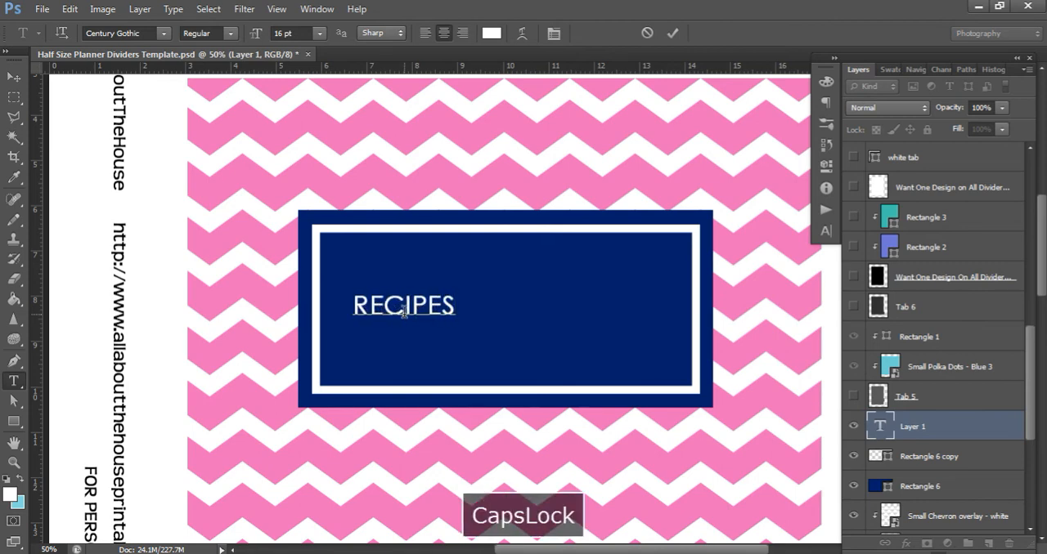
Try the label text at 40 pt and set its size to 30 pt
{"action": "key", "text": "ctrl+a"}
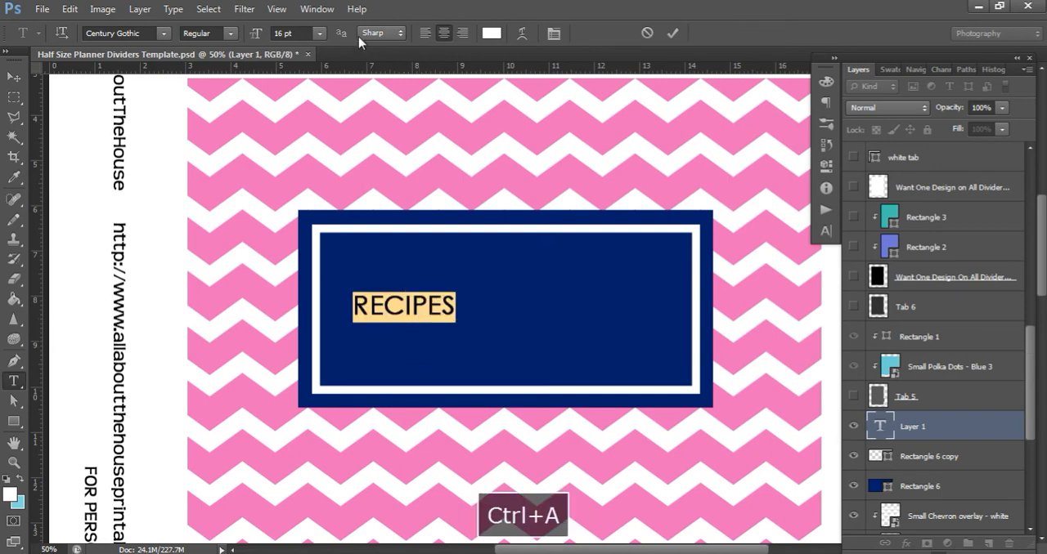
{"action": "left_click", "coordinate": [292, 32]}
{"action": "type", "text": "30"}
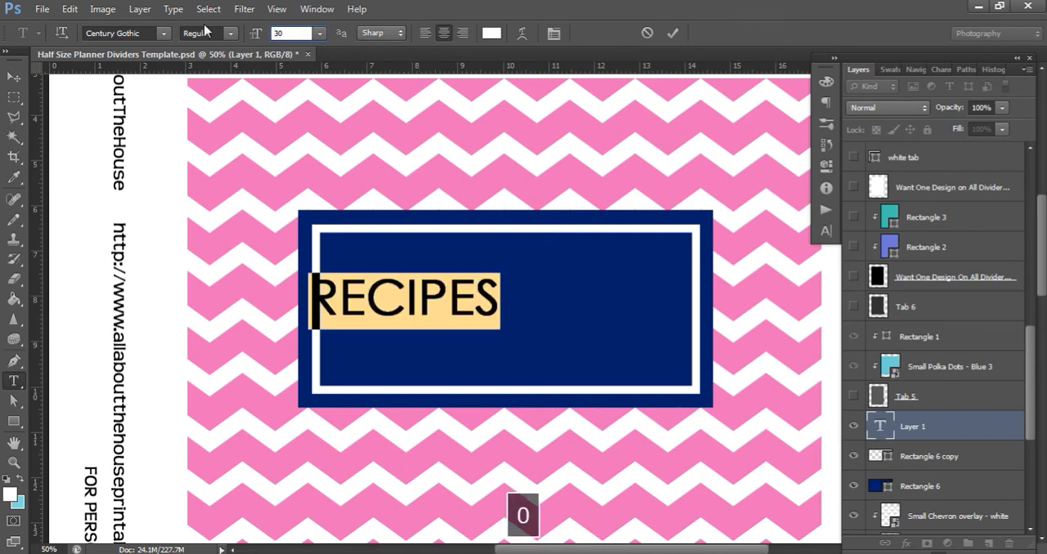
{"action": "key", "text": "BackSpace"}
{"action": "key", "text": "BackSpace"}
{"action": "type", "text": "40"}
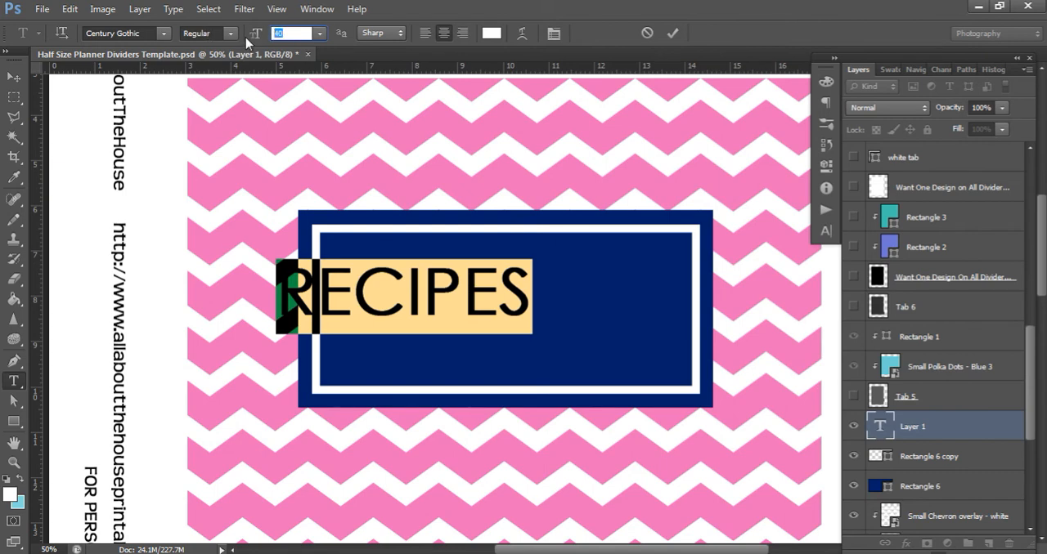
{"action": "type", "text": "30"}
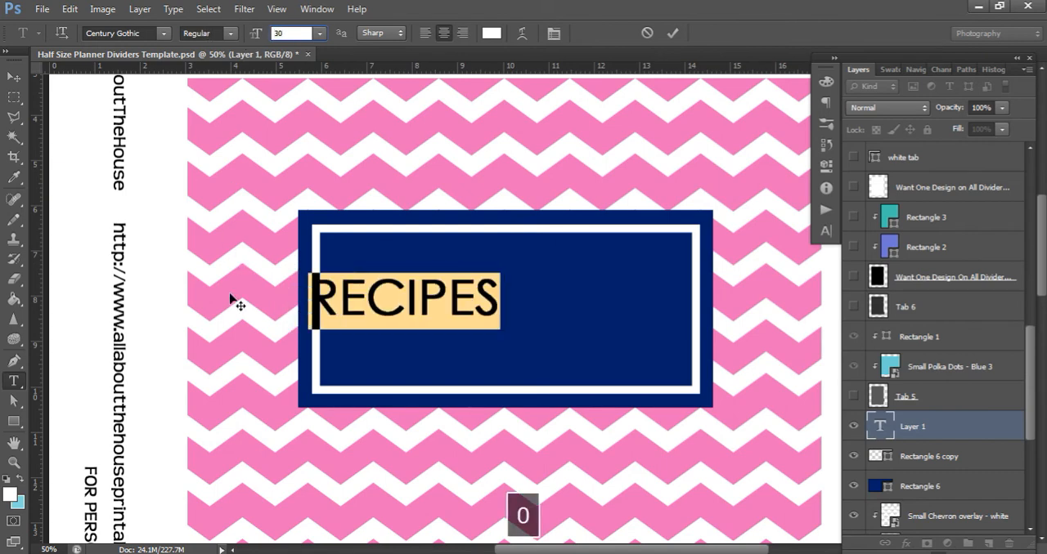
Insert the owner's first name in possessive form as a line above the label word and retype that word as "Recipes"
{"action": "left_click", "coordinate": [309, 303]}
{"action": "type", "text": "Rachael"}
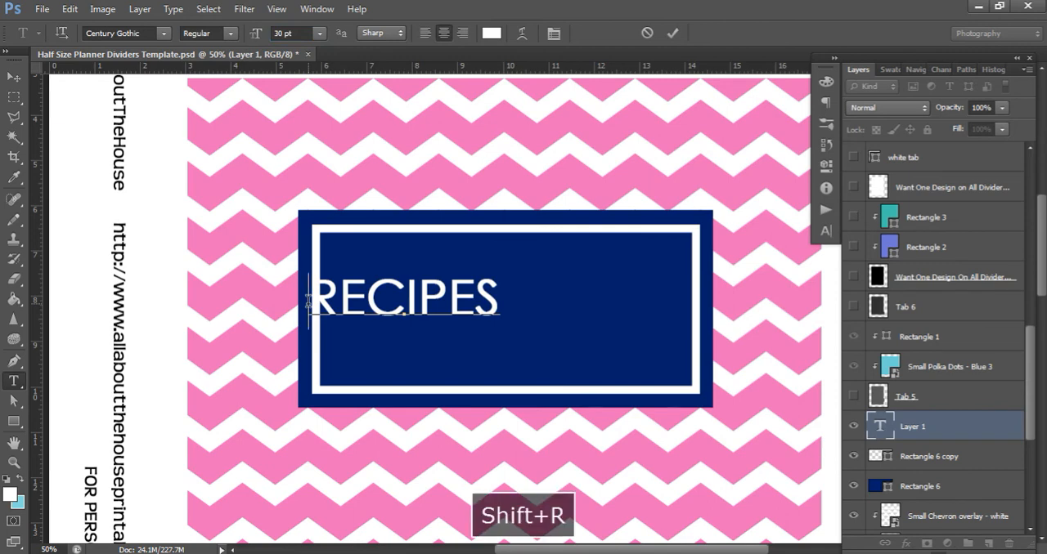
{"action": "key", "text": "BackSpace"}
{"action": "key", "text": "BackSpace"}
{"action": "key", "text": "BackSpace"}
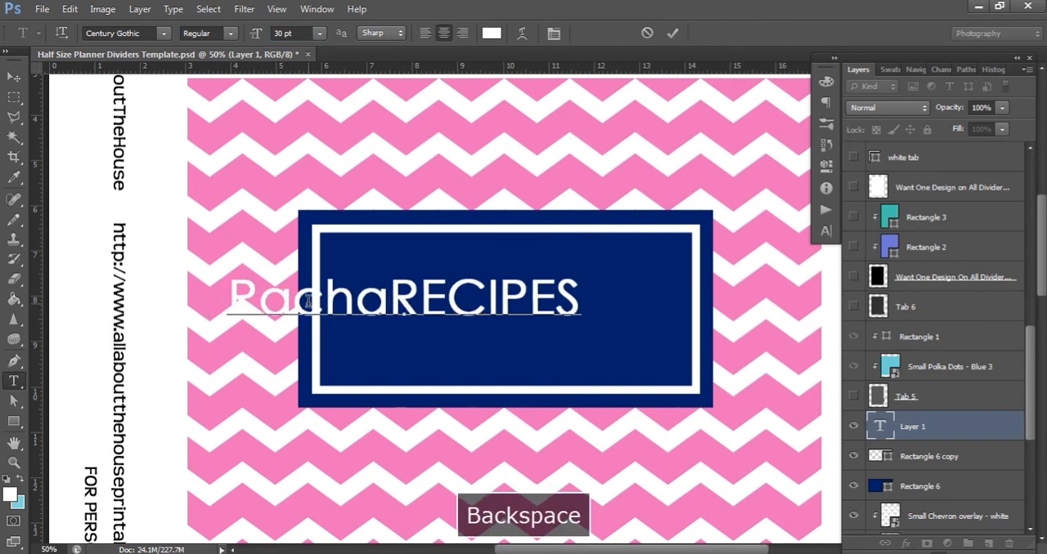
{"action": "type", "text": "el's"}
{"action": "key", "text": "Return"}
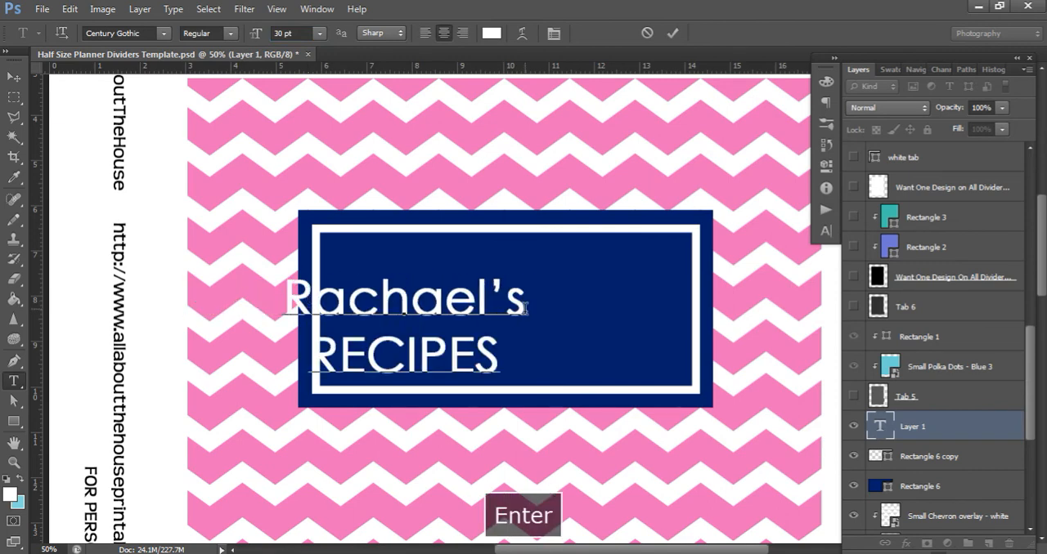
{"action": "left_click_drag", "start_coordinate": [507, 352], "coordinate": [337, 352]}
{"action": "type", "text": "ECIPES"}
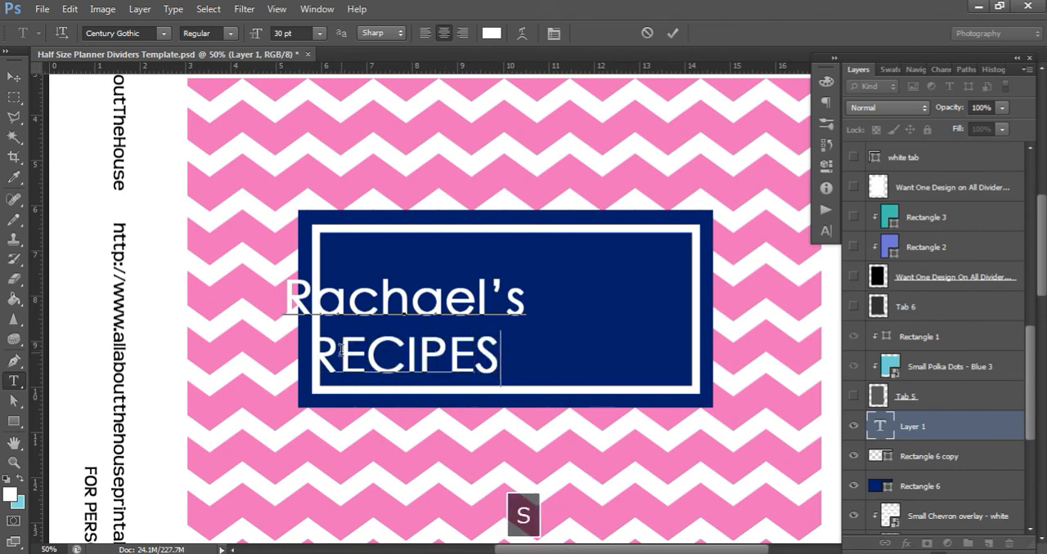
Move the title text inside the navy label, centering it horizontally across the divider and vertically on the navy rectangle
{"action": "left_click", "coordinate": [16, 80]}
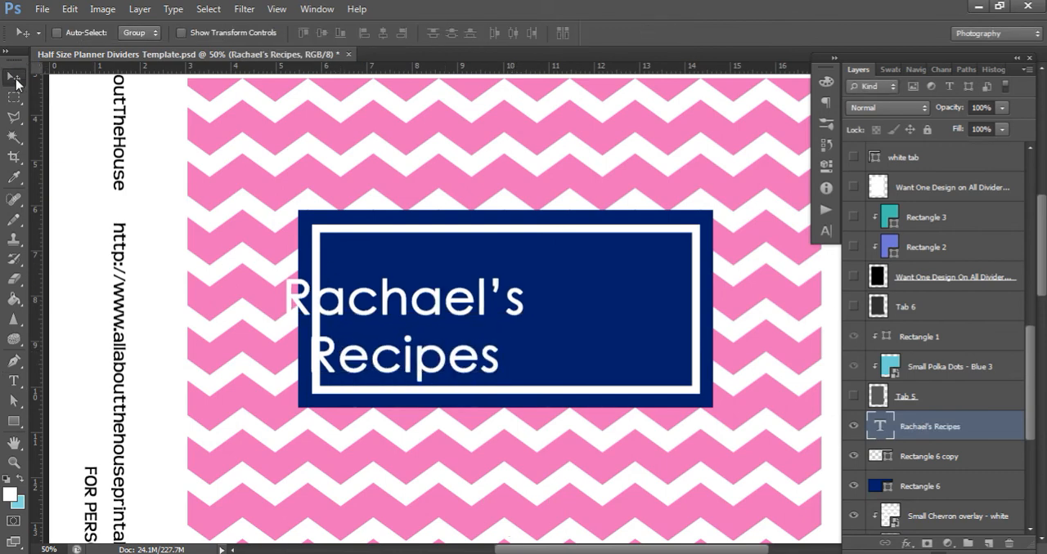
{"action": "left_click_drag", "start_coordinate": [519, 325], "coordinate": [620, 305]}
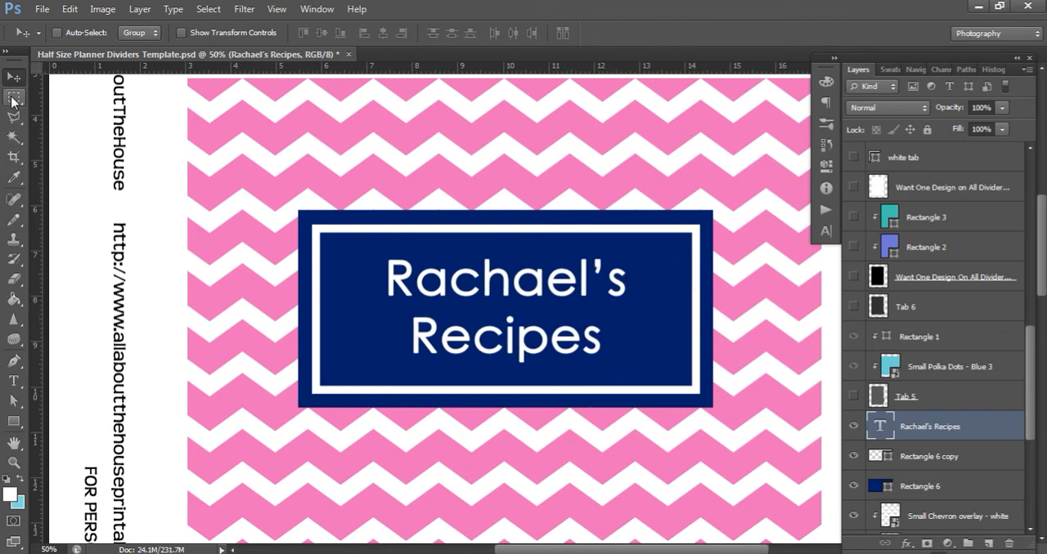
{"action": "left_click", "coordinate": [13, 99]}
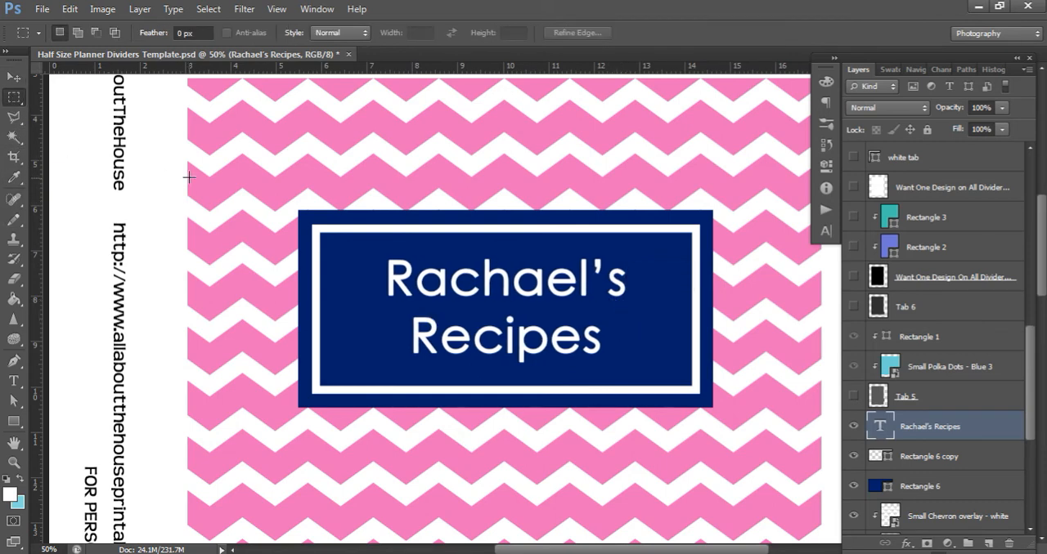
{"action": "left_click_drag", "start_coordinate": [187, 174], "coordinate": [803, 417]}
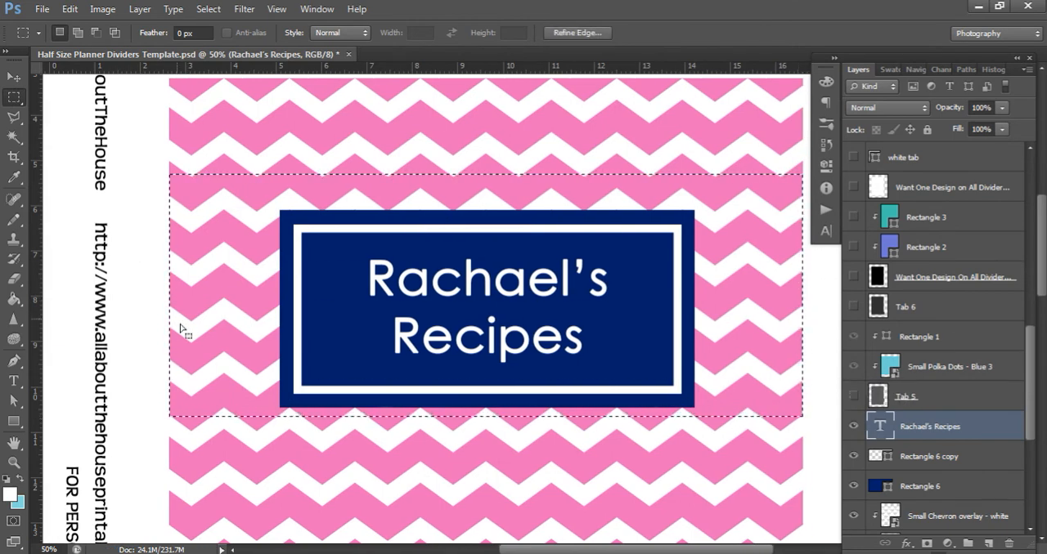
{"action": "left_click", "coordinate": [13, 77]}
{"action": "left_click", "coordinate": [382, 32]}
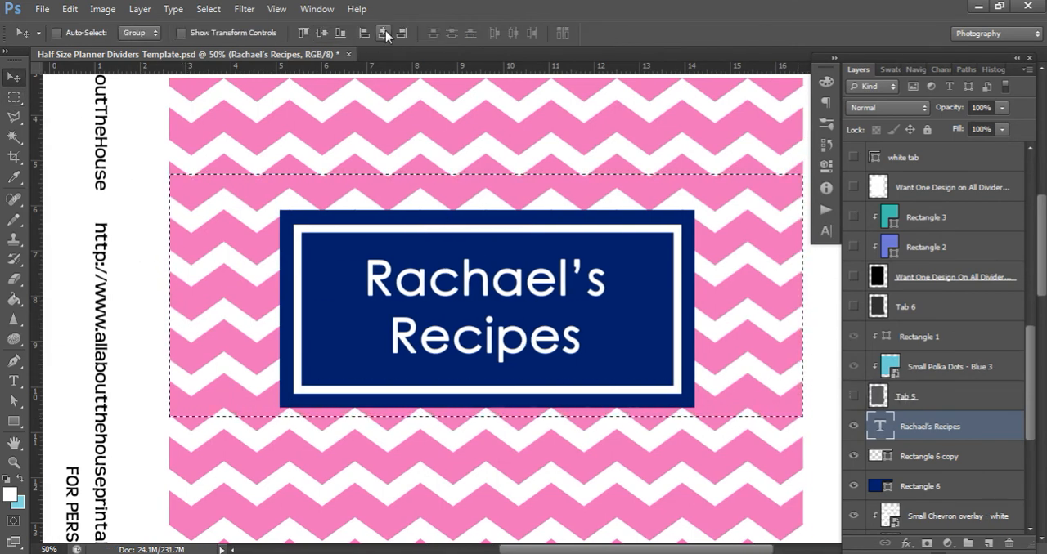
{"action": "key", "text": "ctrl+d"}
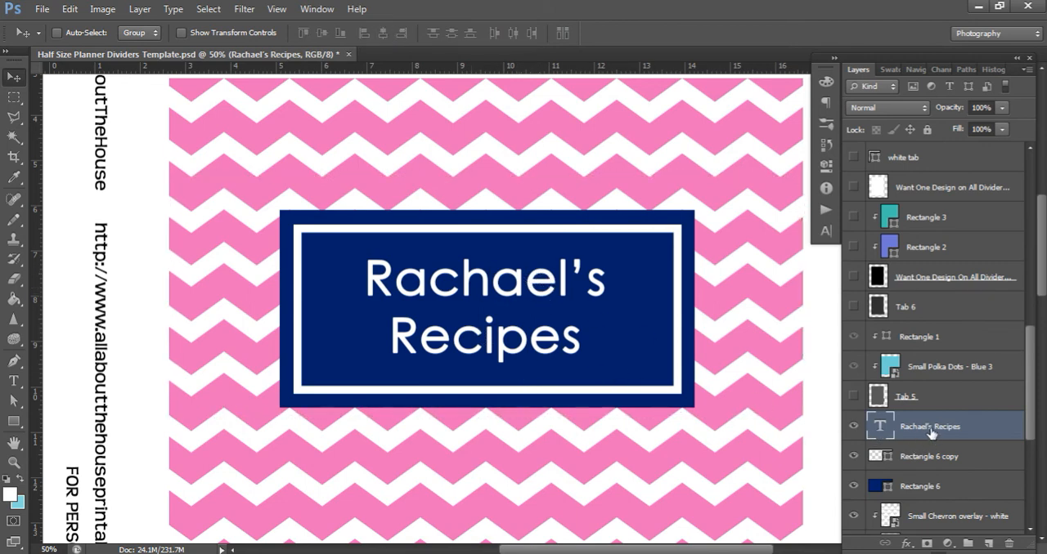
{"action": "left_click", "coordinate": [920, 490], "text": "ctrl"}
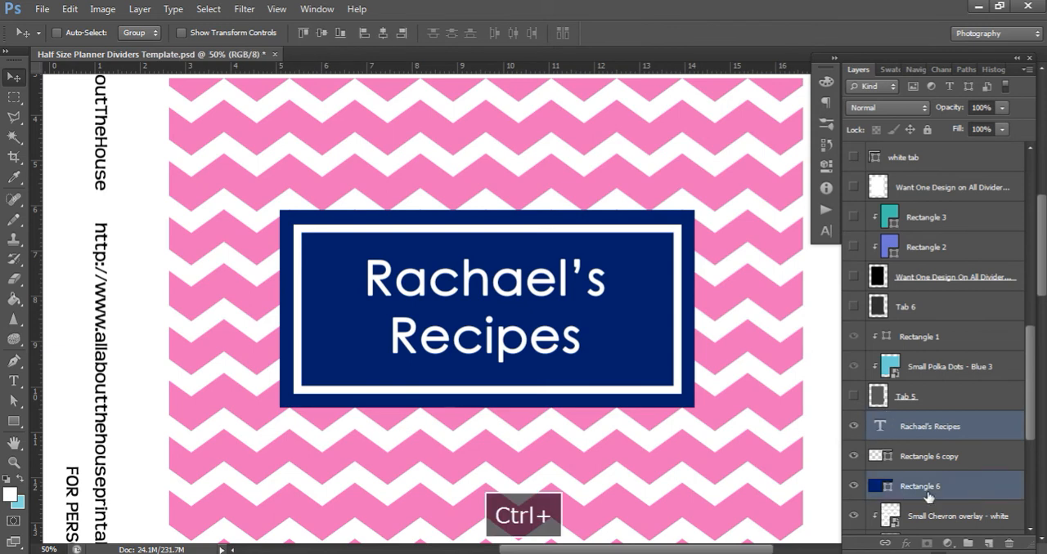
{"action": "left_click", "coordinate": [323, 34]}
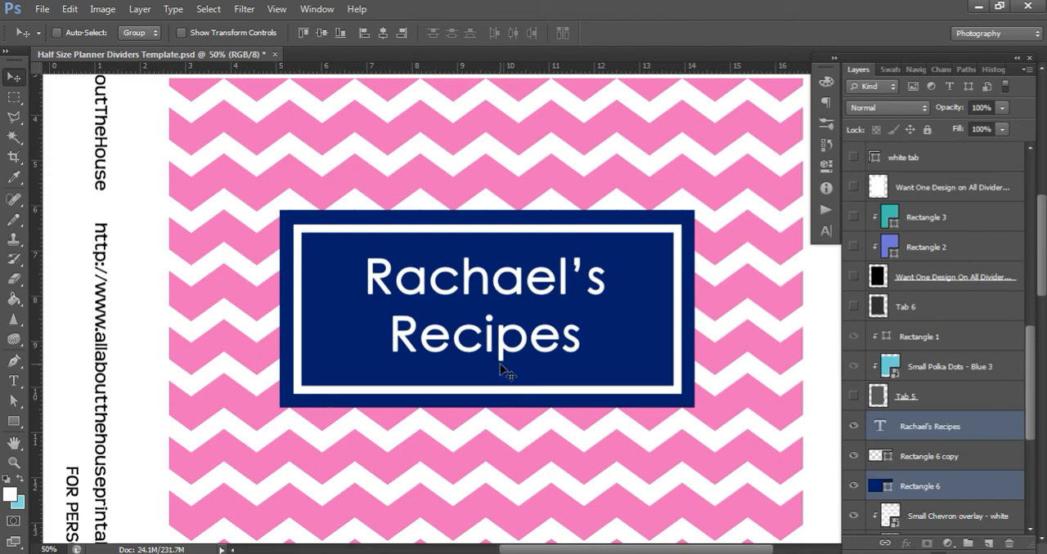
Browse the available fonts for the title text without changing the current one
{"action": "key", "text": "ctrl+minus"}
{"action": "key", "text": "ctrl+minus"}
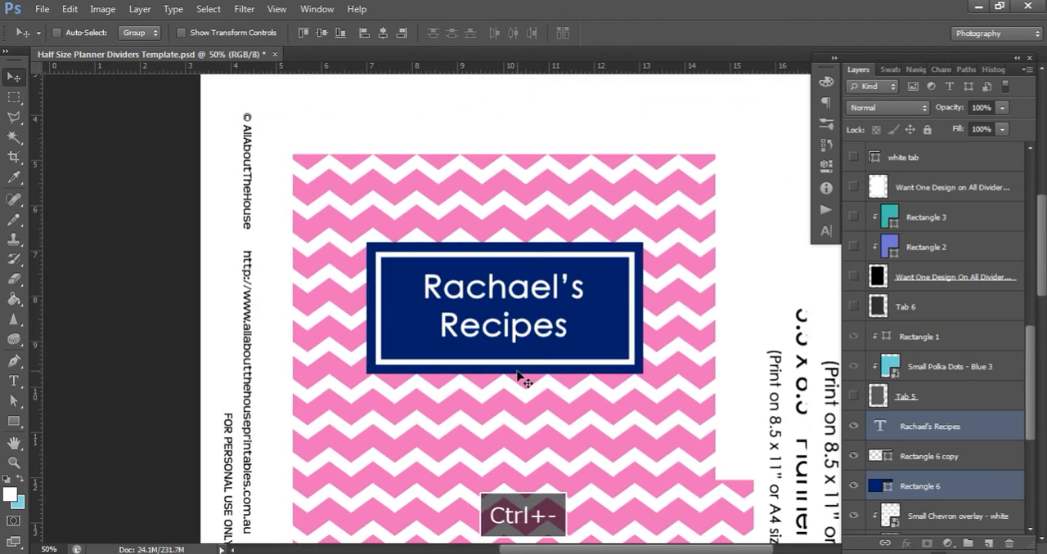
{"action": "scroll", "coordinate": [560, 337], "scroll_direction": "down", "scroll_amount": 3}
{"action": "scroll", "coordinate": [559, 337], "scroll_direction": "down", "scroll_amount": 1}
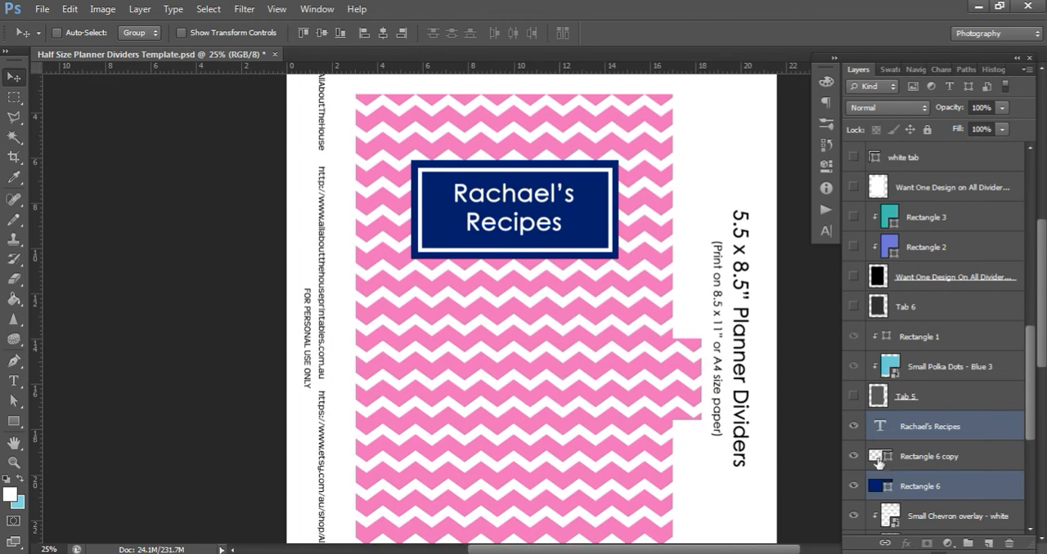
{"action": "left_click", "coordinate": [930, 426]}
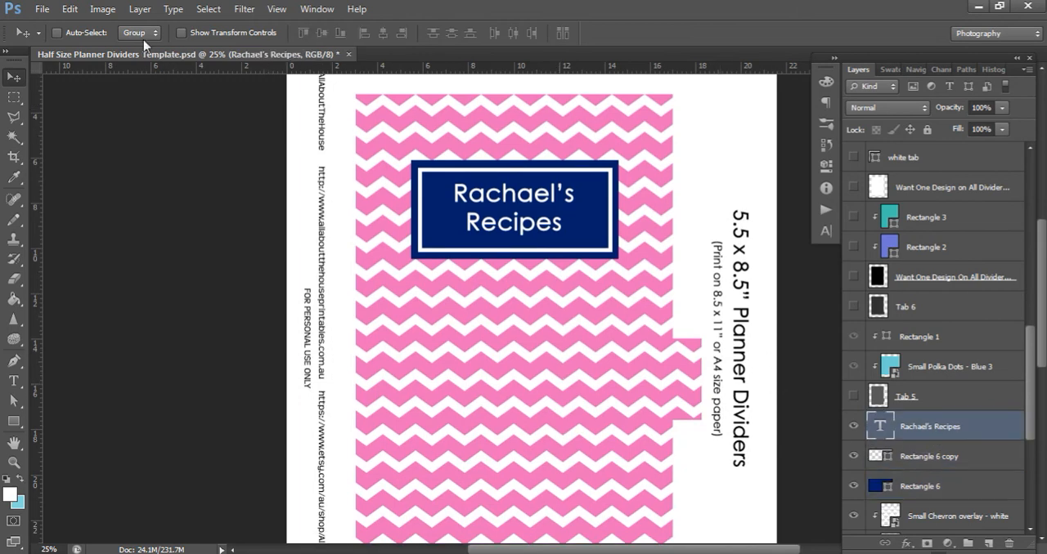
{"action": "left_click", "coordinate": [14, 381]}
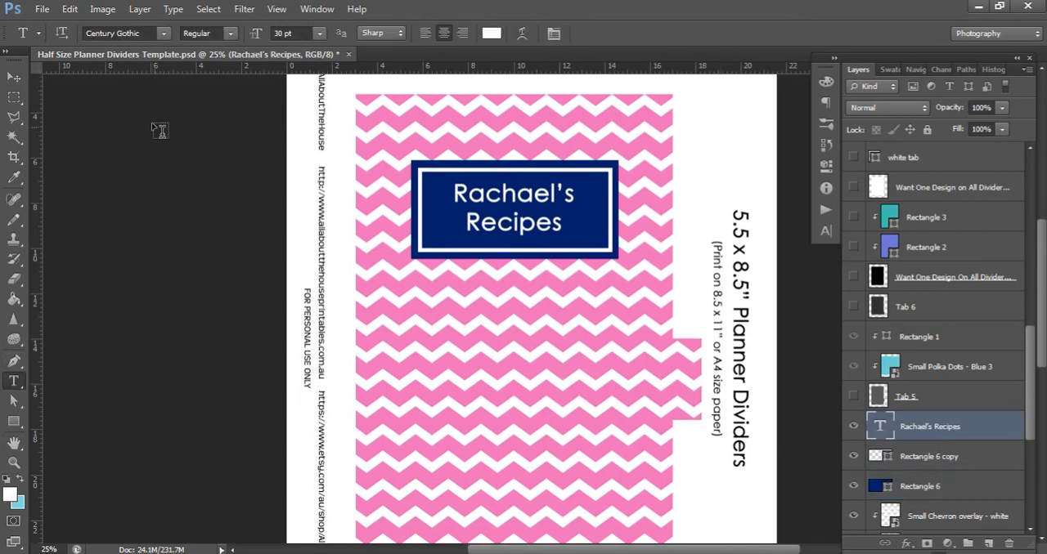
{"action": "left_click", "coordinate": [164, 33]}
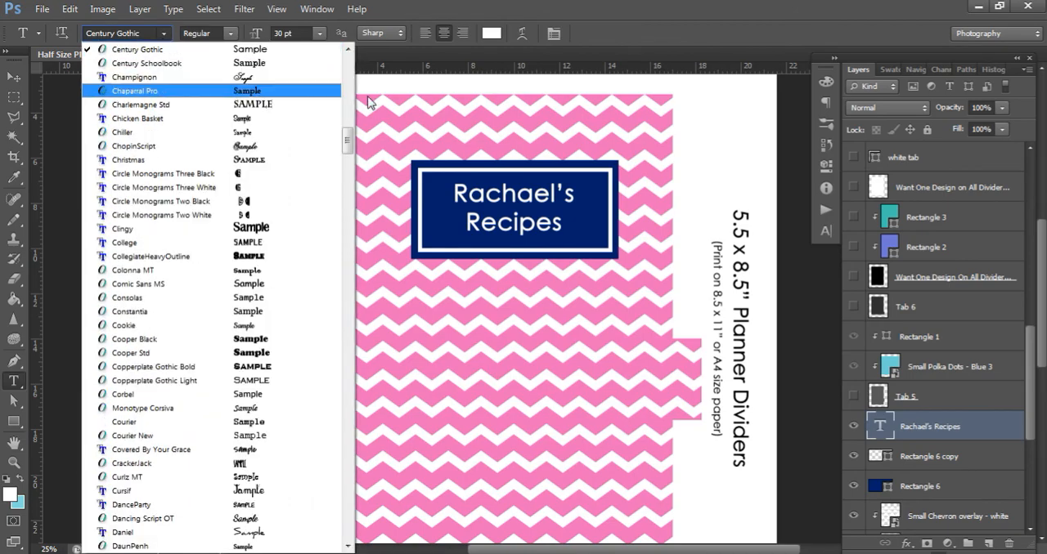
{"action": "left_click_drag", "start_coordinate": [350, 140], "coordinate": [360, 116]}
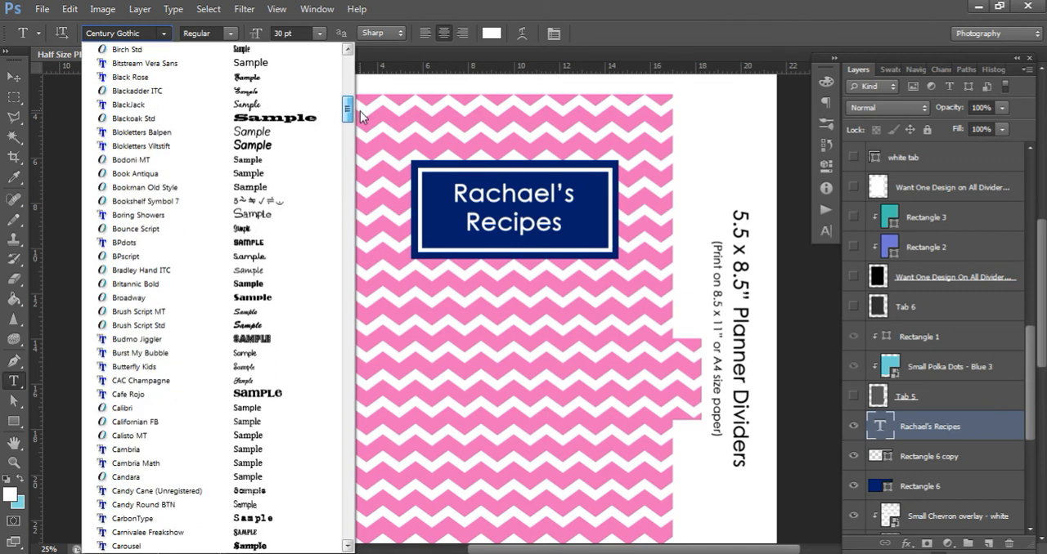
{"action": "left_click", "coordinate": [165, 34]}
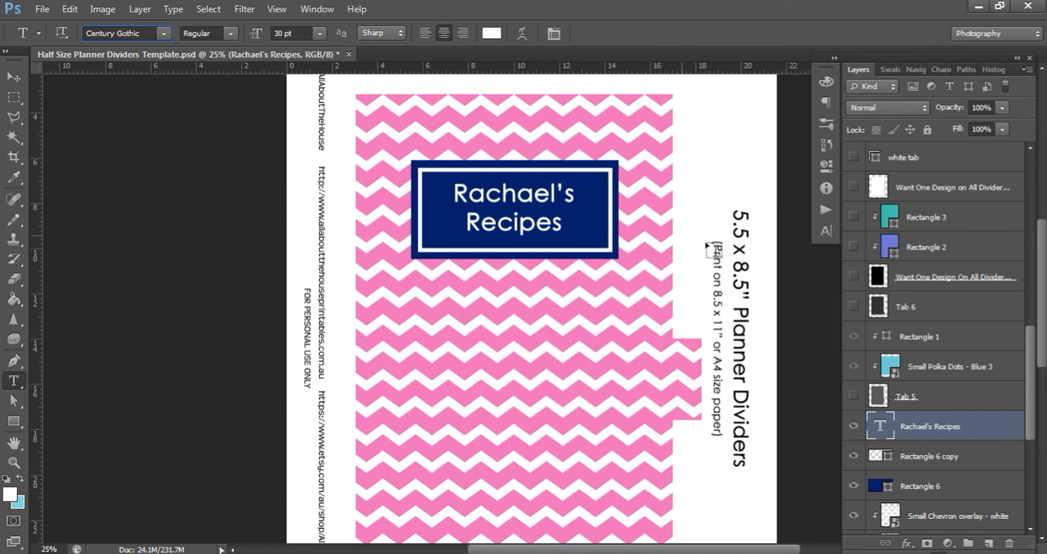
Show the character settings for the title text
{"action": "left_click", "coordinate": [826, 233]}
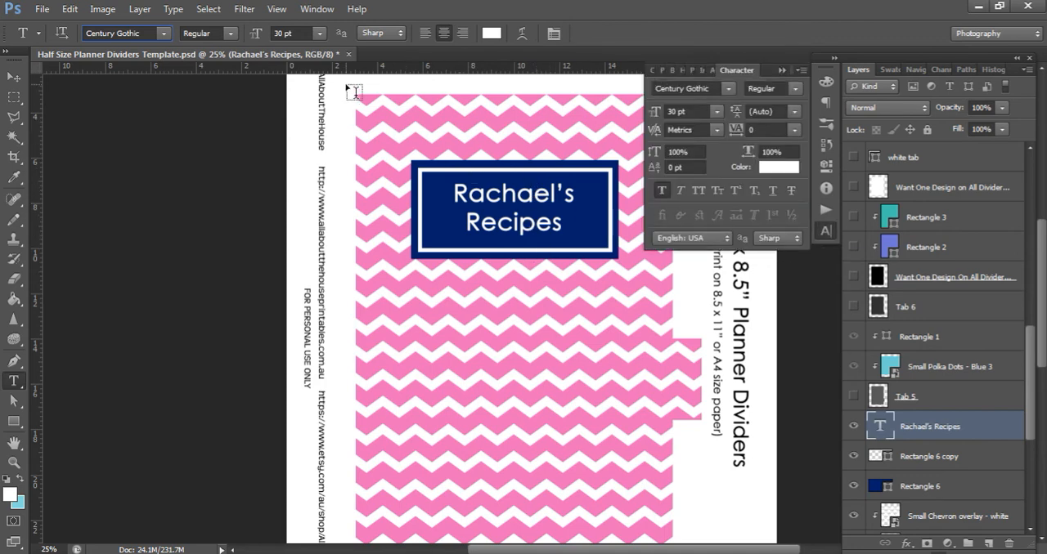
{"action": "left_click", "coordinate": [276, 9]}
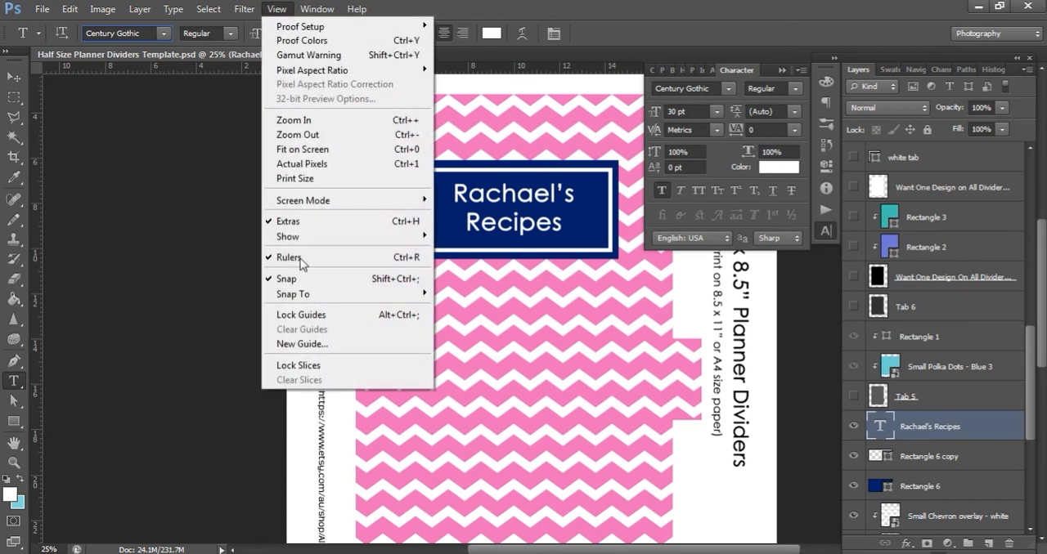
{"action": "mouse_move", "coordinate": [317, 10]}
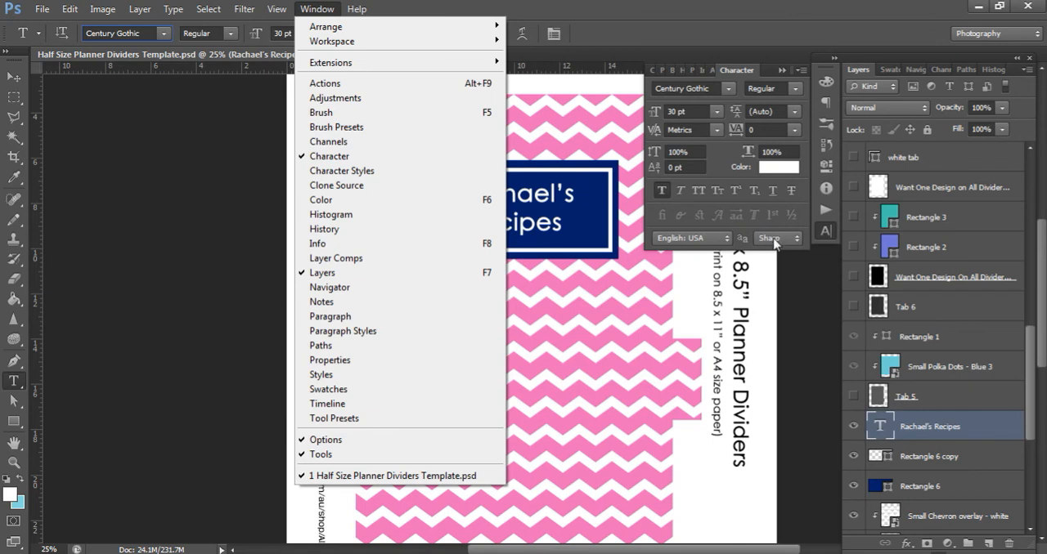
{"action": "left_click", "coordinate": [825, 233]}
{"action": "left_click", "coordinate": [826, 233]}
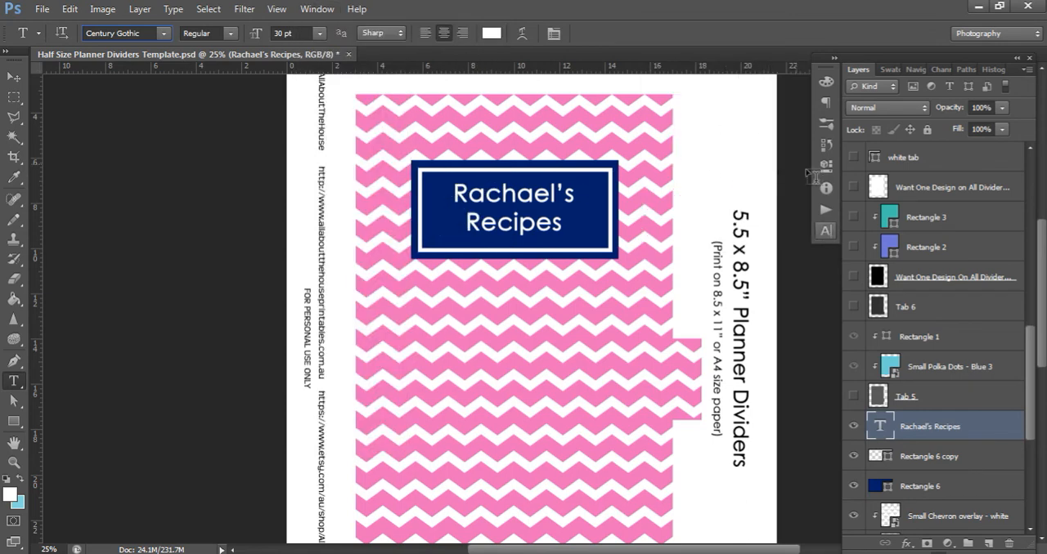
{"action": "left_click", "coordinate": [825, 233]}
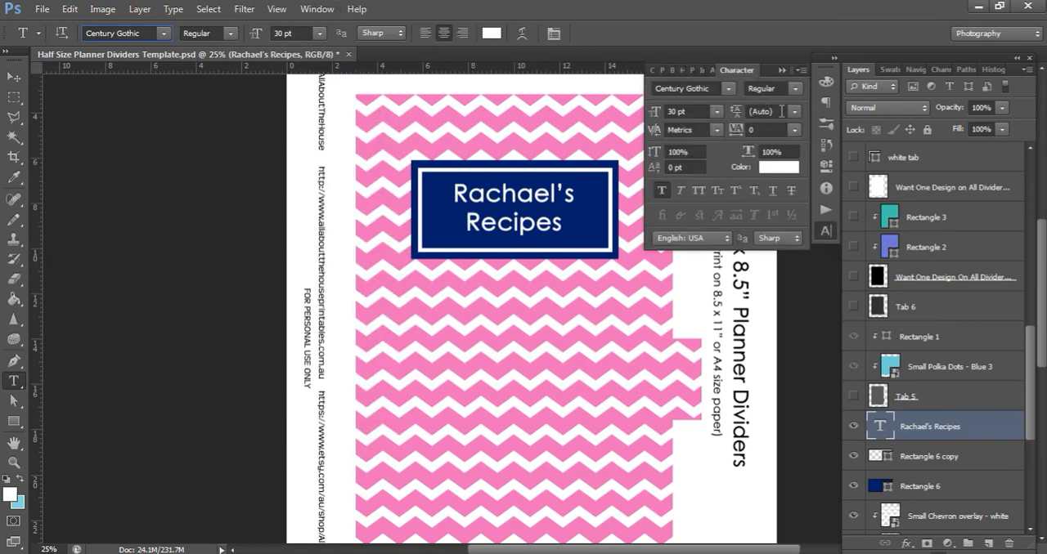
Try the title text's line spacing at 60 pt, 30 pt, 45 pt and 40 pt
{"action": "left_click", "coordinate": [740, 112]}
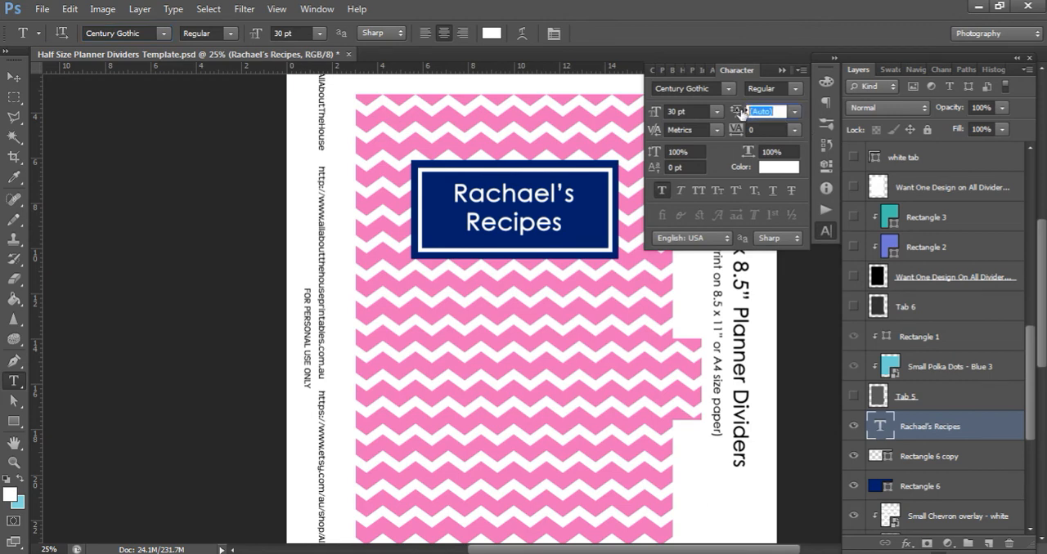
{"action": "type", "text": "60"}
{"action": "key", "text": "Return"}
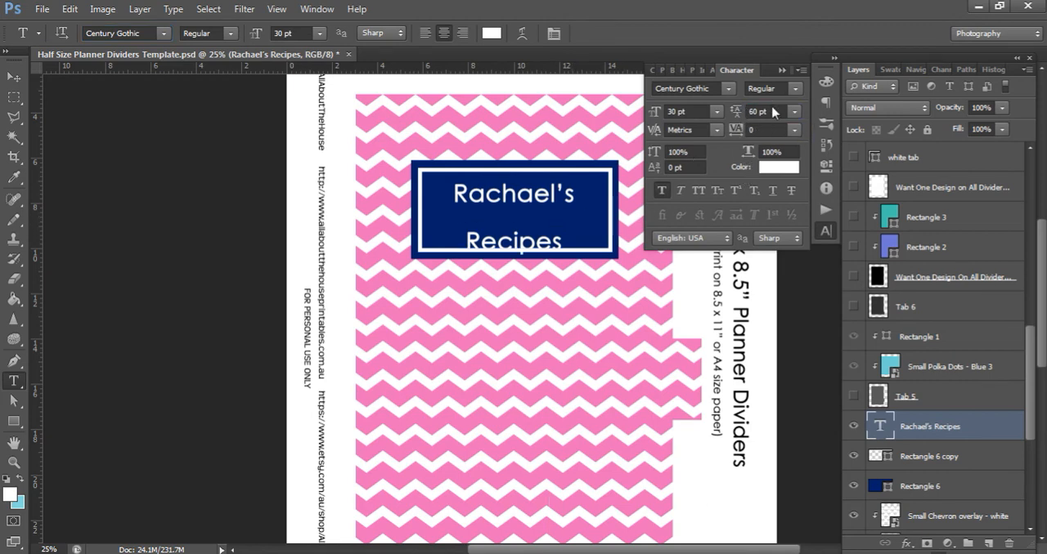
{"action": "left_click", "coordinate": [773, 113]}
{"action": "type", "text": "30"}
{"action": "key", "text": "Return"}
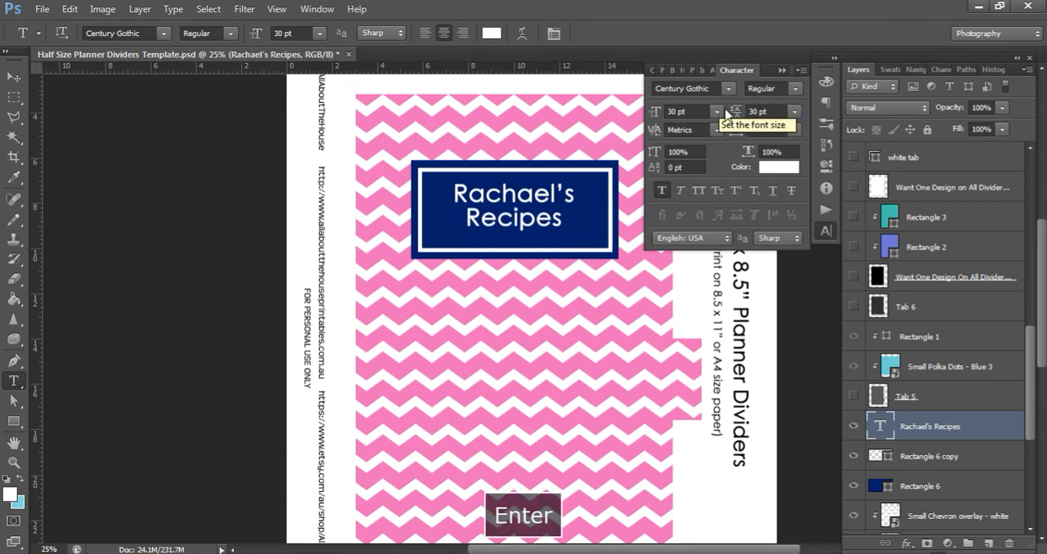
{"action": "left_click", "coordinate": [771, 111]}
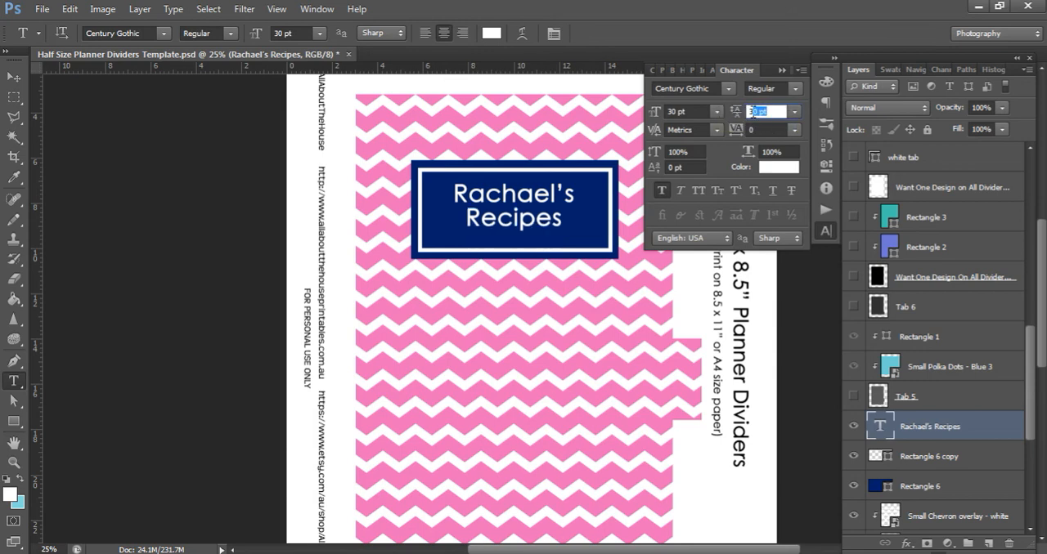
{"action": "key", "text": "BackSpace"}
{"action": "type", "text": "45"}
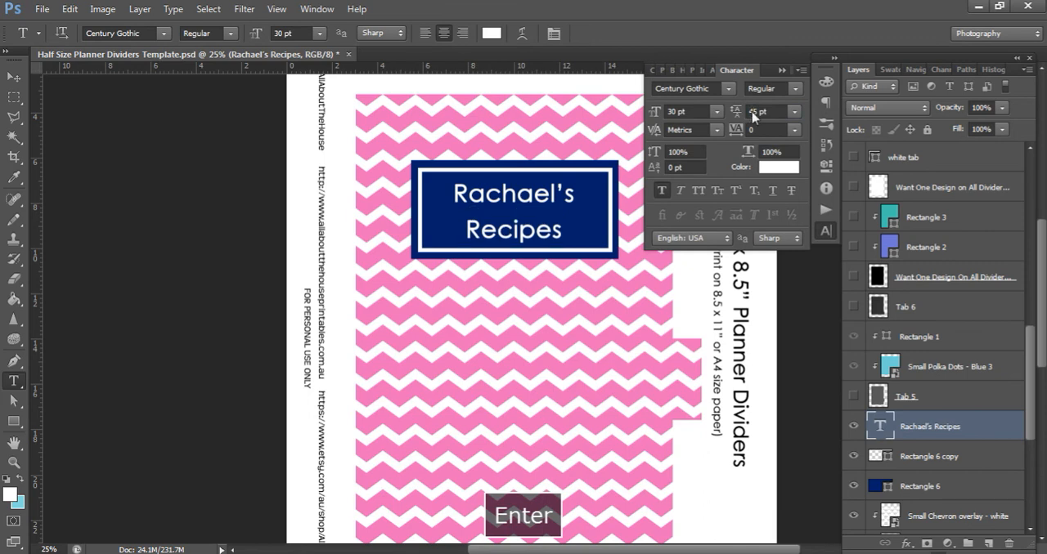
{"action": "left_click_drag", "start_coordinate": [773, 113], "coordinate": [736, 117]}
{"action": "type", "text": "40"}
{"action": "key", "text": "Return"}
Set the title text's line spacing to 35 pt
{"action": "left_click_drag", "start_coordinate": [768, 115], "coordinate": [745, 117]}
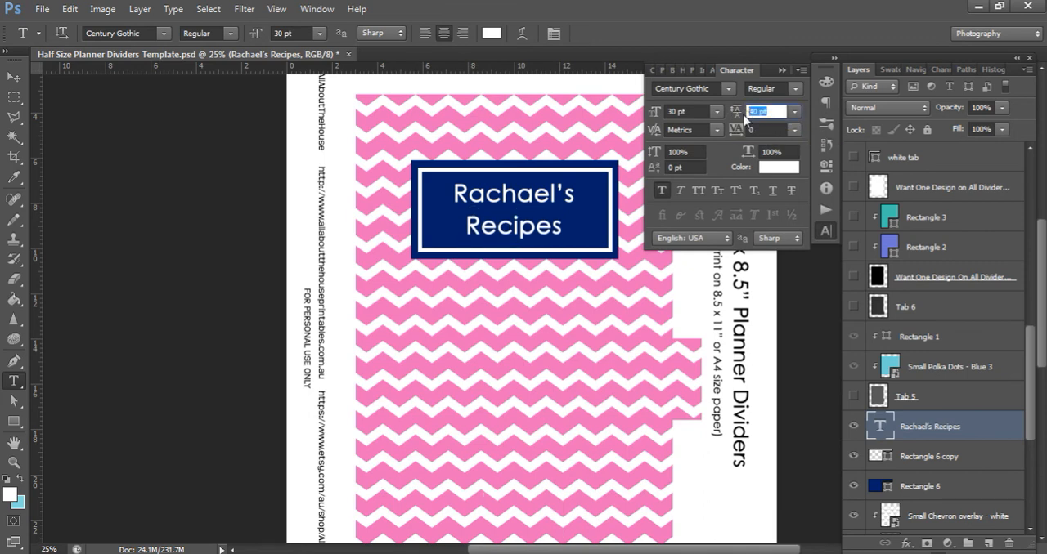
{"action": "type", "text": "35"}
{"action": "key", "text": "Return"}
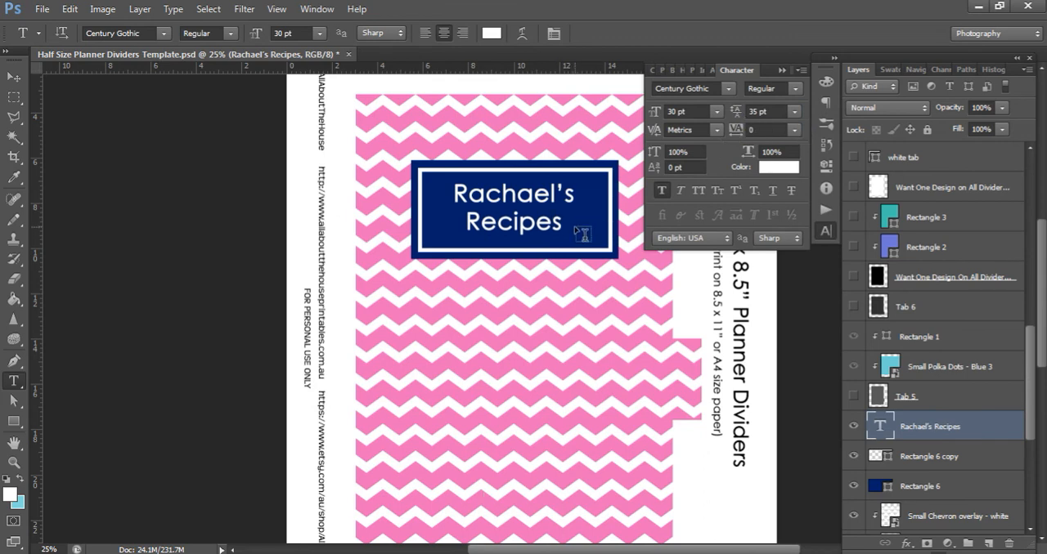
Switch the title text to all caps and center it horizontally and vertically on the navy rectangle
{"action": "key", "text": "ctrl+shift+k"}
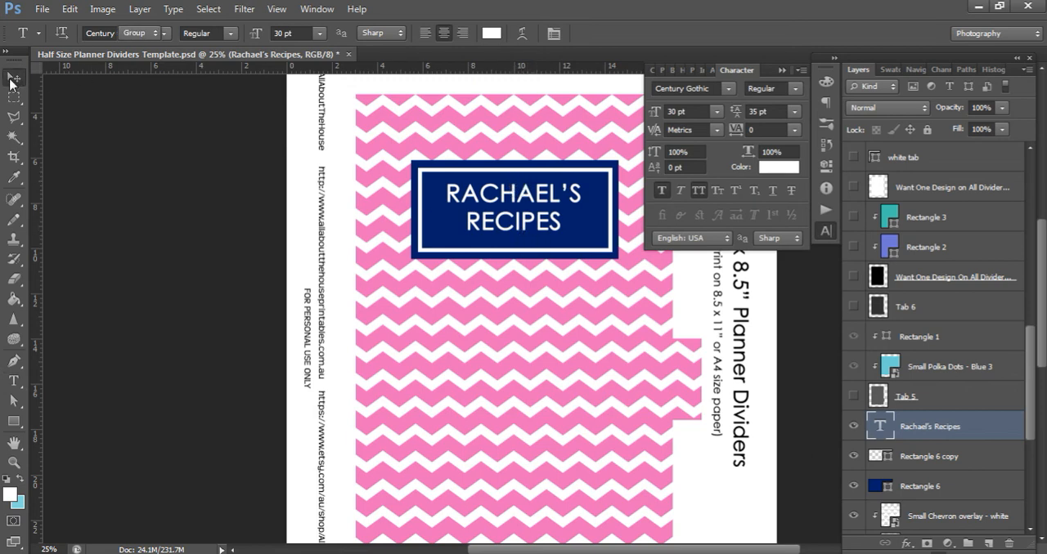
{"action": "left_click", "coordinate": [14, 77]}
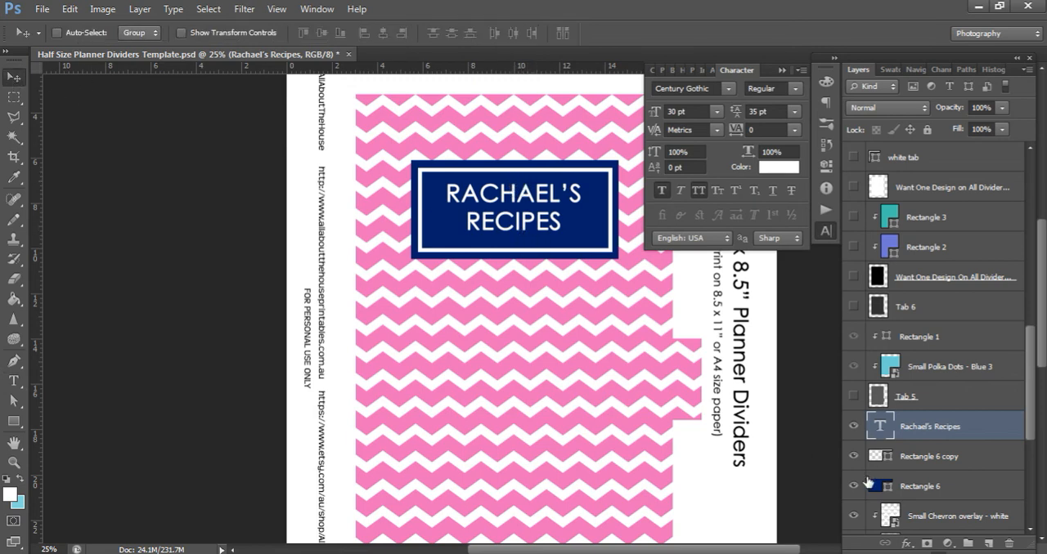
{"action": "left_click", "coordinate": [923, 494], "text": "ctrl"}
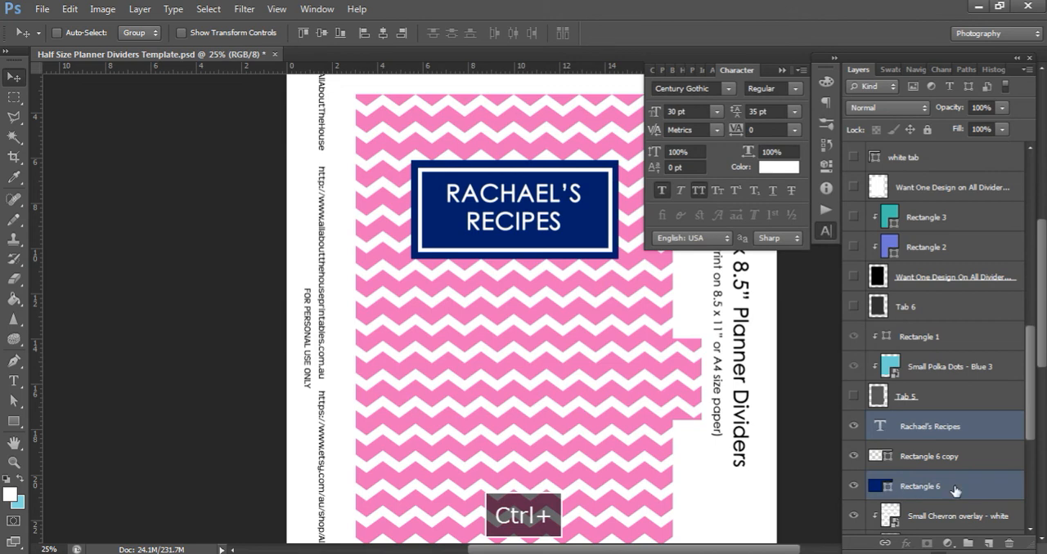
{"action": "left_click", "coordinate": [382, 33]}
{"action": "left_click", "coordinate": [324, 37]}
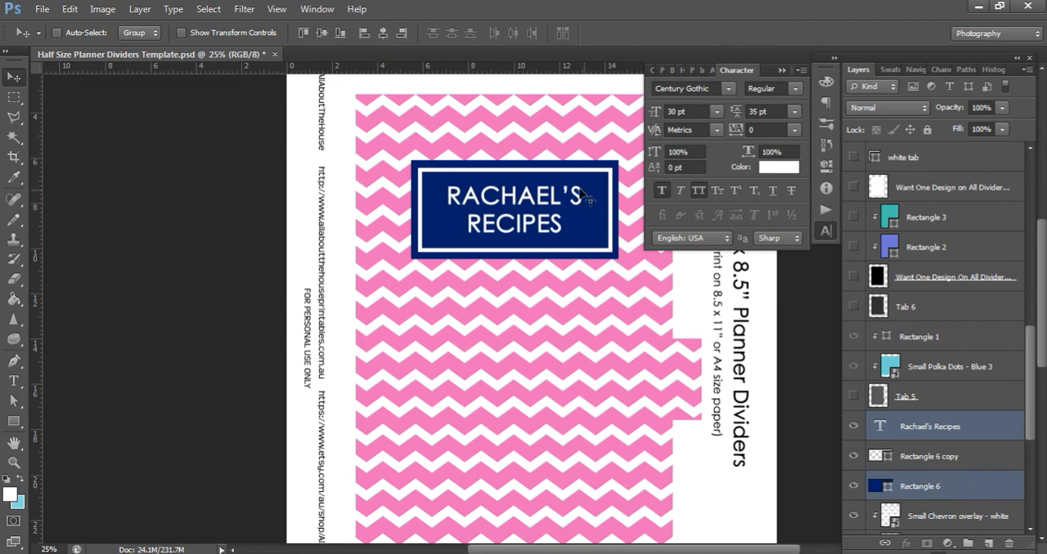
Turn faux italic on and off again for the title text
{"action": "left_click", "coordinate": [680, 191]}
{"action": "left_click", "coordinate": [680, 191]}
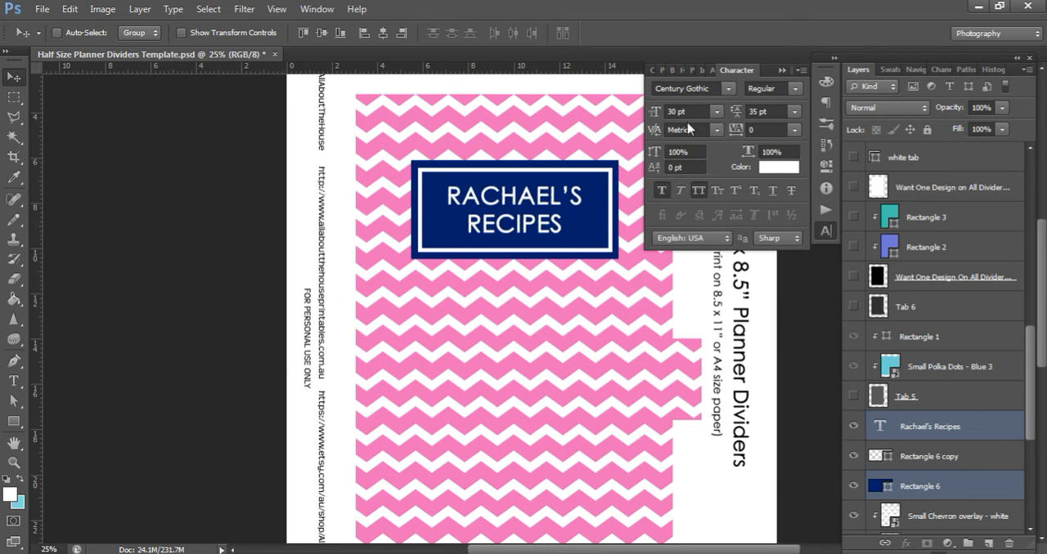
Change the title text's color to a muted red, hex c06262
{"action": "left_click", "coordinate": [783, 174]}
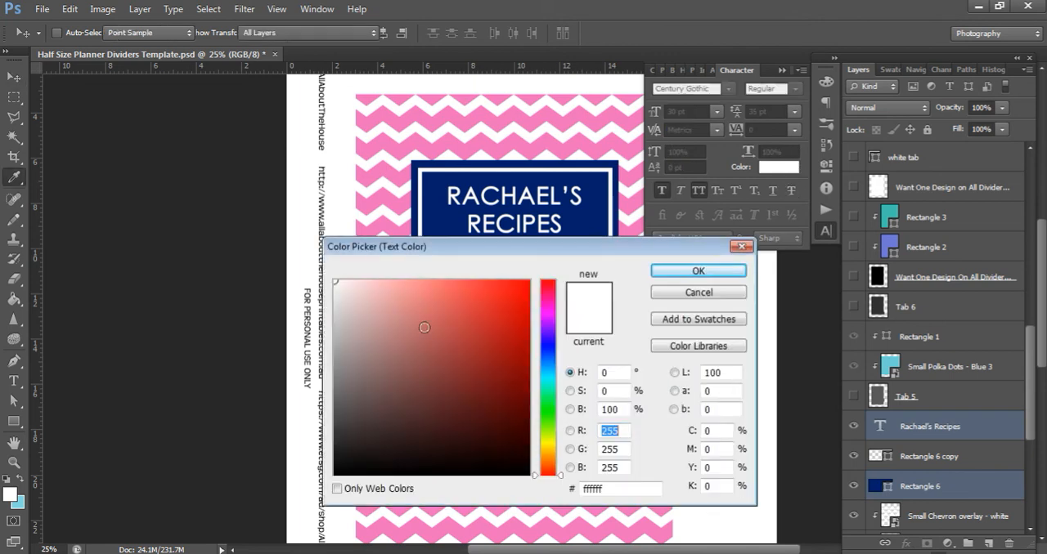
{"action": "left_click", "coordinate": [435, 319]}
{"action": "left_click", "coordinate": [471, 303]}
{"action": "left_click", "coordinate": [469, 355]}
{"action": "left_click", "coordinate": [429, 329]}
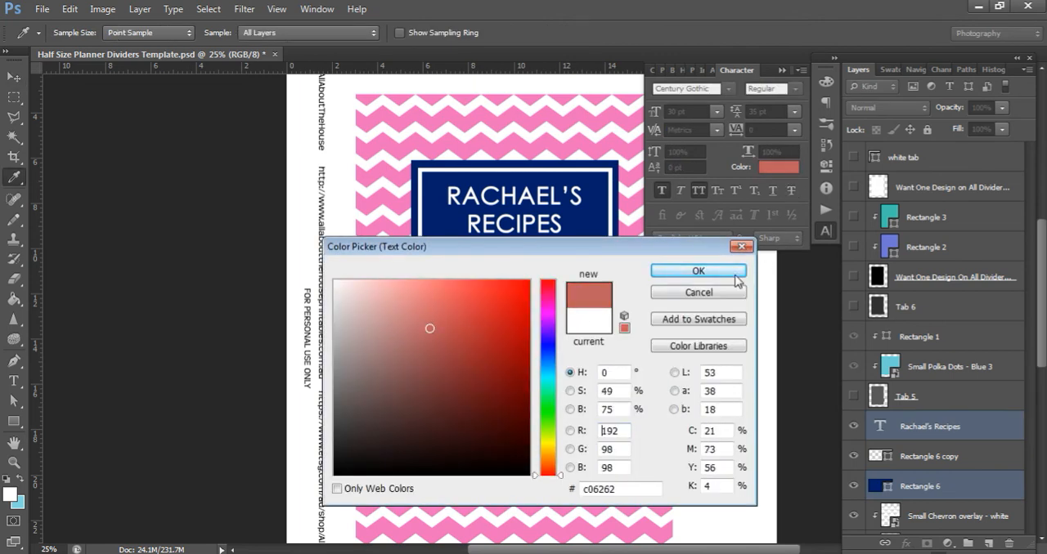
{"action": "left_click", "coordinate": [698, 271]}
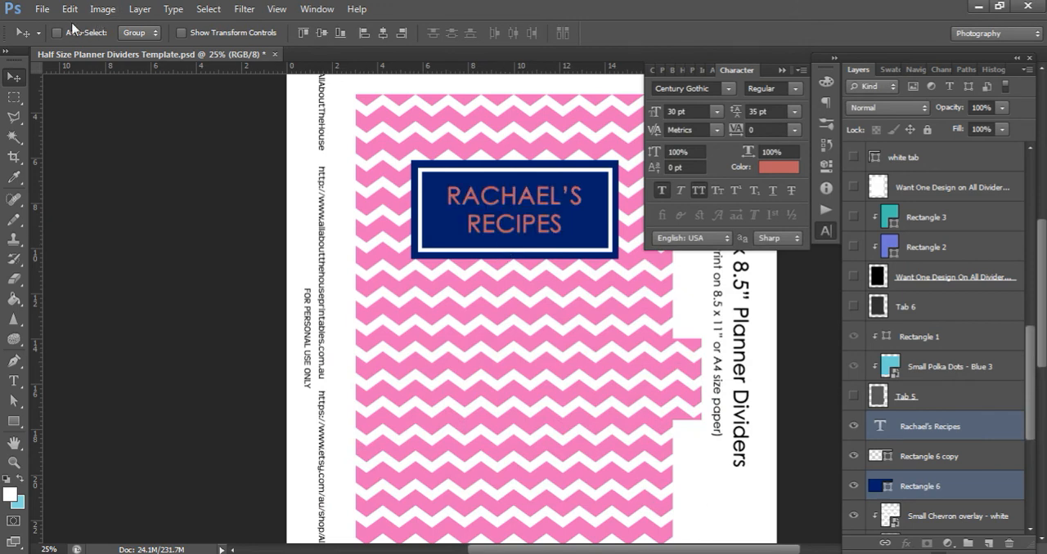
Undo the title text's last color change
{"action": "left_click", "coordinate": [70, 9]}
{"action": "left_click", "coordinate": [94, 46]}
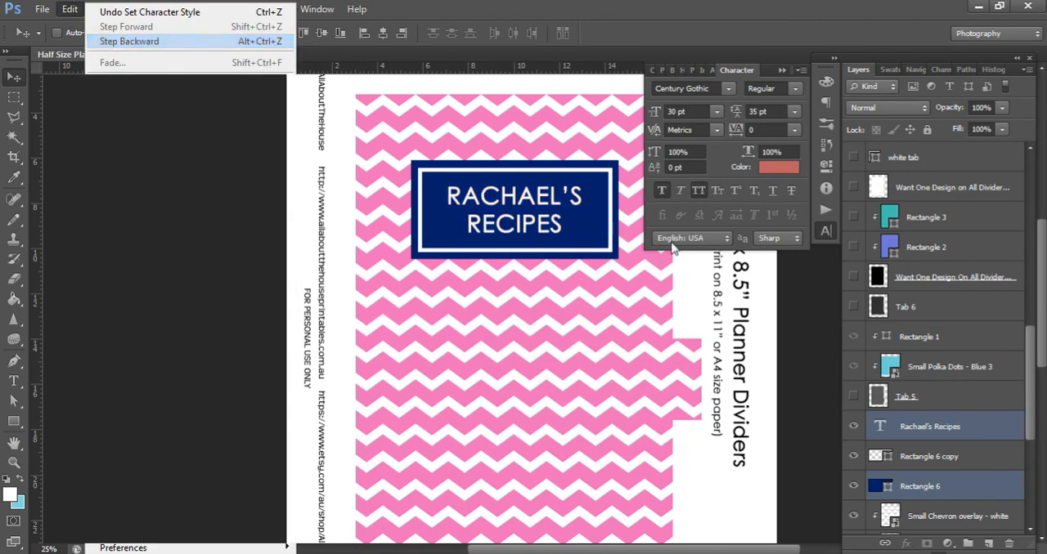
Try letter tracking values of 20 and 100 on the title text, and reset the tracking to 0
{"action": "left_click", "coordinate": [751, 130]}
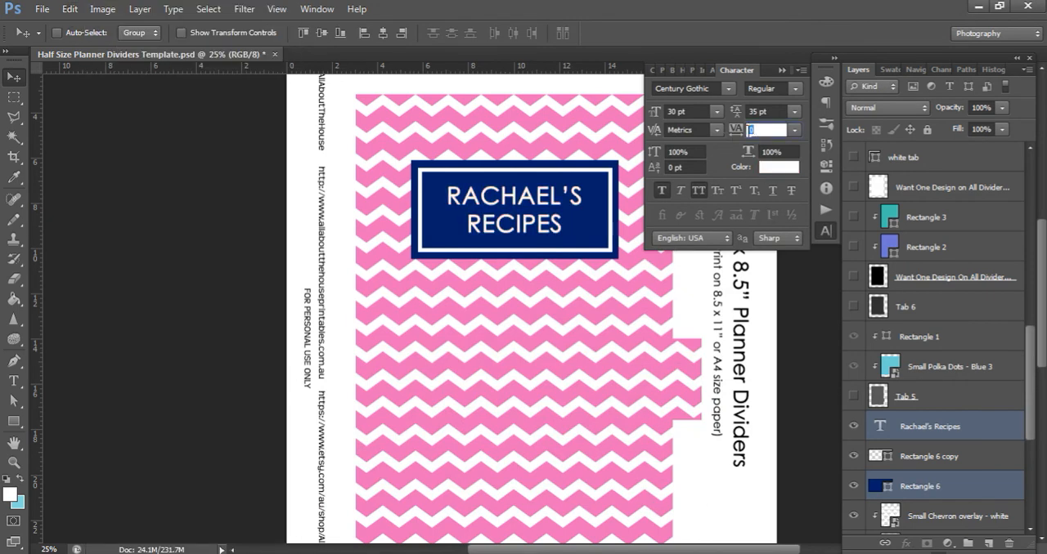
{"action": "type", "text": "20"}
{"action": "key", "text": "Return"}
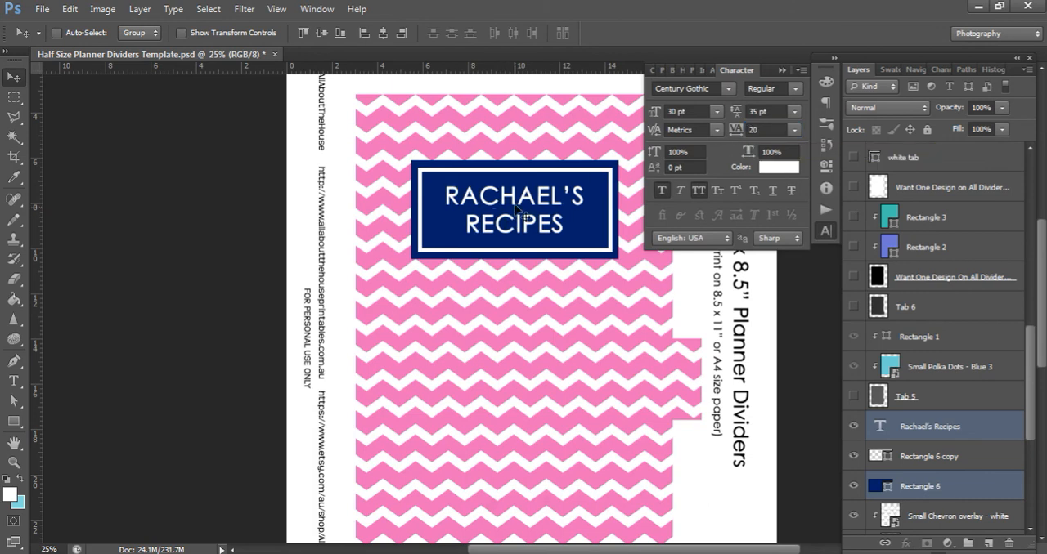
{"action": "left_click", "coordinate": [765, 130]}
{"action": "type", "text": "100"}
{"action": "key", "text": "Return"}
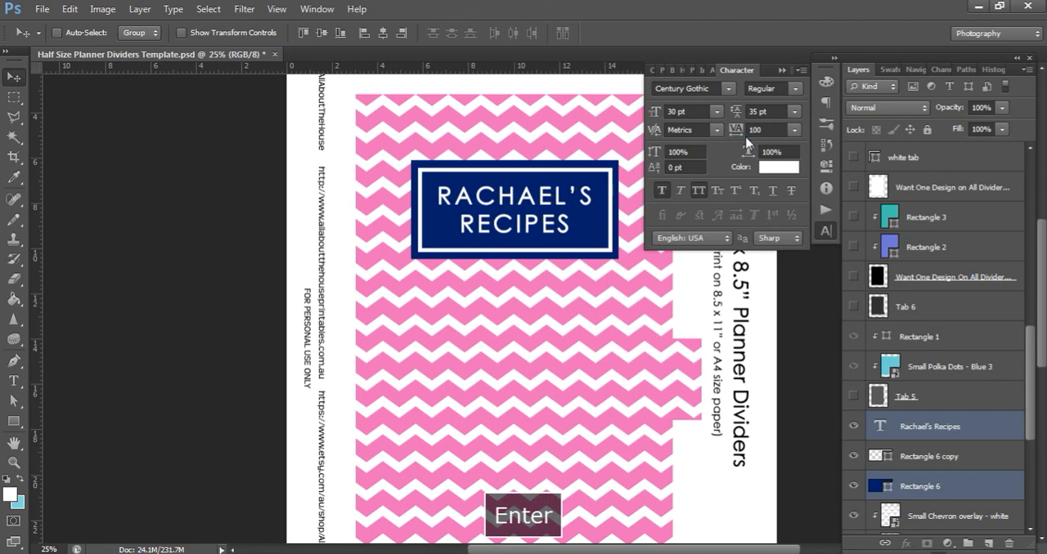
{"action": "type", "text": "0"}
{"action": "key", "text": "Return"}
Keep the title text's font style on Regular, toggle its faux bold setting, and collapse the character settings
{"action": "left_click", "coordinate": [796, 90]}
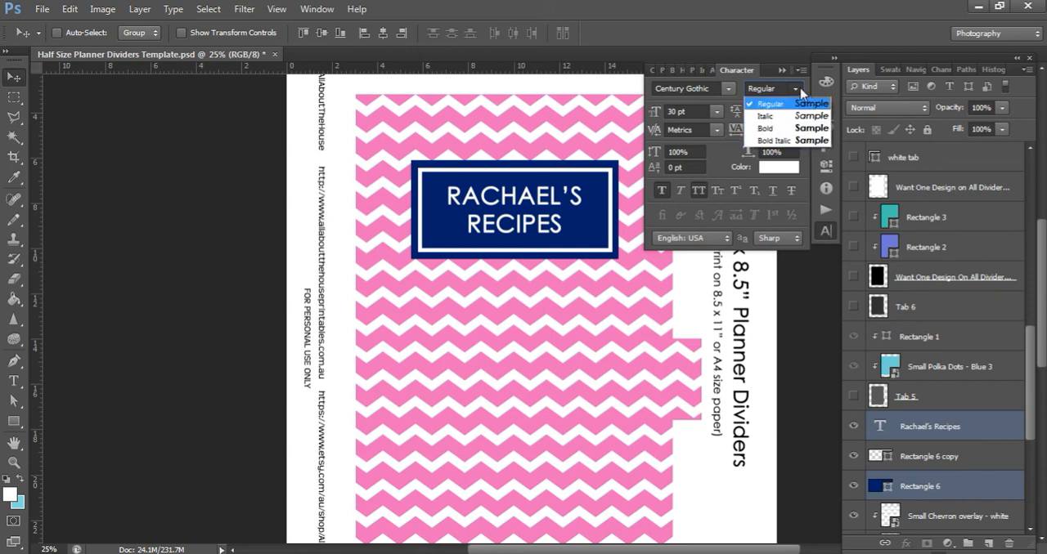
{"action": "left_click", "coordinate": [769, 104]}
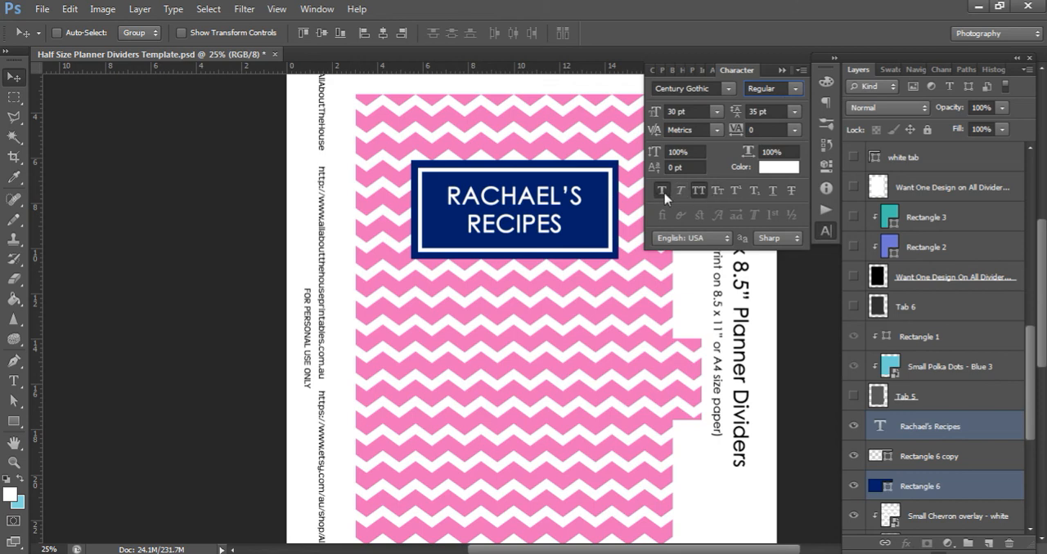
{"action": "left_click", "coordinate": [664, 193]}
{"action": "left_click", "coordinate": [781, 71]}
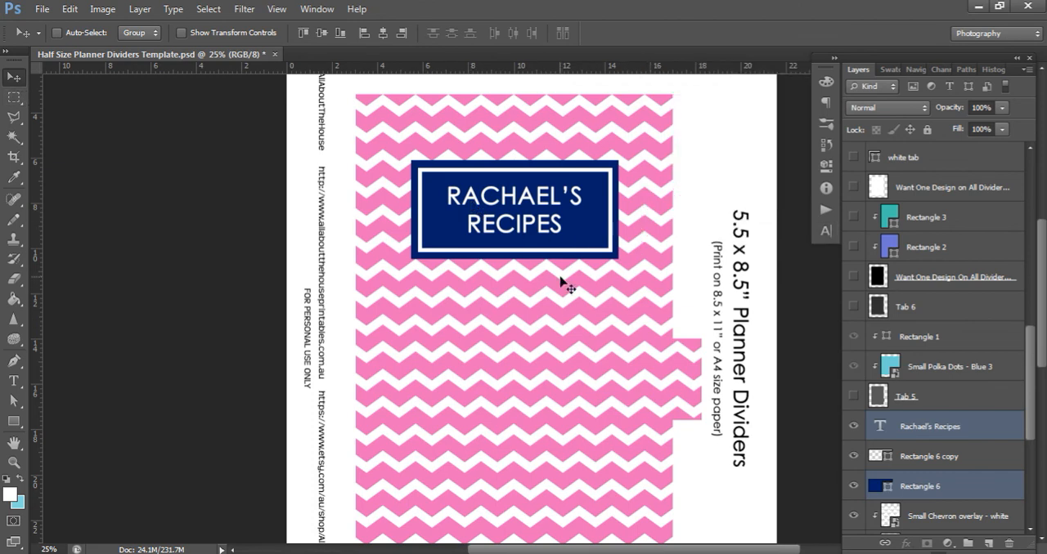
Try the JPEG and Photoshop PDF formats for saving the divider template under a new file type, and cancel the save
{"action": "key", "text": "ctrl+minus"}
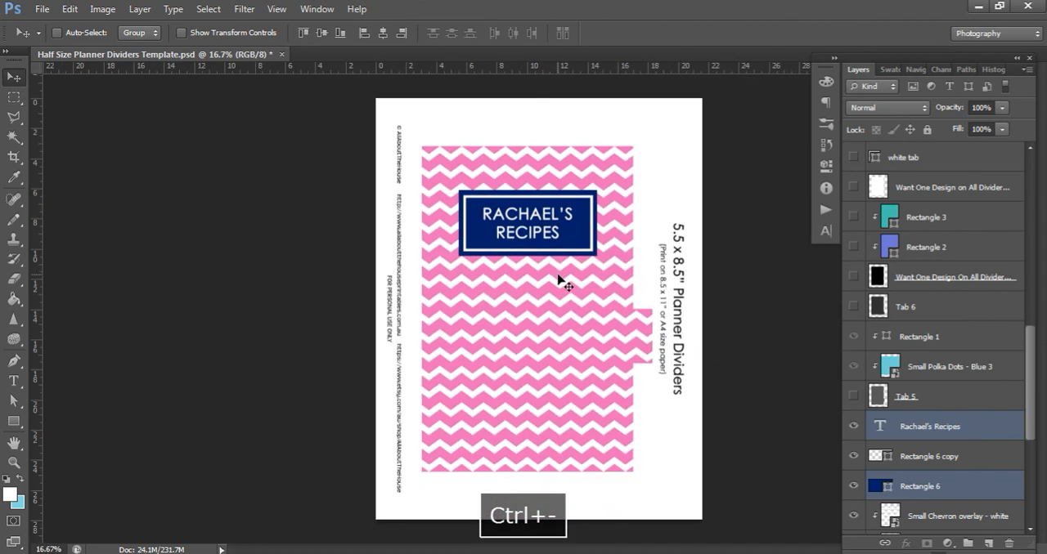
{"action": "left_click", "coordinate": [45, 8]}
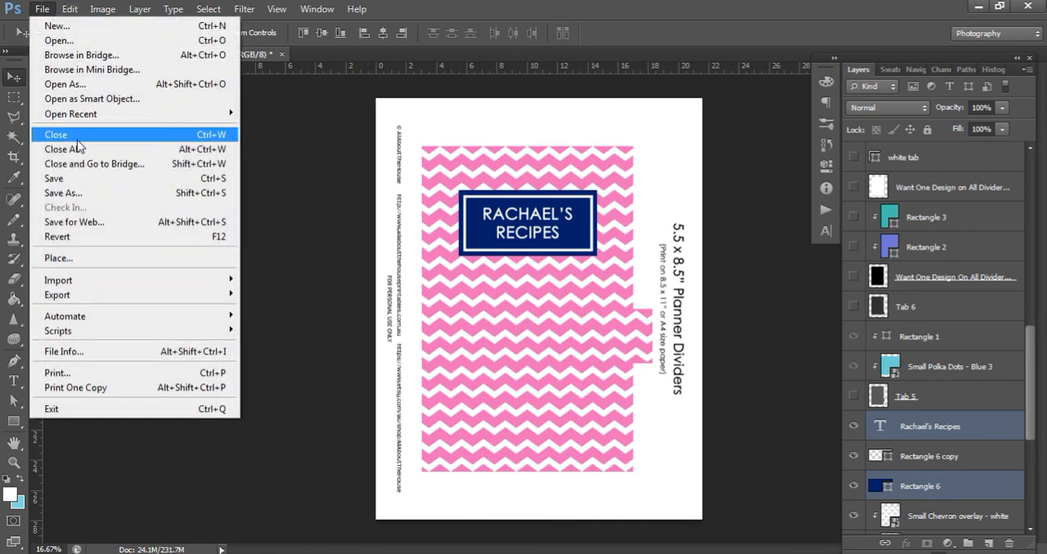
{"action": "left_click", "coordinate": [88, 193]}
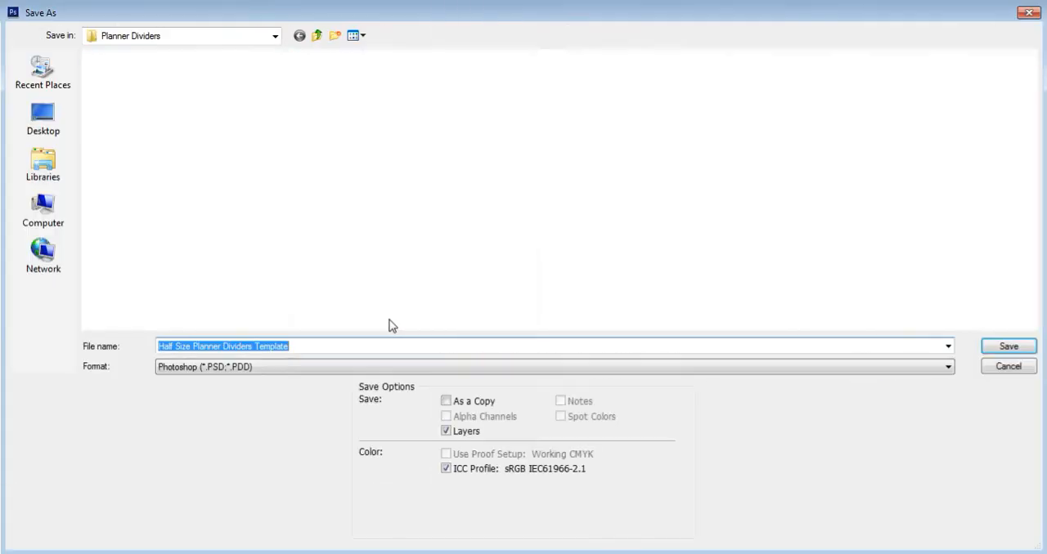
{"action": "left_click", "coordinate": [285, 368]}
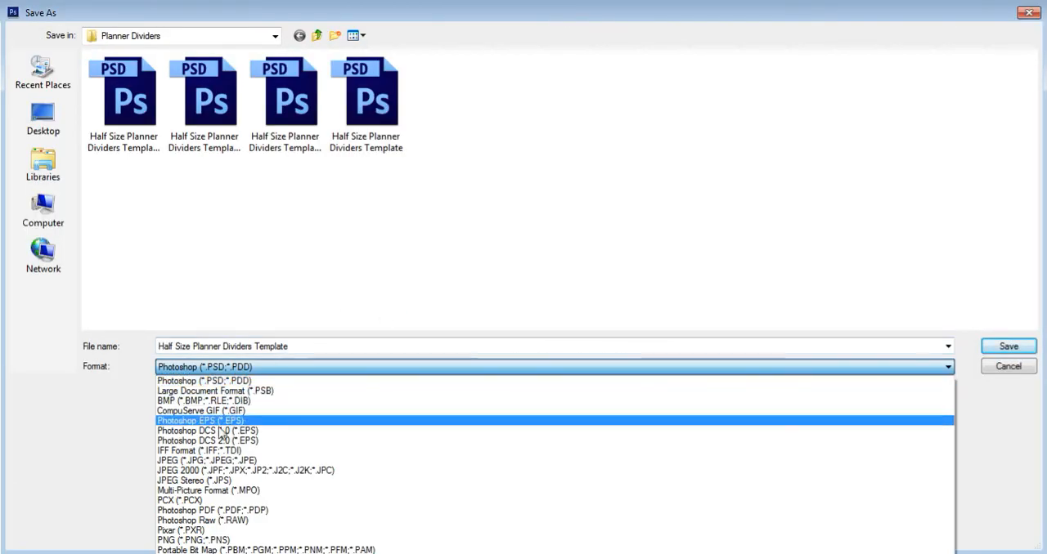
{"action": "left_click", "coordinate": [190, 460]}
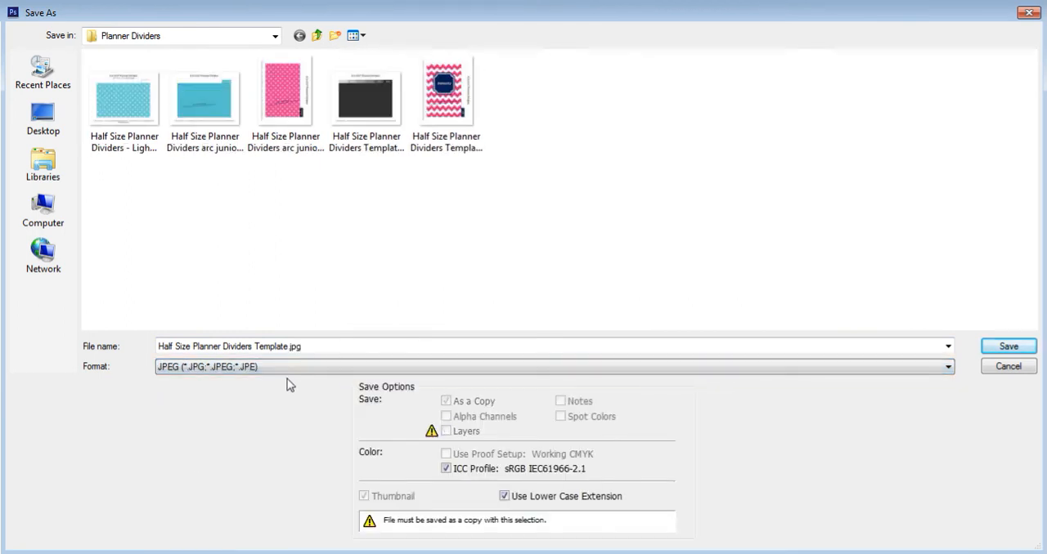
{"action": "left_click", "coordinate": [283, 370]}
{"action": "left_click", "coordinate": [233, 510]}
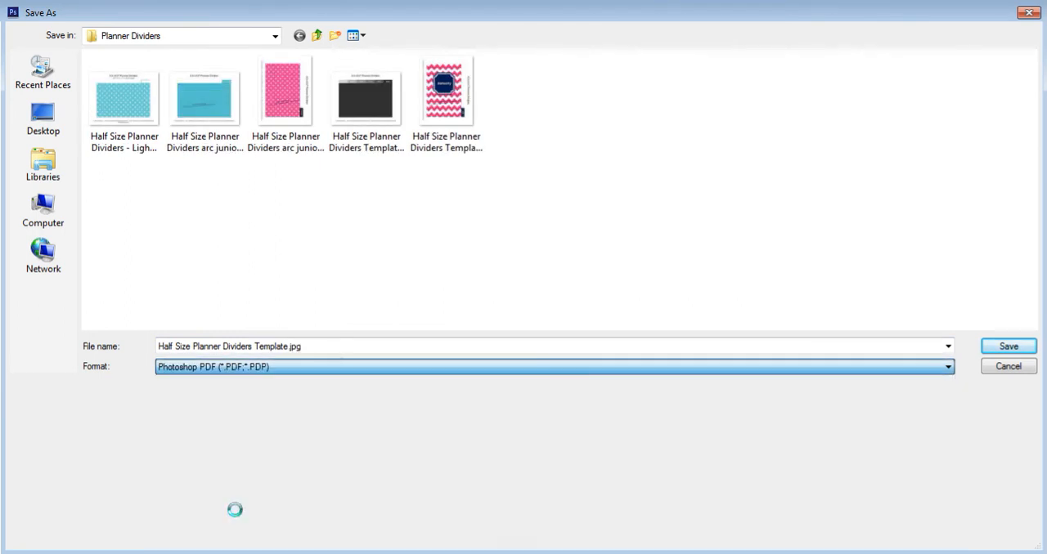
{"action": "left_click", "coordinate": [1009, 366]}
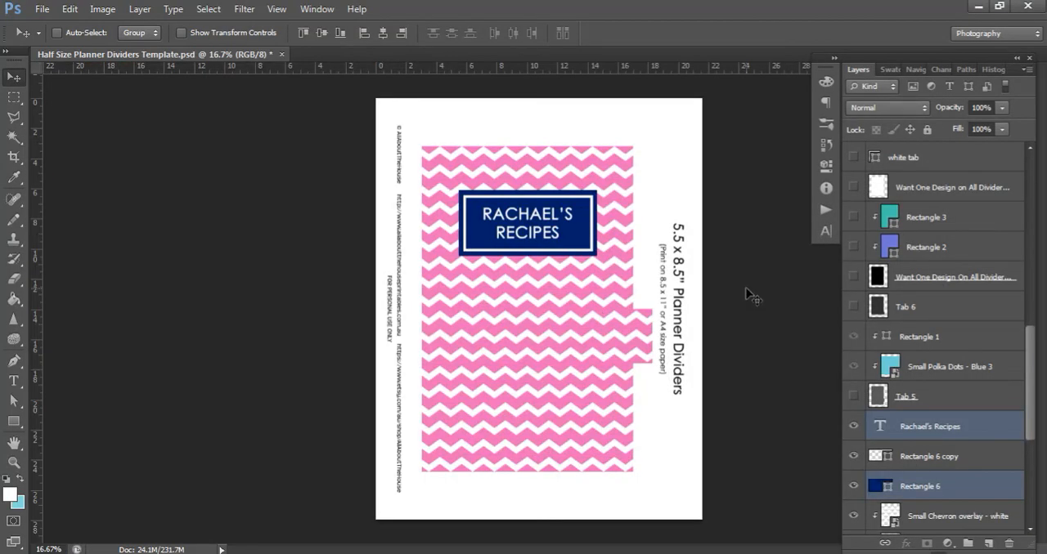